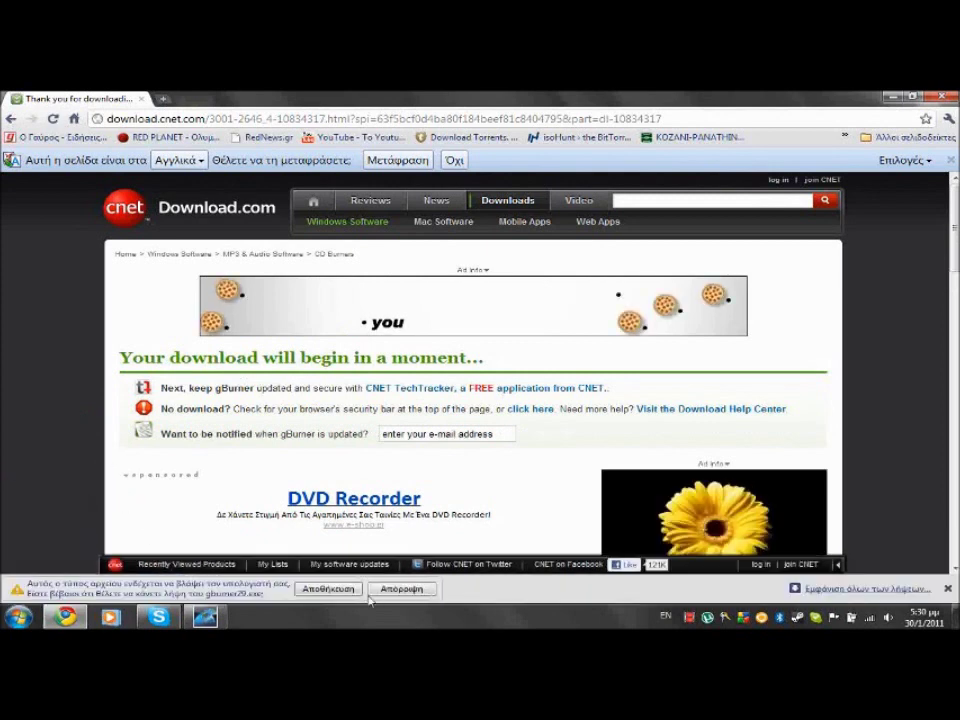
Keep the gburner29.exe download despite the warning and exit µTorrent from its tray icon
click(340, 589)
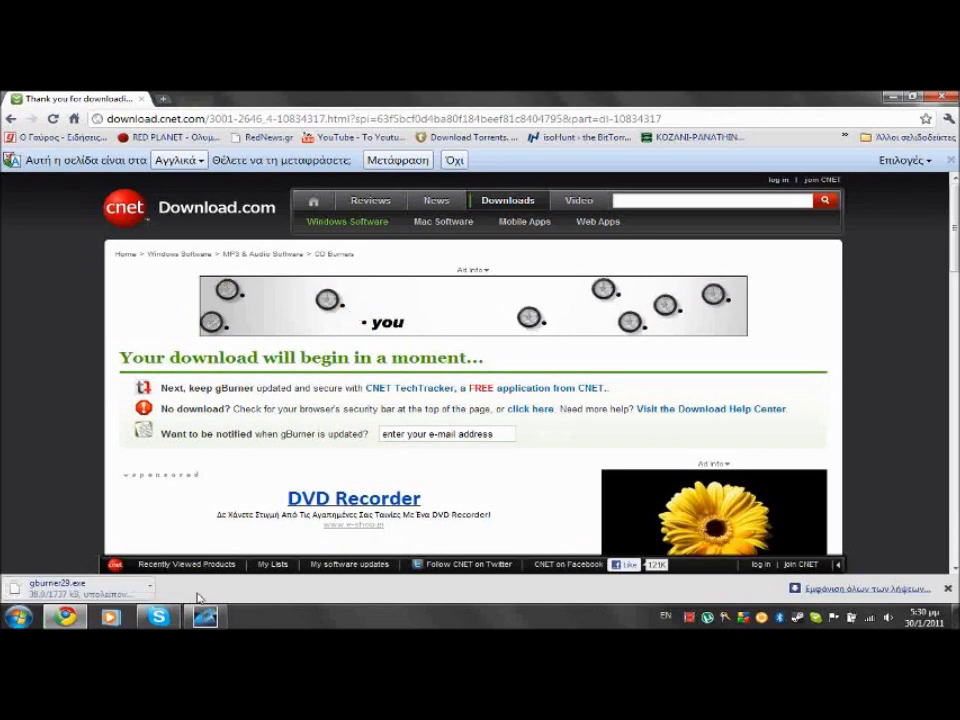
right_click(741, 617)
click(760, 606)
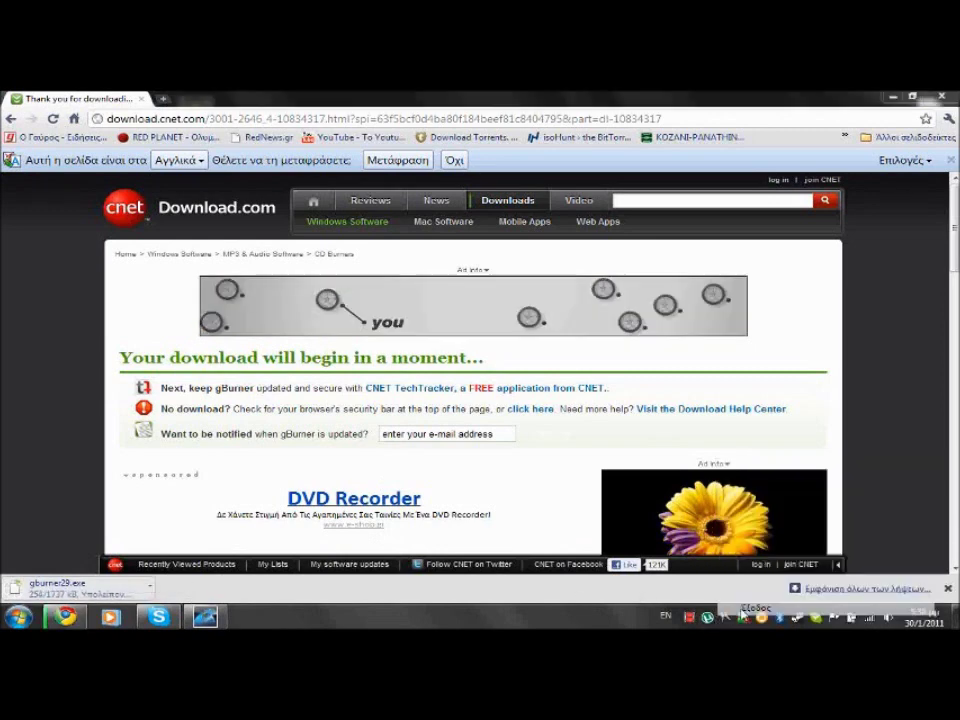
click(536, 358)
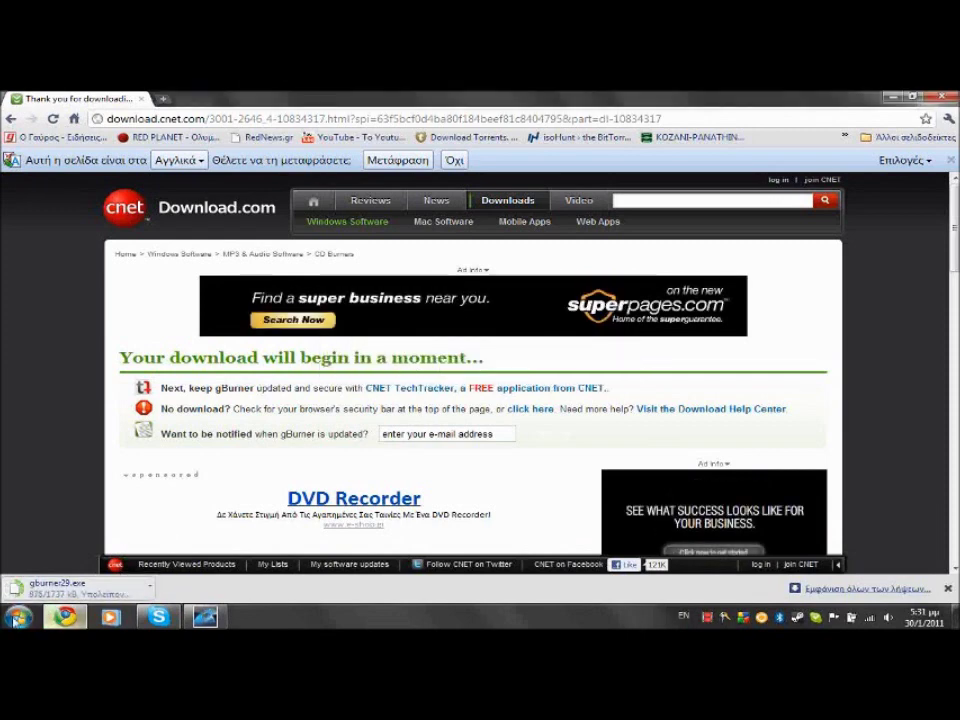
Open the Call of Duty 2 folder inside Downloads in Windows Explorer
key(super)
click(285, 269)
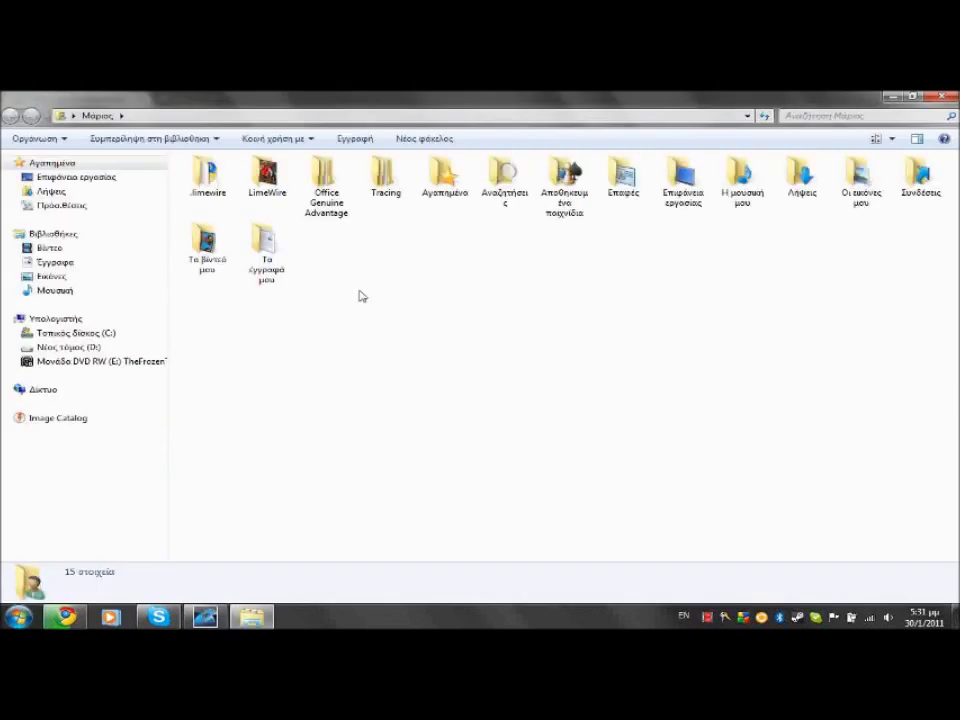
click(54, 191)
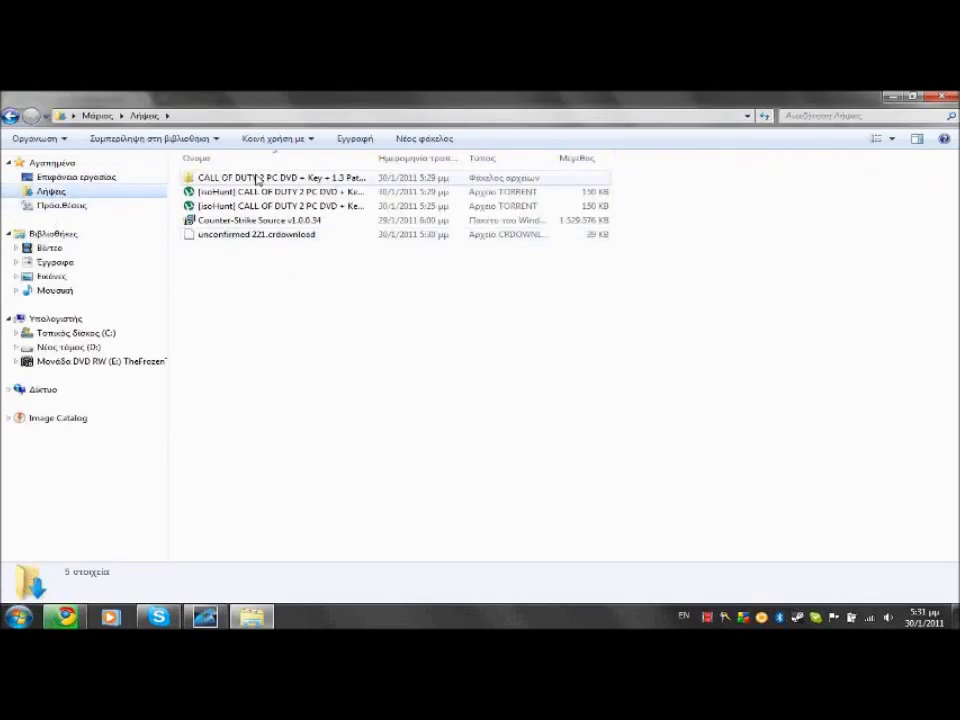
double_click(257, 180)
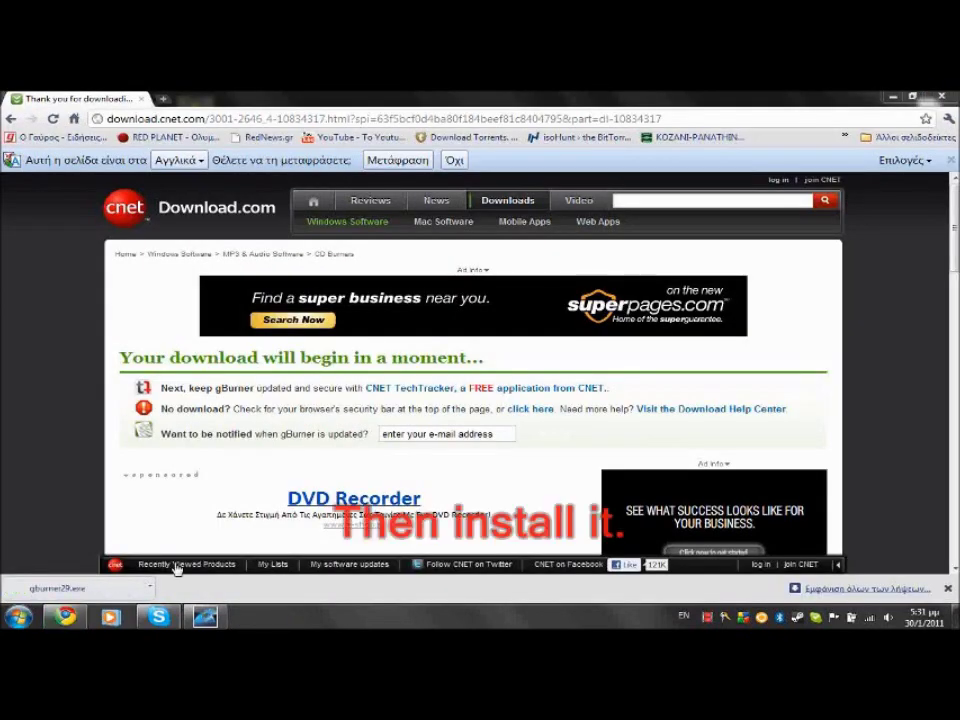
Run gburner29.exe and install gBurner 2.9 into C:\Program Files\gBurner with default options
click(518, 362)
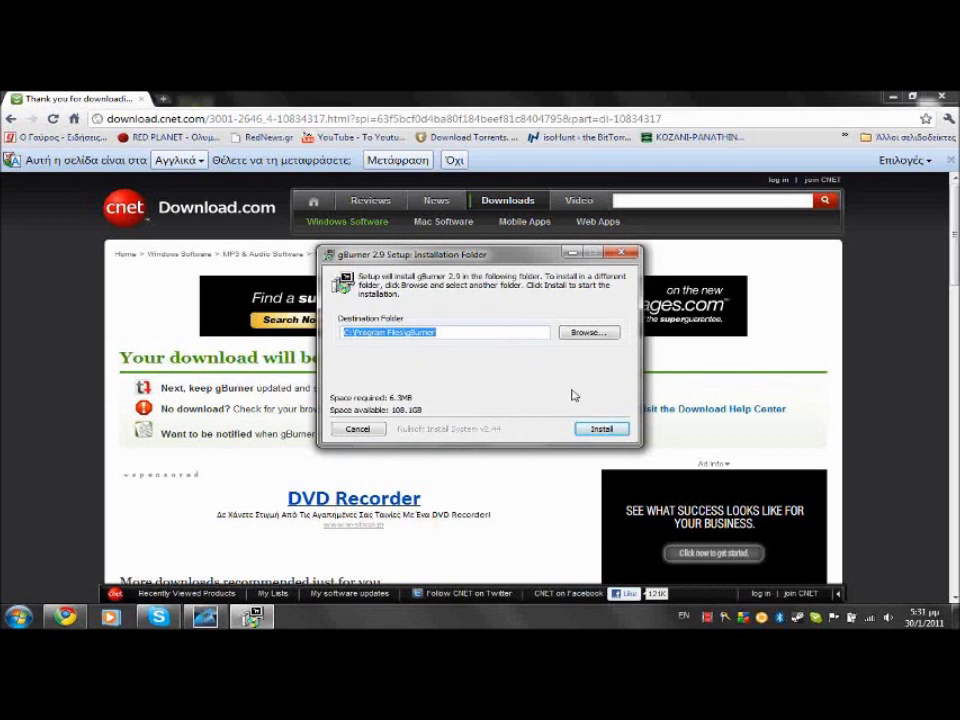
click(598, 430)
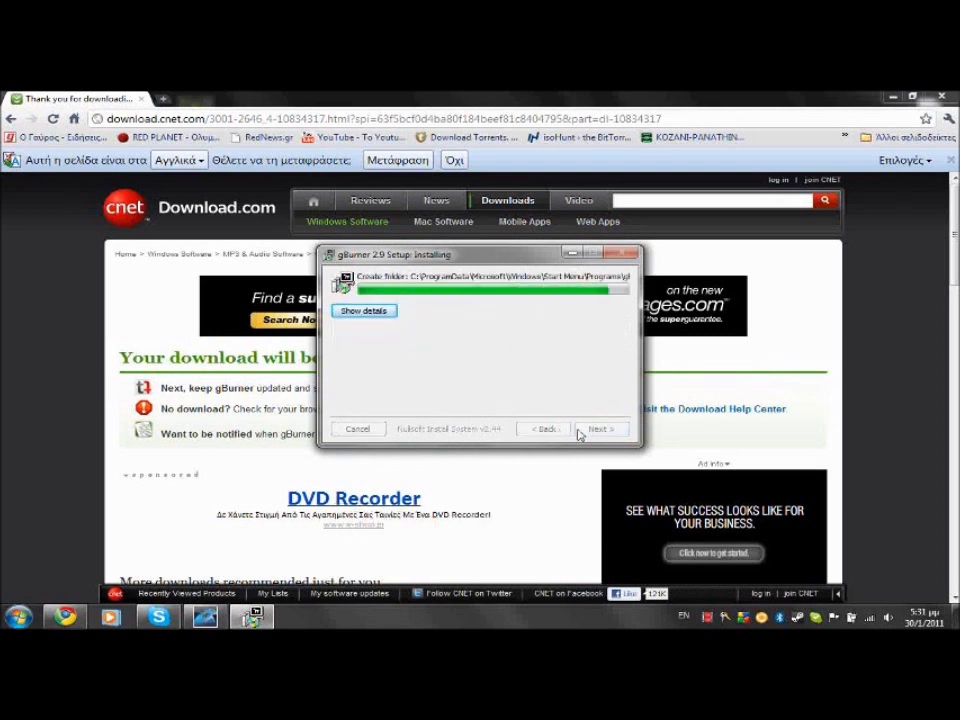
click(594, 430)
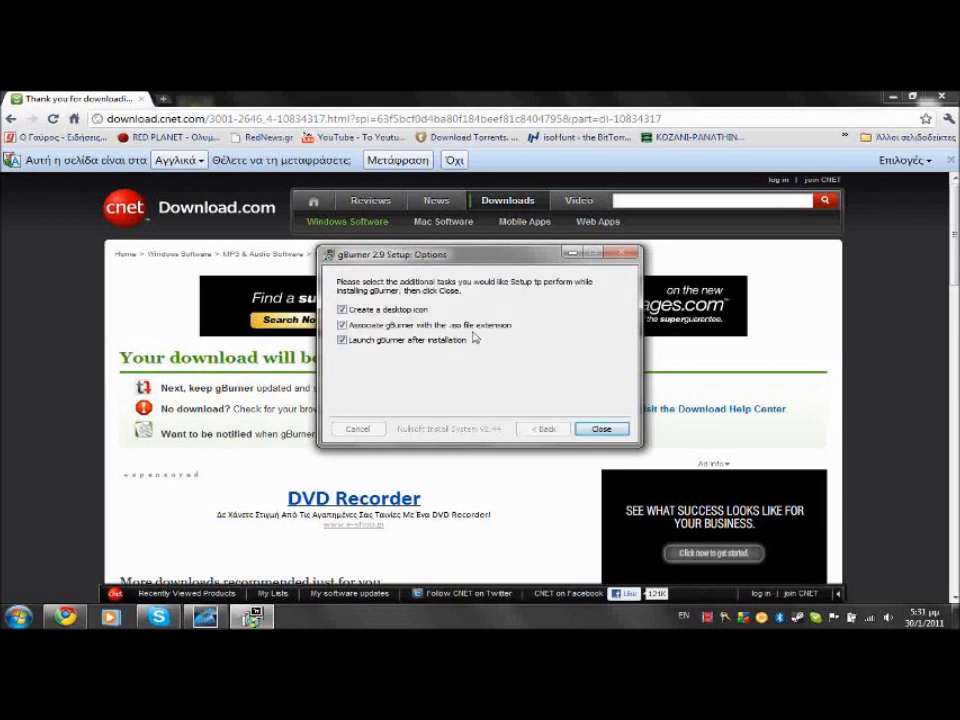
click(602, 429)
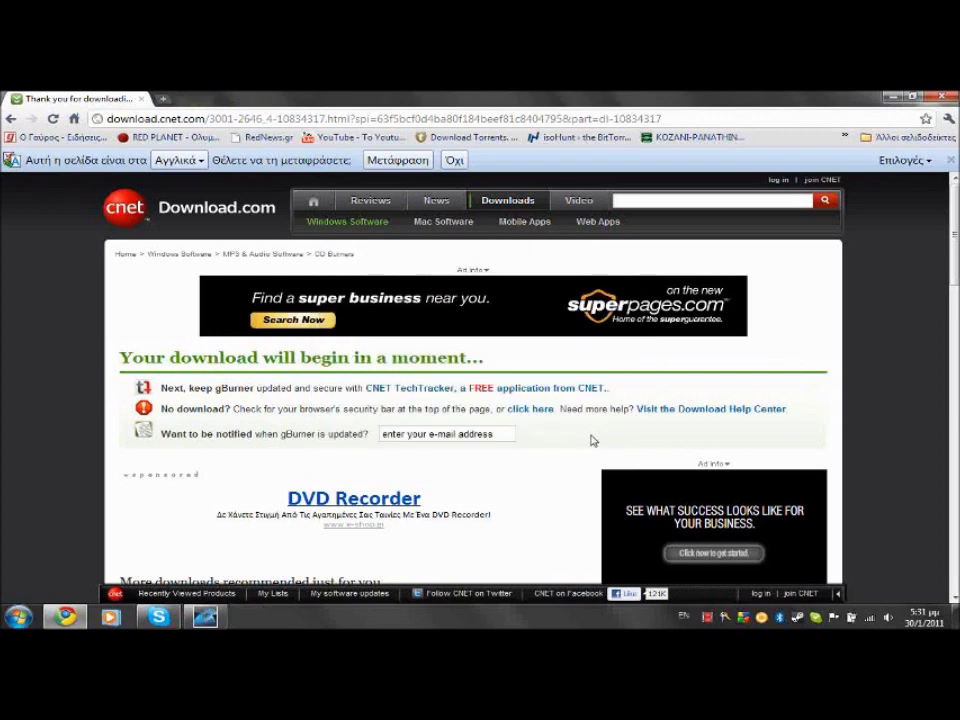
Close Chrome and open the Call of Duty 2 folder under Downloads
click(944, 97)
key(super)
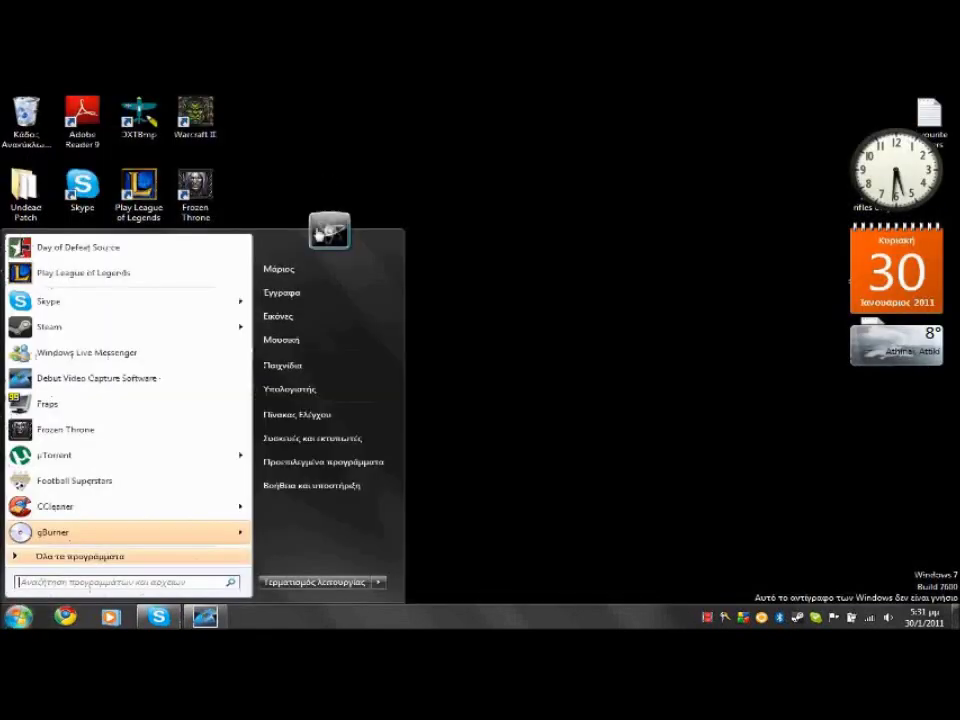
click(313, 273)
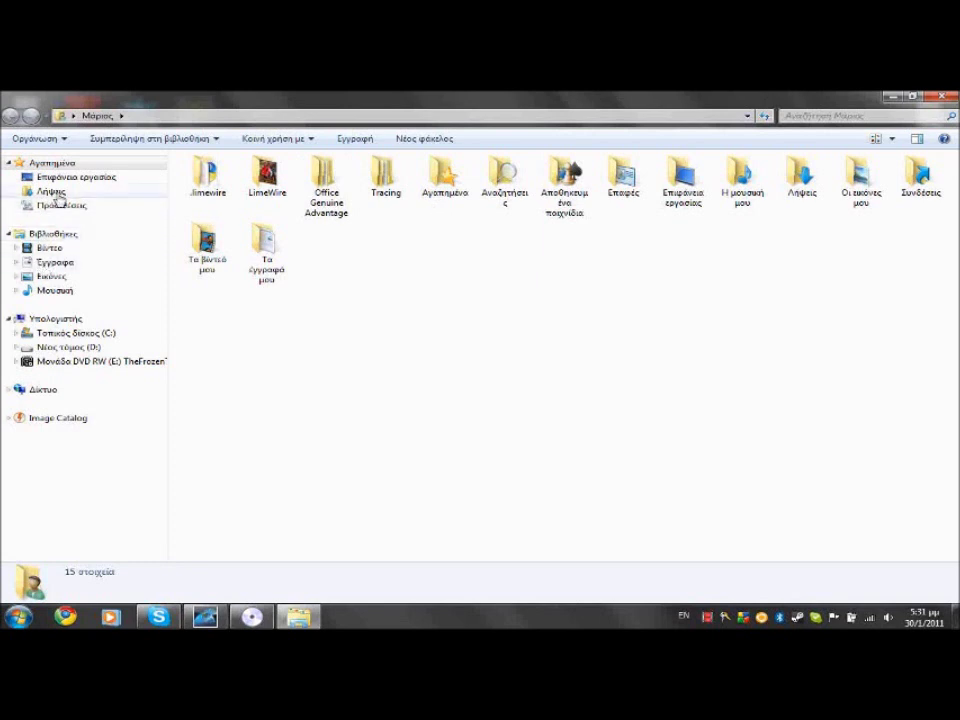
click(55, 191)
double_click(268, 177)
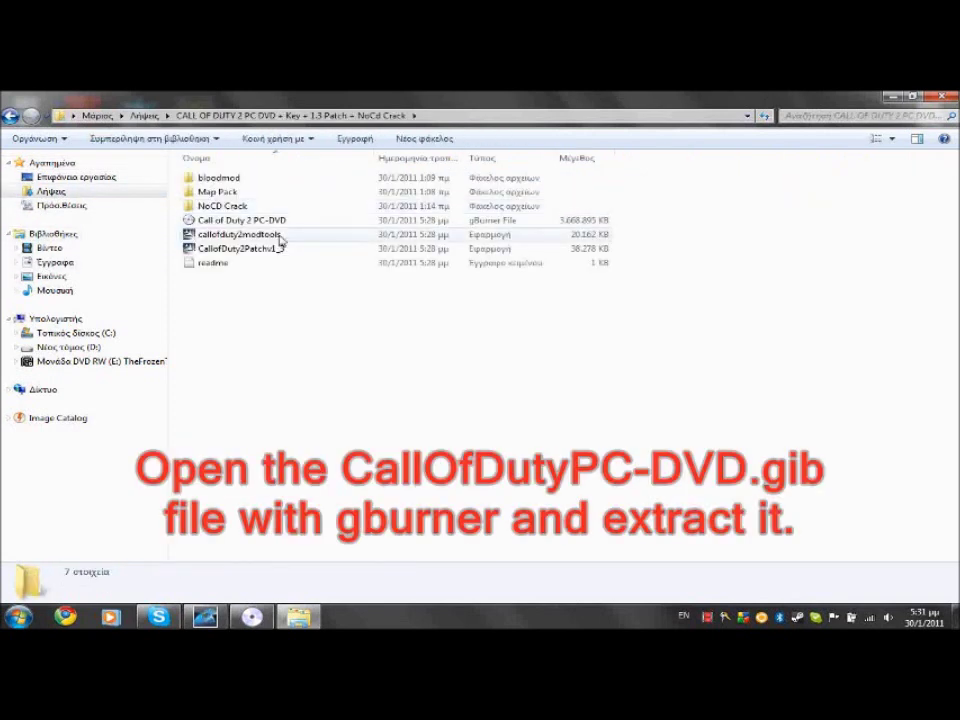
Open 'Call of Duty 2 PC-DVD.gbi' with gBurner through Open with
click(278, 222)
right_click(279, 224)
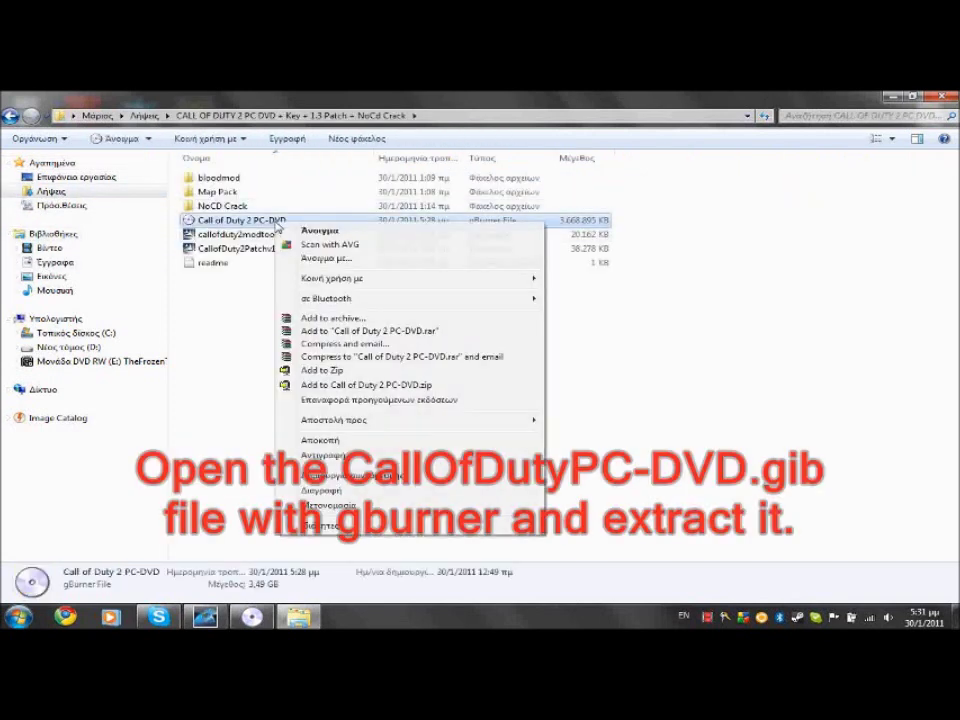
click(377, 262)
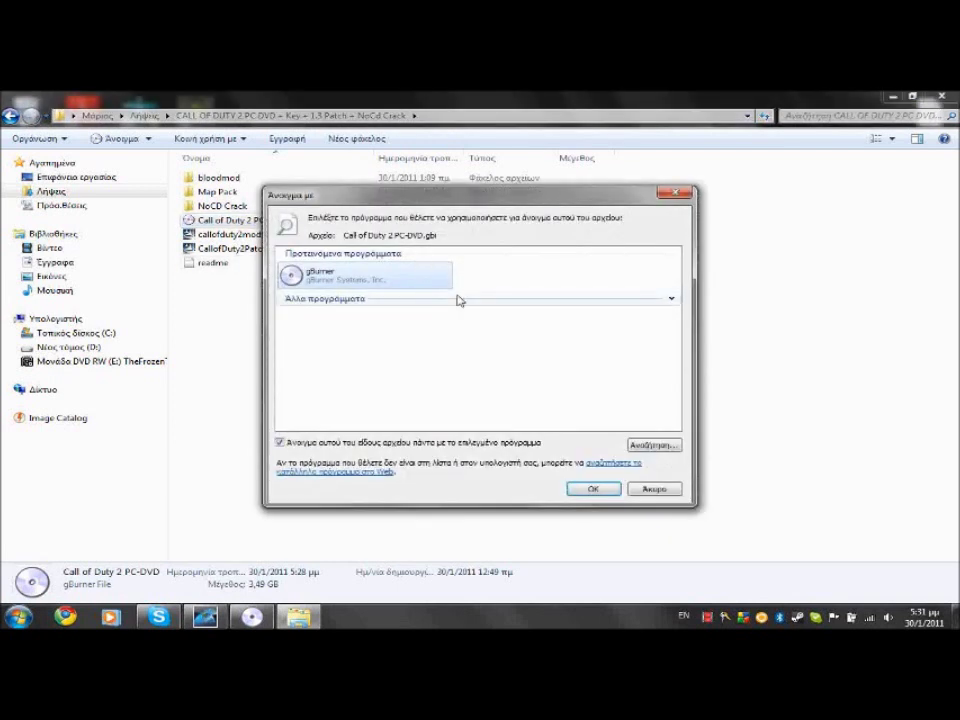
click(594, 489)
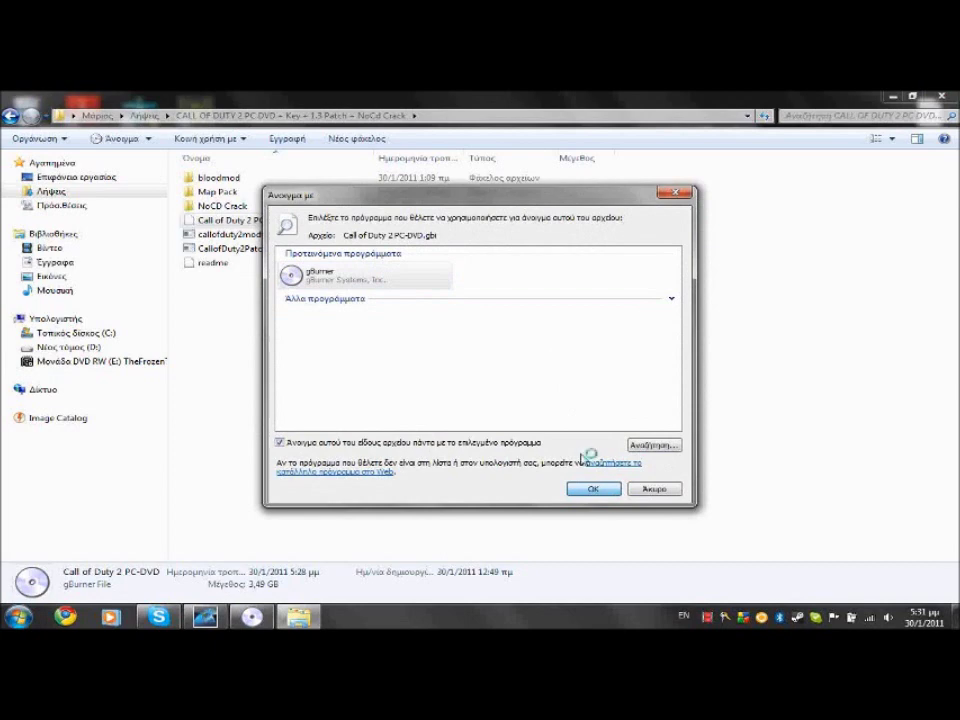
click(597, 490)
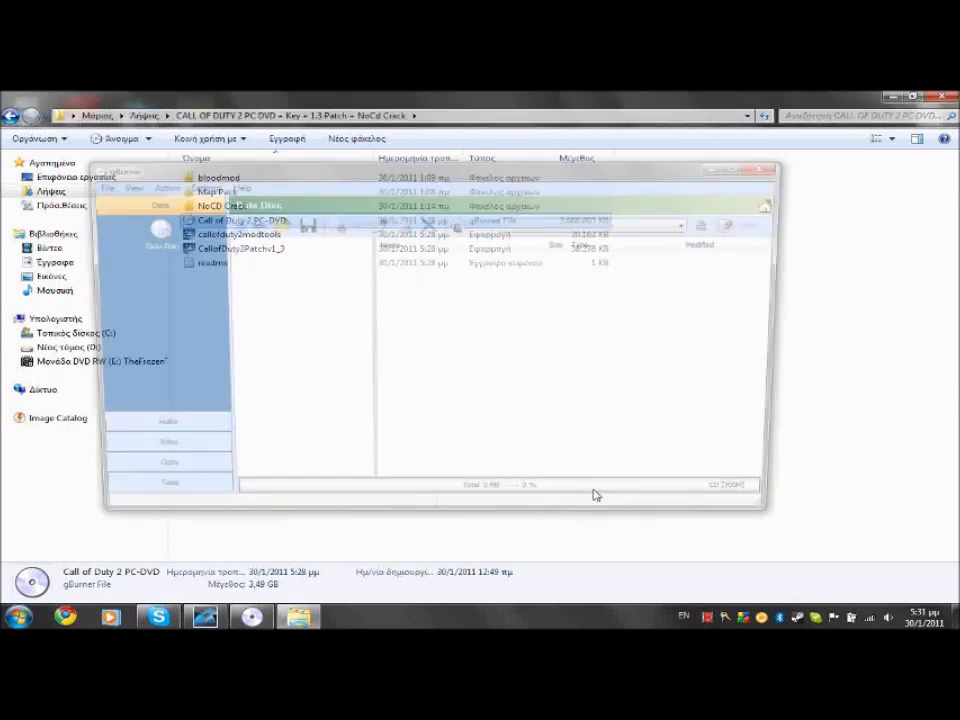
Continue using gBurner unregistered and move its window aside
click(466, 425)
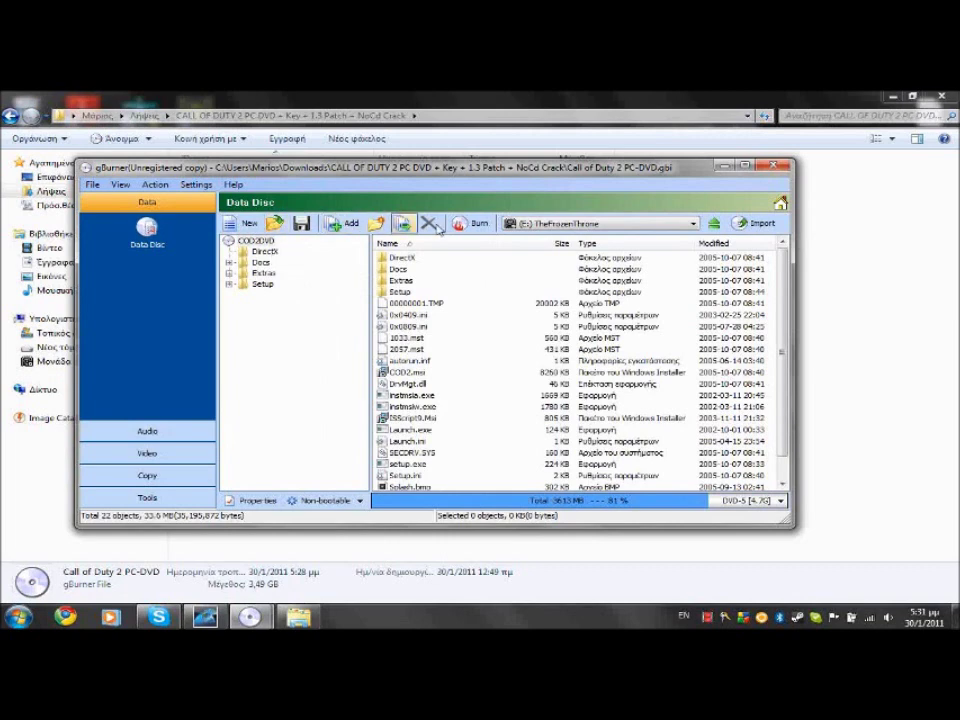
drag(600, 174, 754, 254)
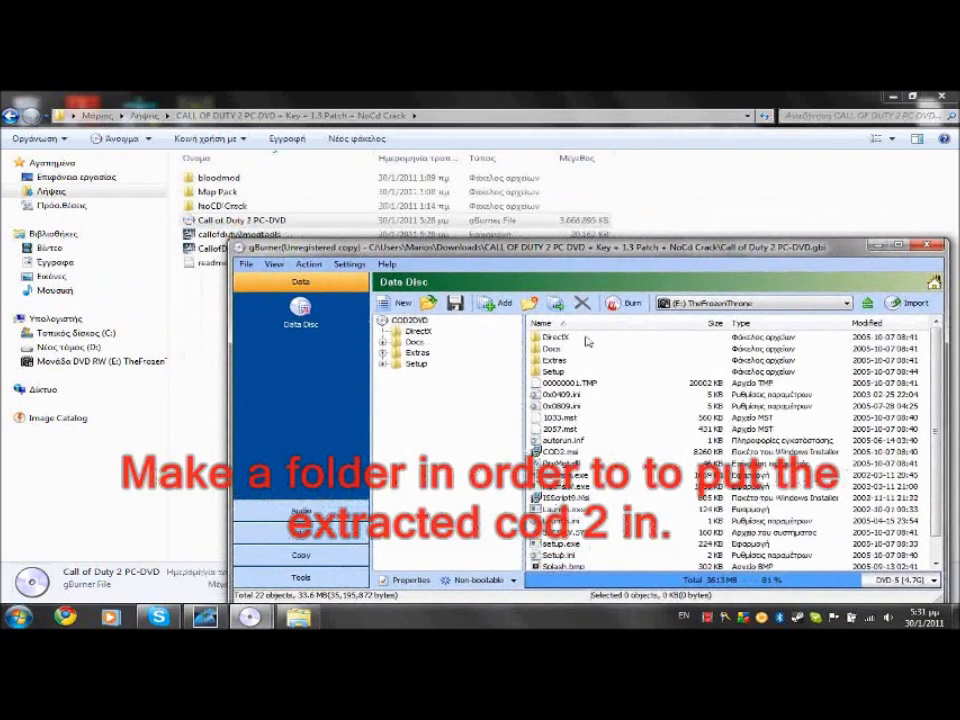
click(199, 315)
Create a new folder named 'COD 2' in the Call of Duty 2 download folder
right_click(197, 314)
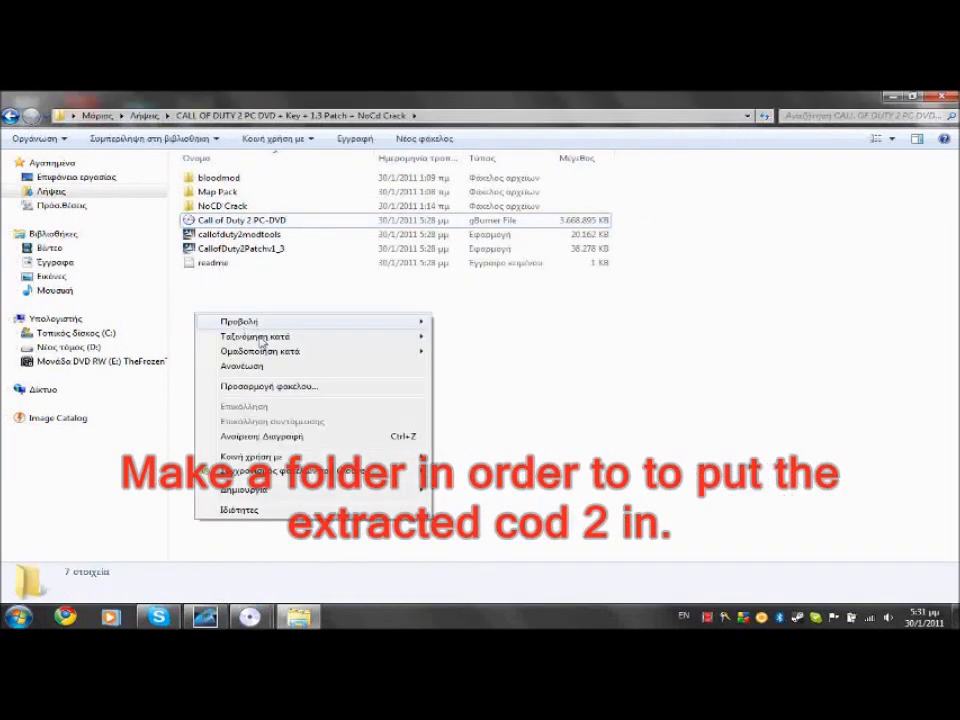
mouse_move(266, 493)
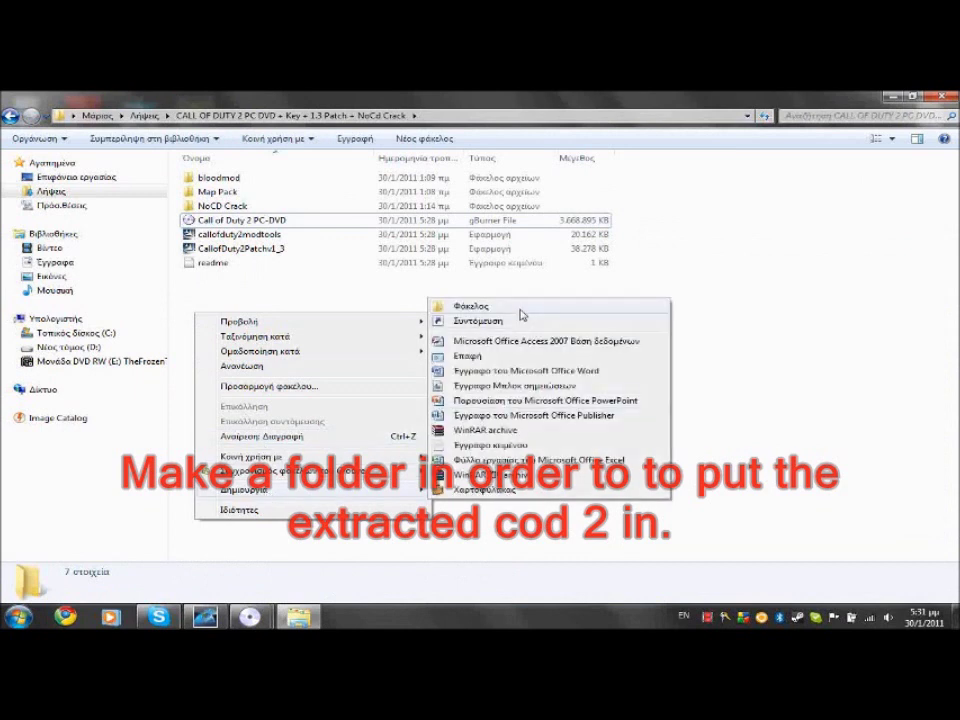
click(520, 314)
text(COD)
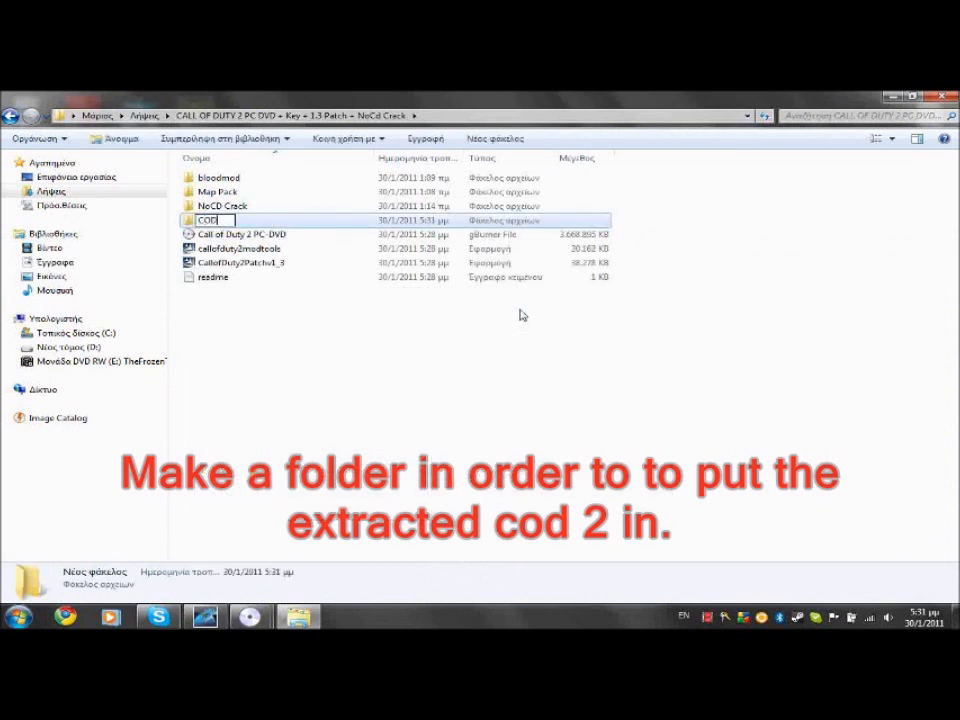
text( 2)
click(279, 553)
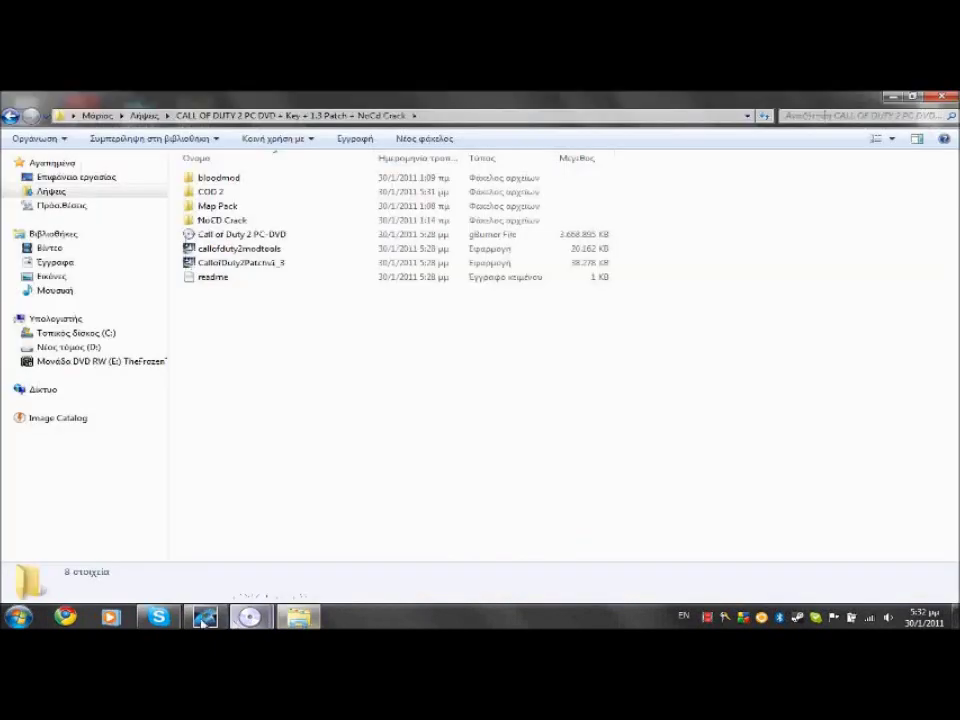
mouse_move(250, 617)
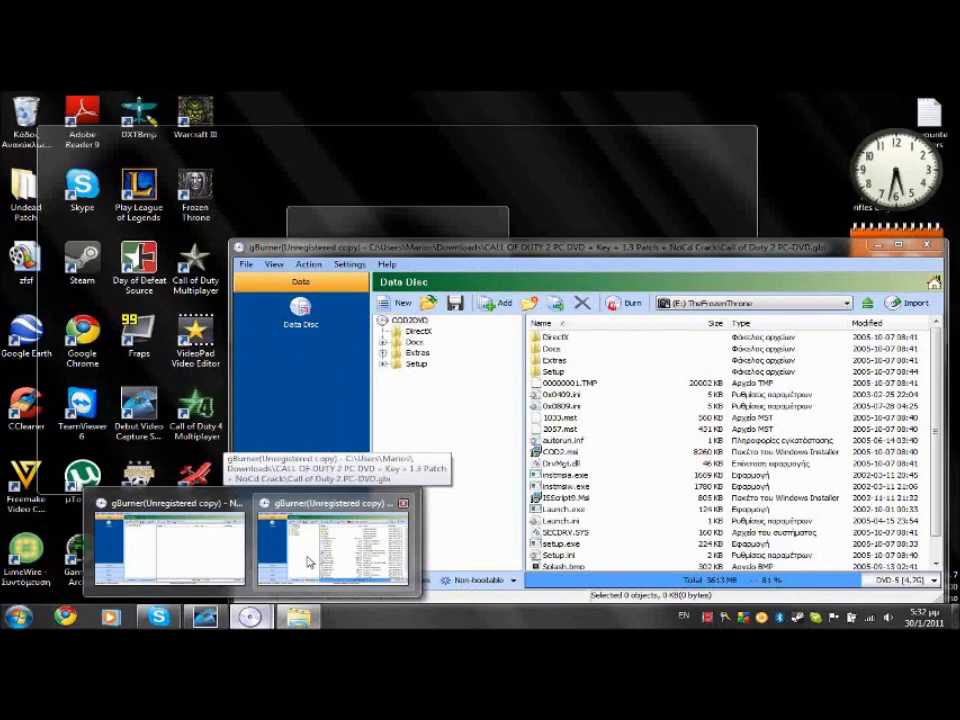
Extract the disc image with gBurner into Downloads > Call of Duty 2 > COD 2
click(303, 562)
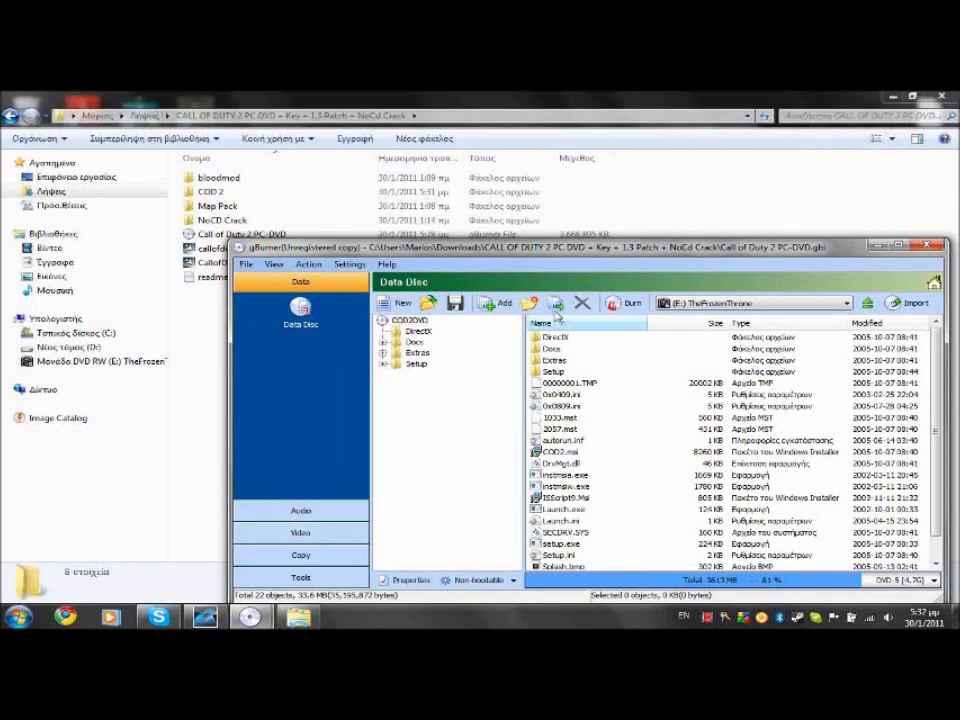
click(556, 306)
click(659, 393)
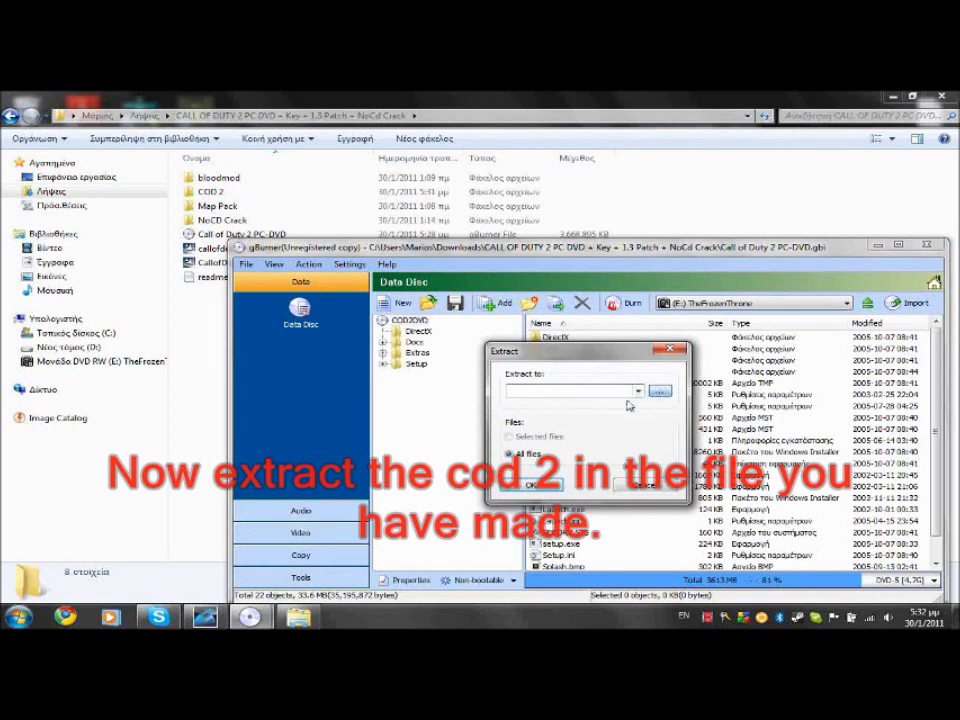
scroll(580, 430, down, 3)
scroll(527, 400, up, 4)
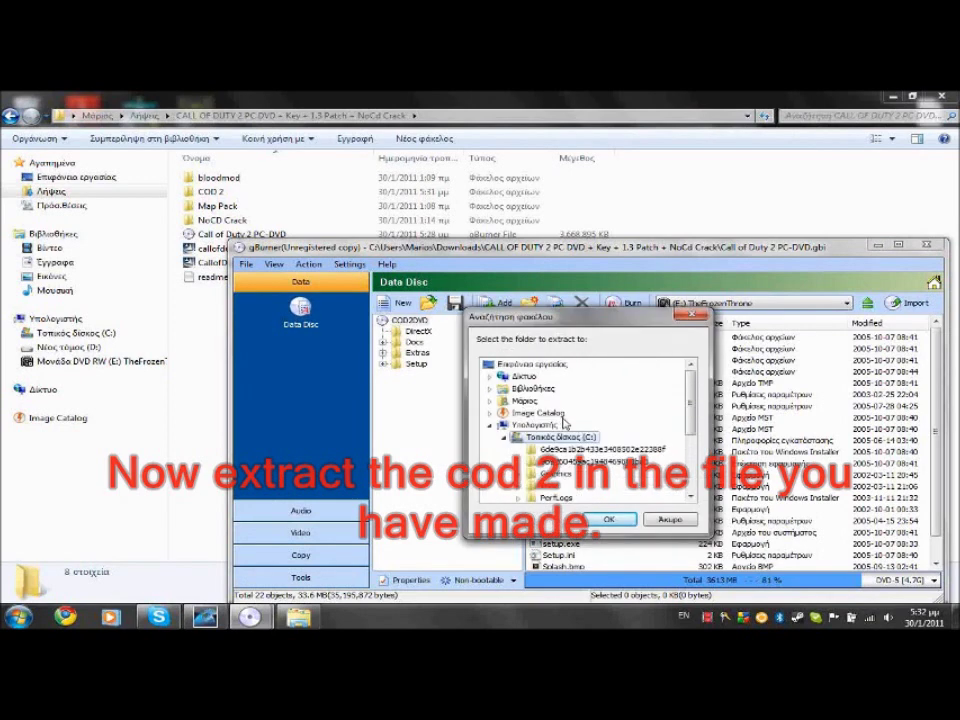
double_click(533, 402)
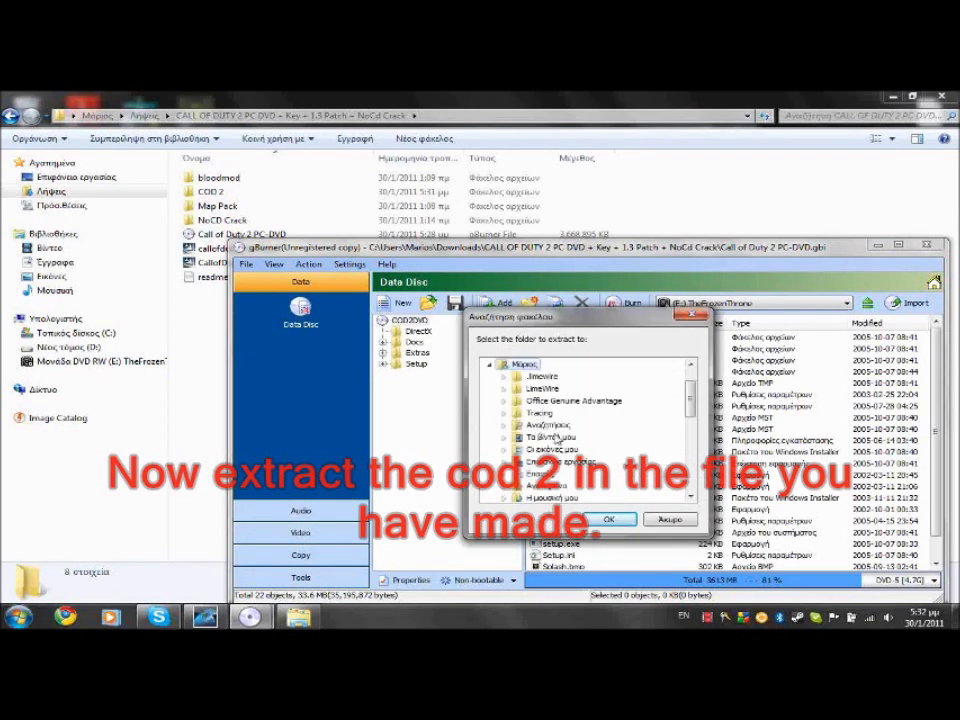
scroll(553, 450, down, 1)
double_click(554, 476)
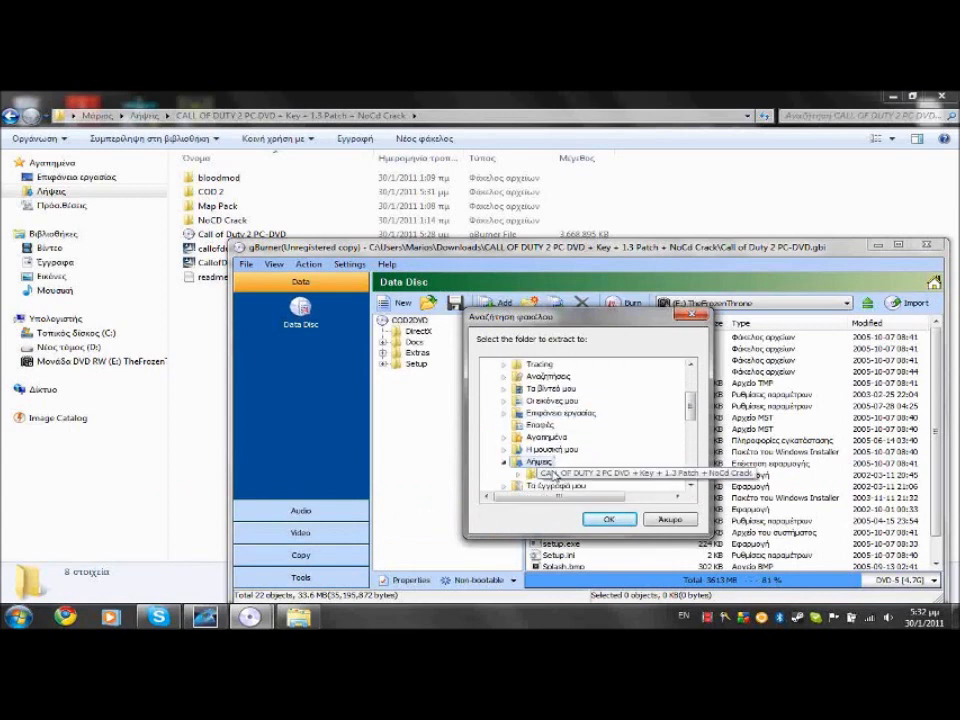
click(573, 461)
double_click(573, 460)
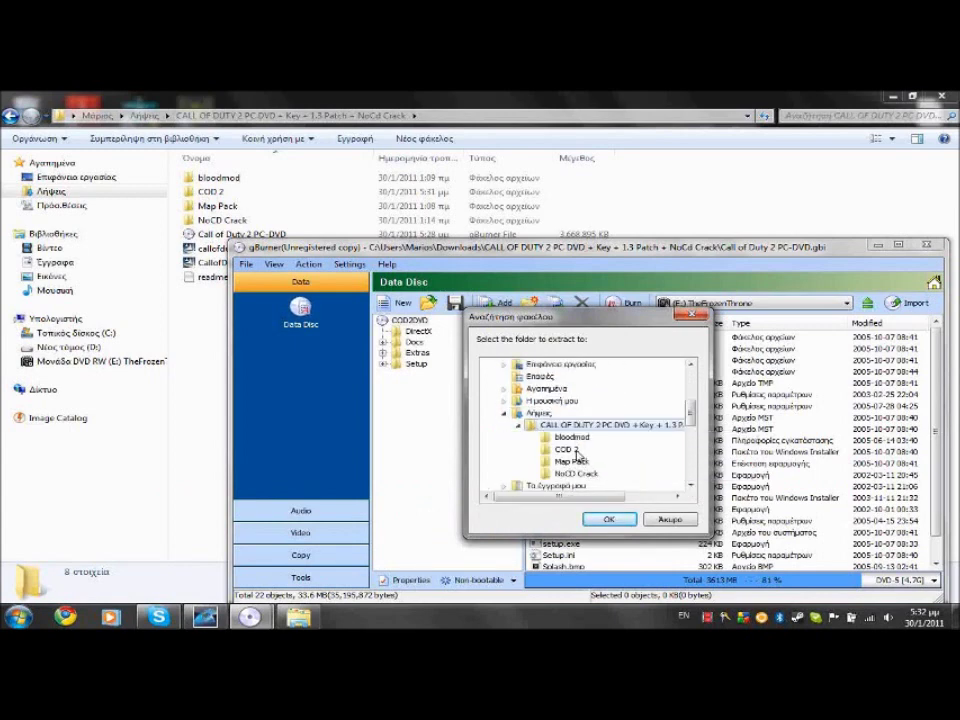
click(612, 519)
click(535, 485)
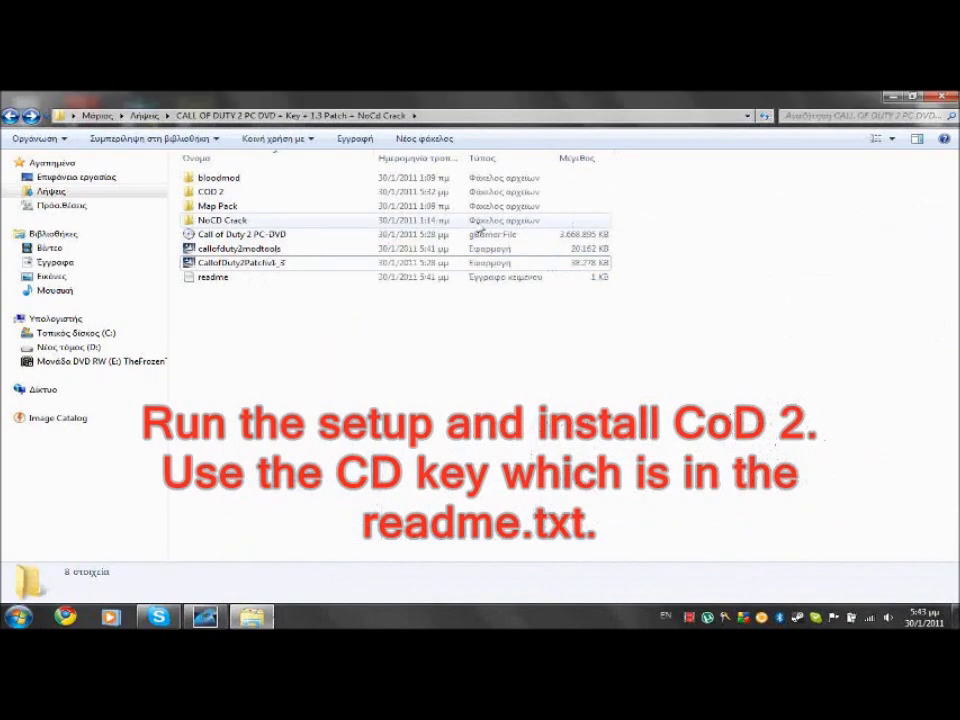
Run setup from the COD 2 folder, then open the readme in the parent folder
double_click(279, 193)
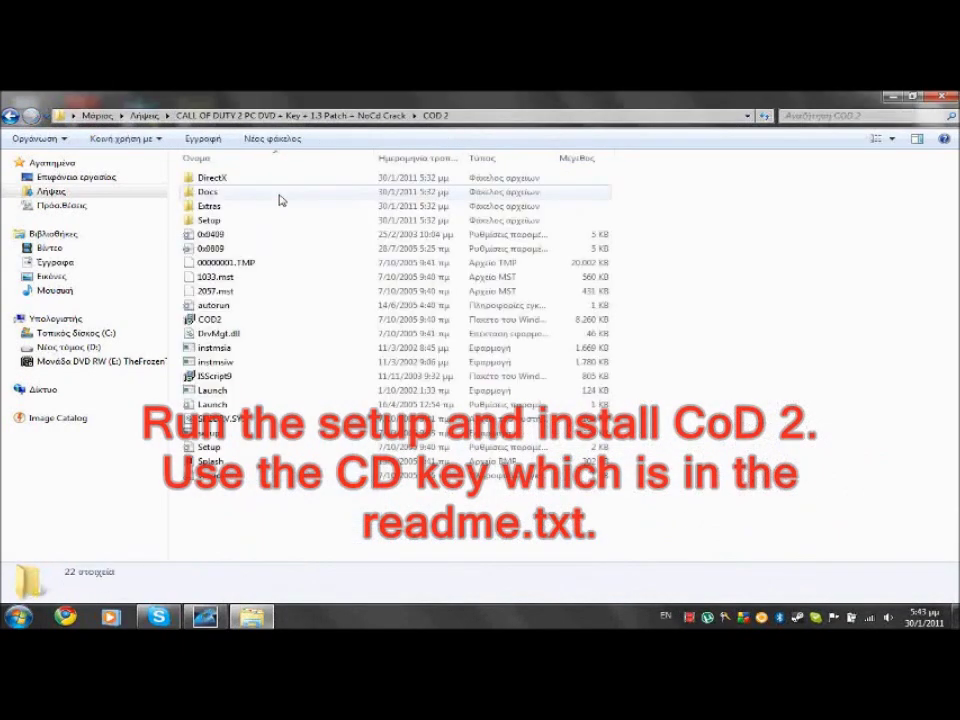
double_click(207, 447)
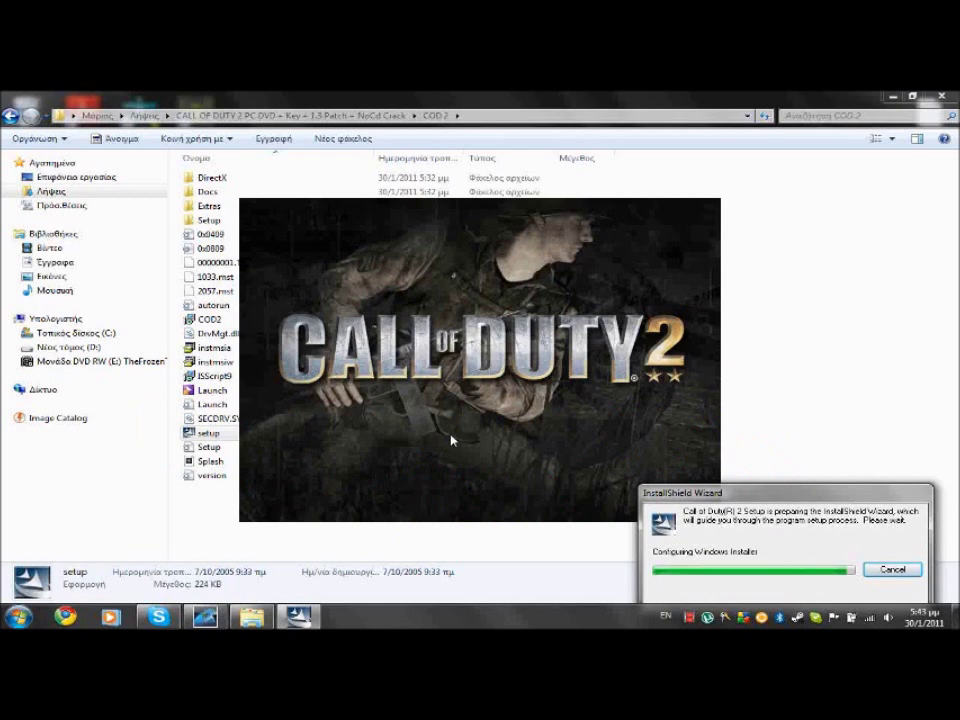
click(10, 115)
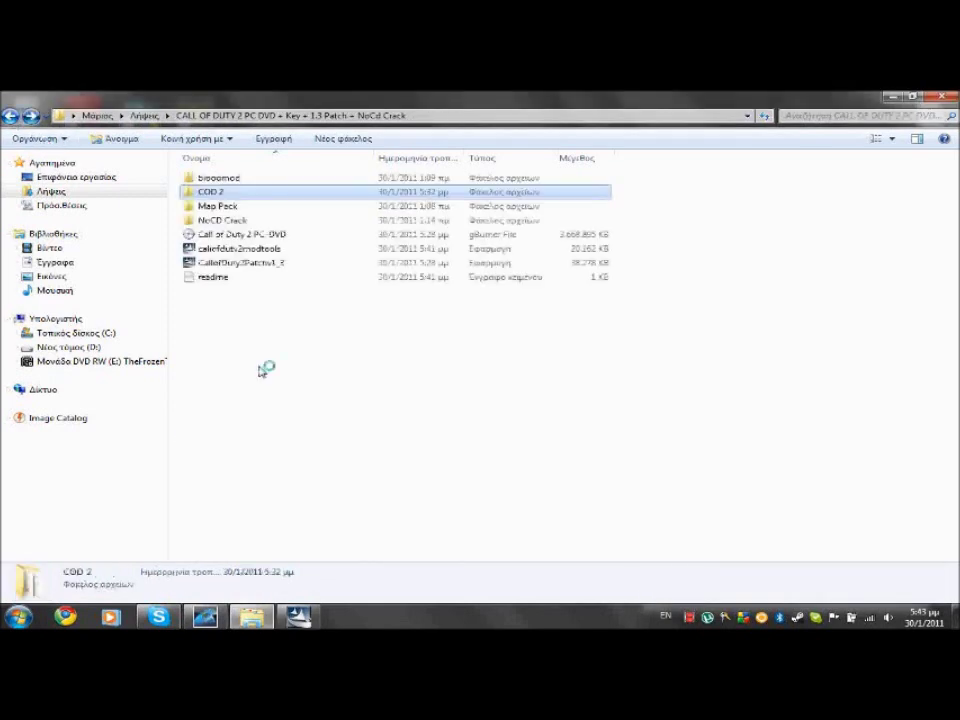
double_click(239, 279)
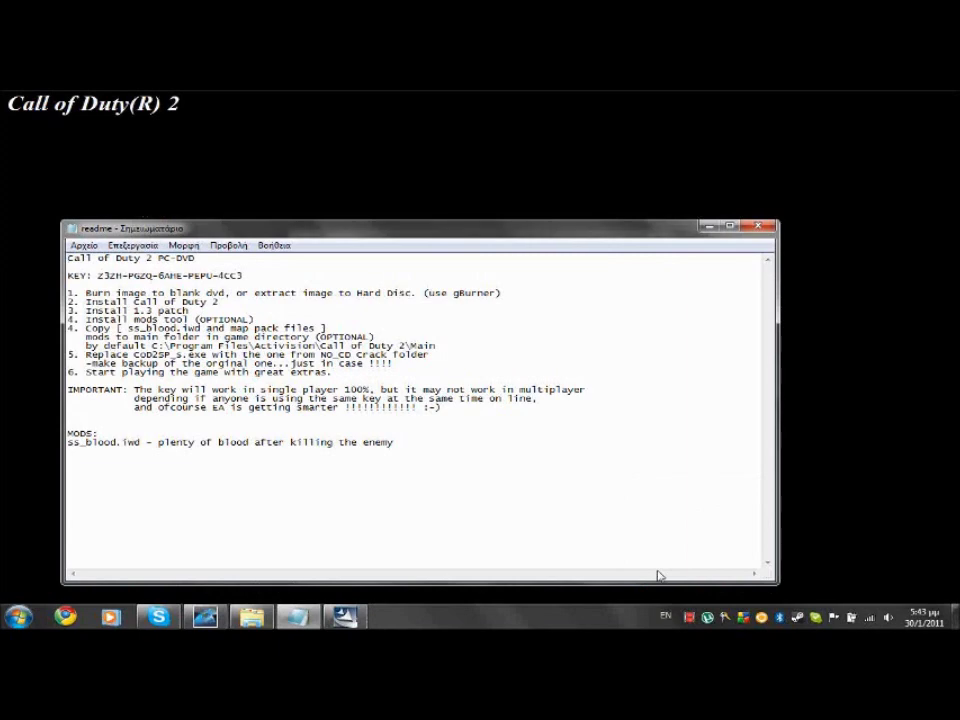
Move the readme aside and advance the setup wizard to the key code page
drag(605, 236, 468, 196)
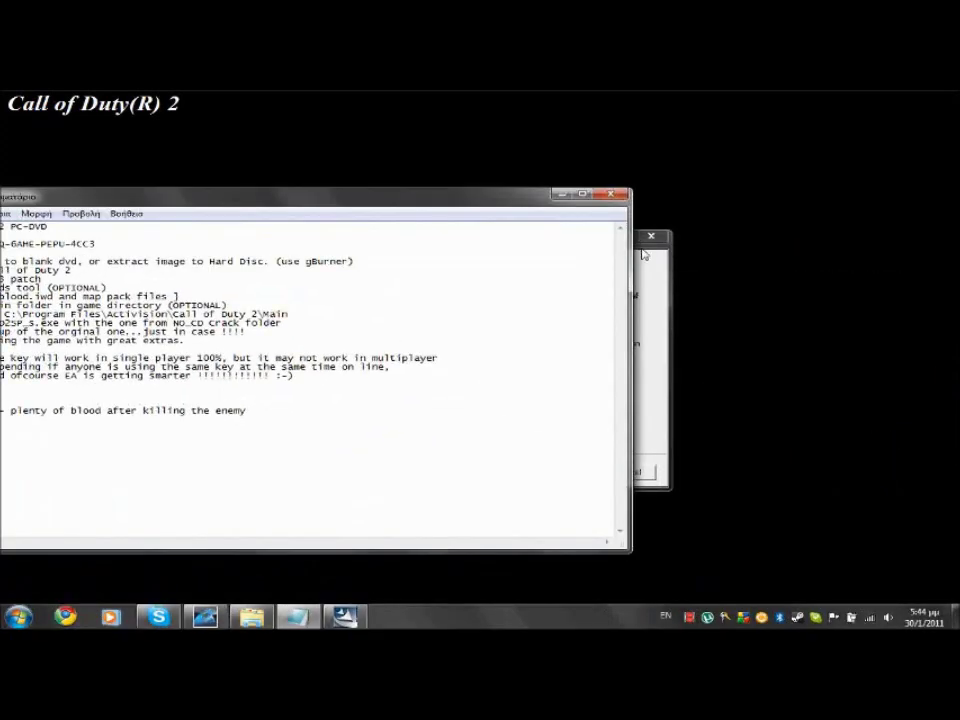
click(643, 256)
click(574, 474)
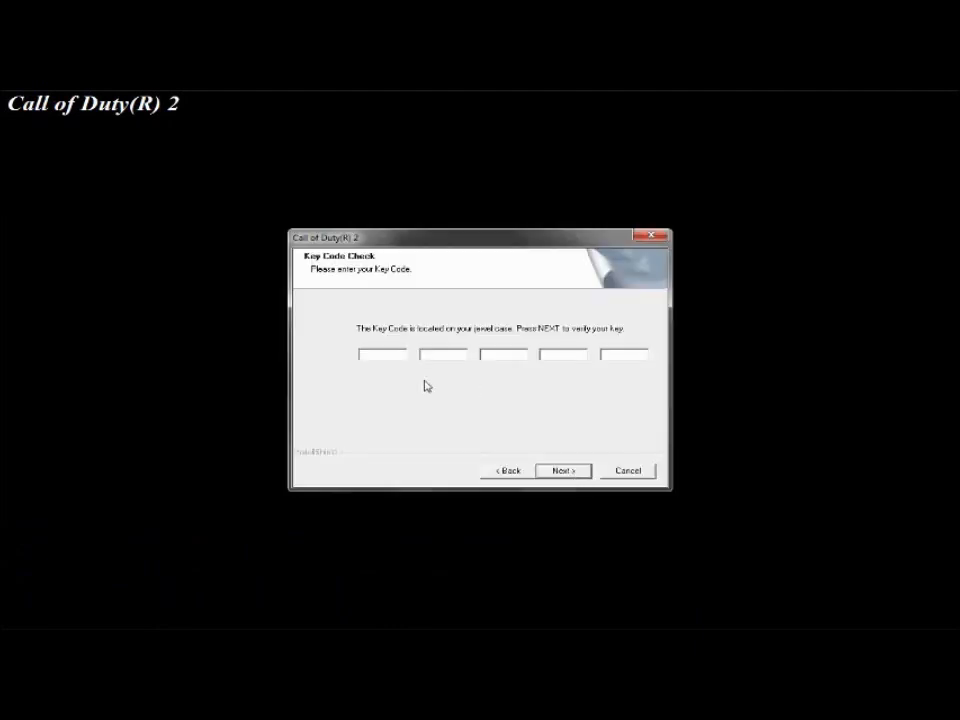
Copy the first two key groups from the readme into the Key Code fields
key(super)
click(298, 616)
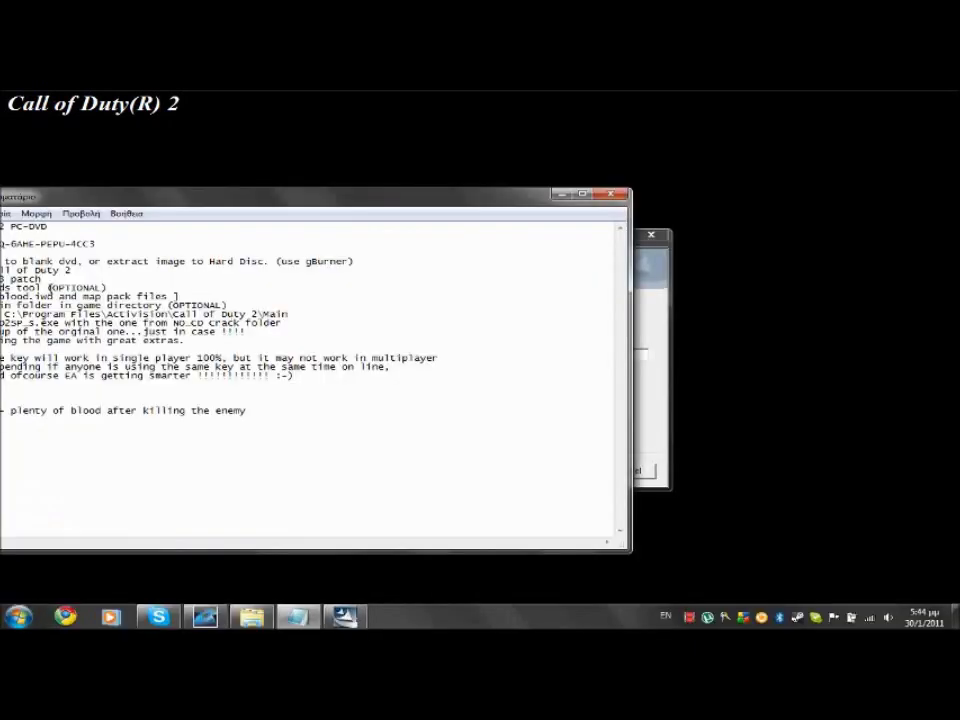
drag(152, 196, 218, 197)
drag(118, 187, 172, 199)
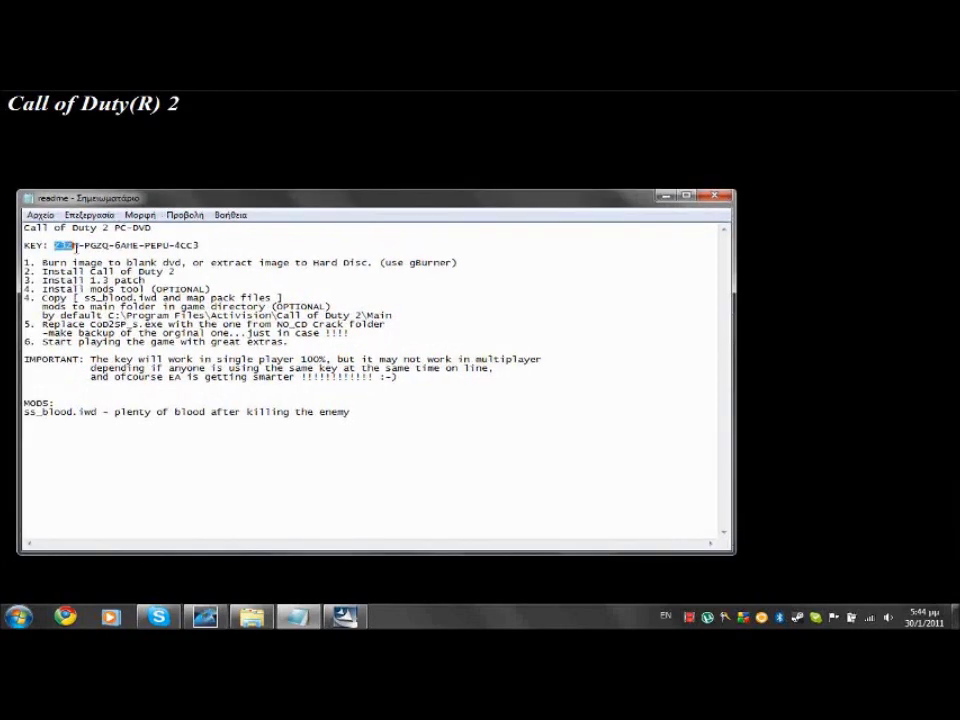
key(alt+Tab)
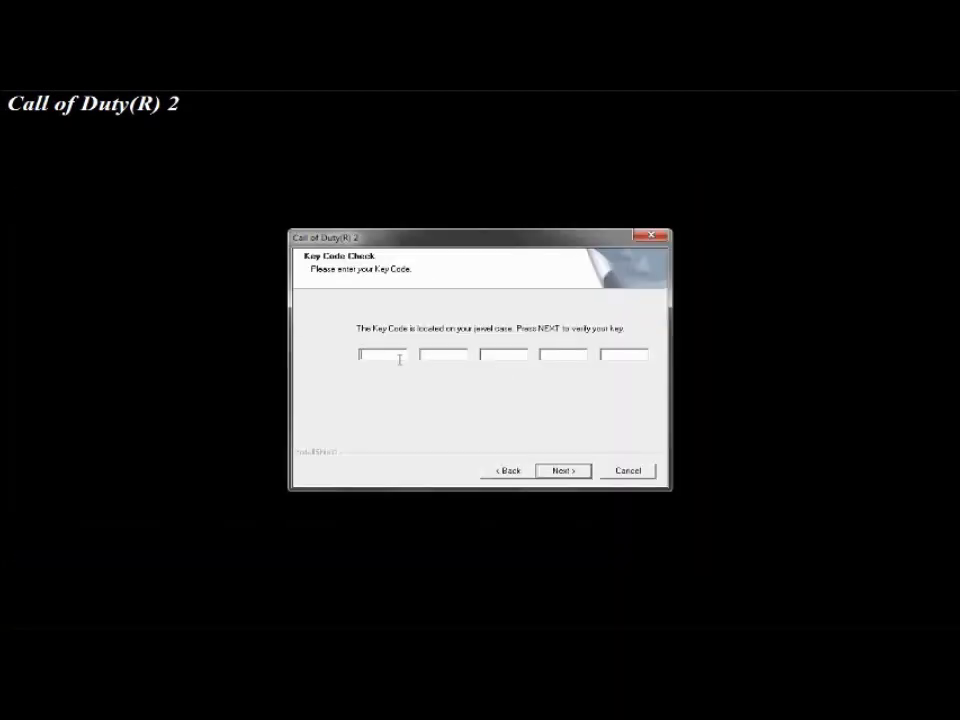
key(super)
key(Escape)
key(alt+Tab)
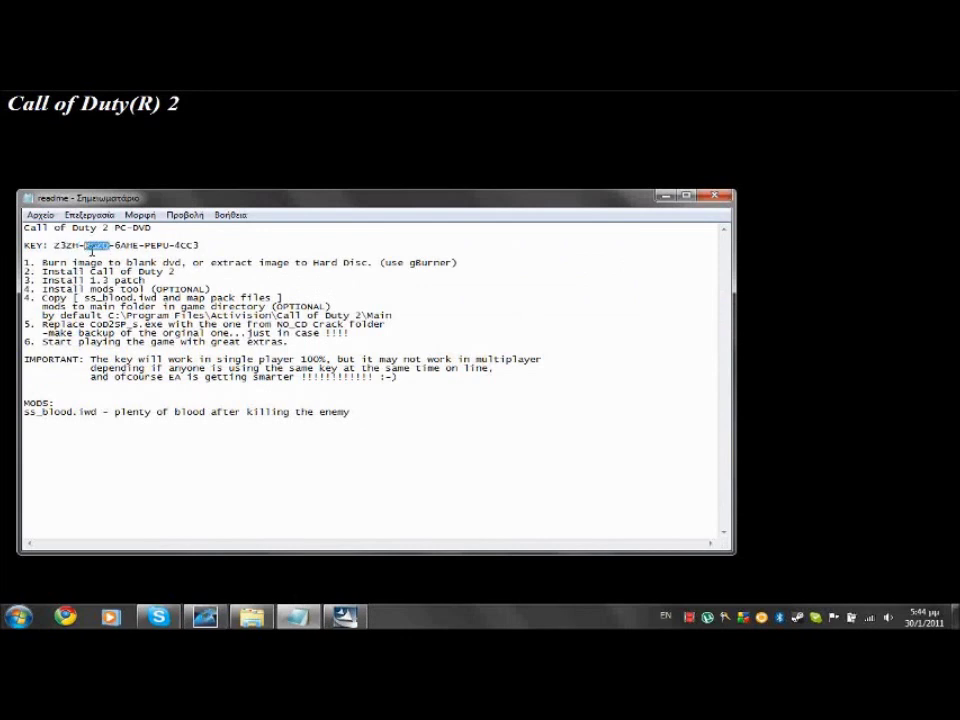
key(alt+Tab)
click(422, 354)
key(super)
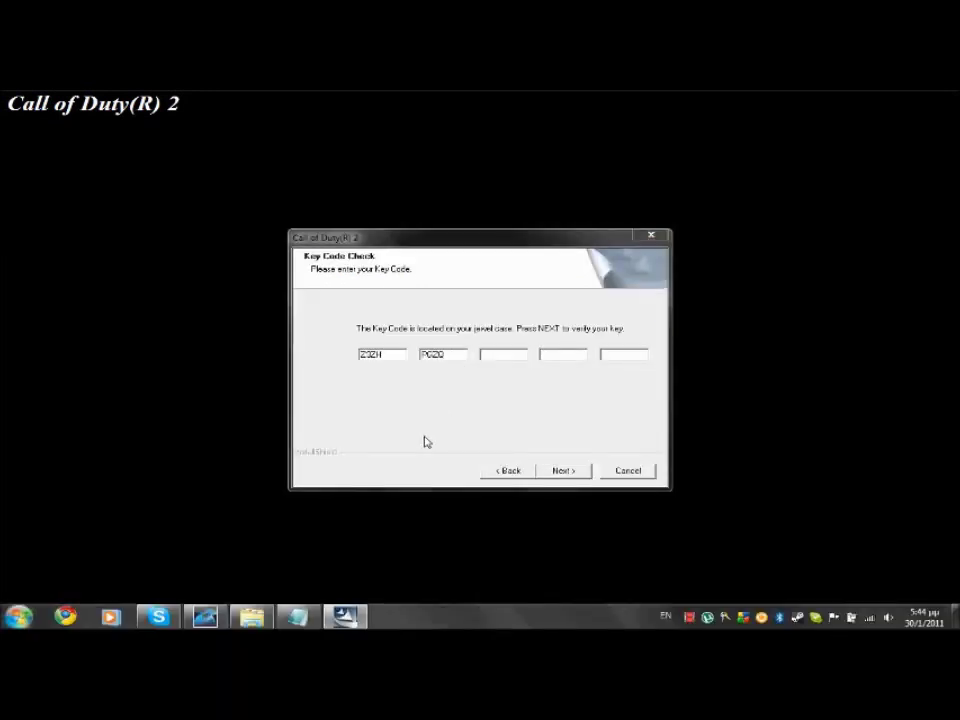
key(Escape)
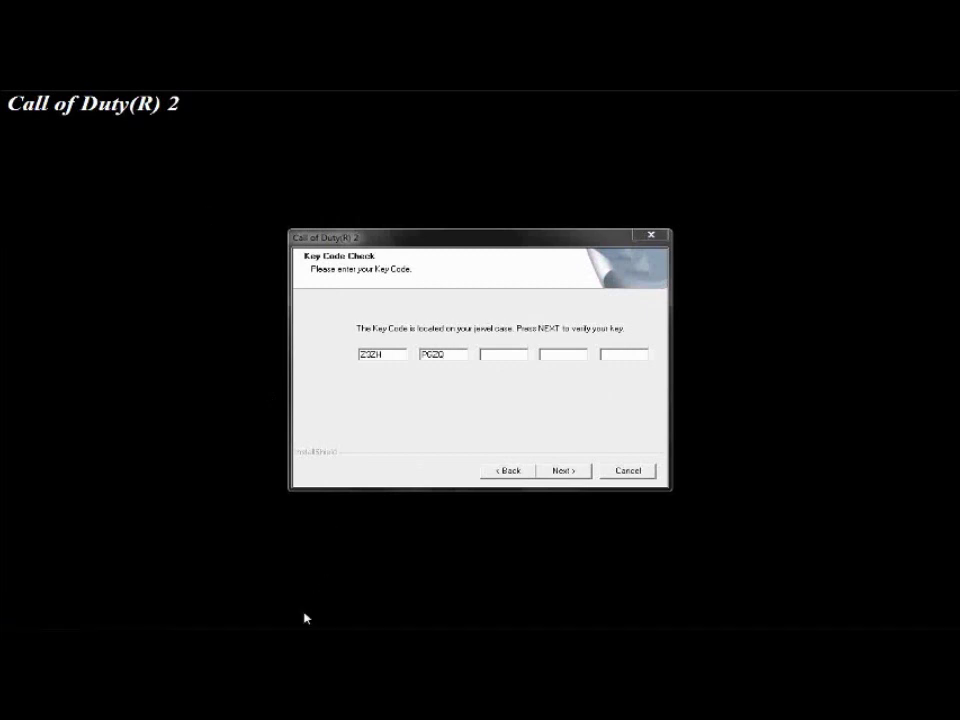
Paste the remaining three key groups, submit the key, and dismiss the valid-key message
click(308, 617)
drag(114, 245, 131, 245)
key(alt+Tab)
key(super)
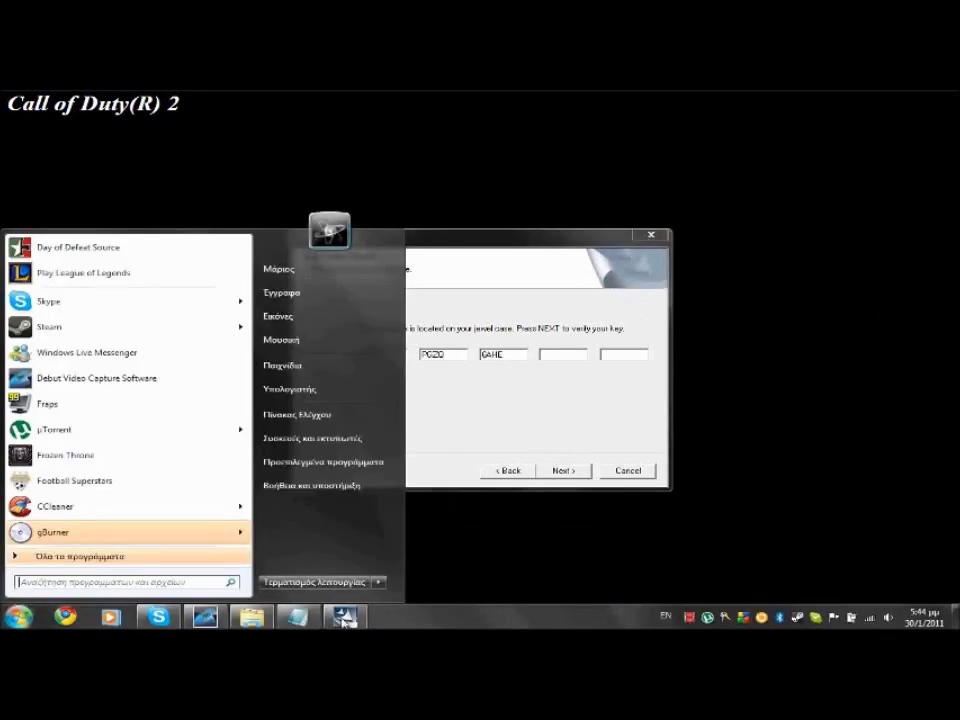
click(300, 614)
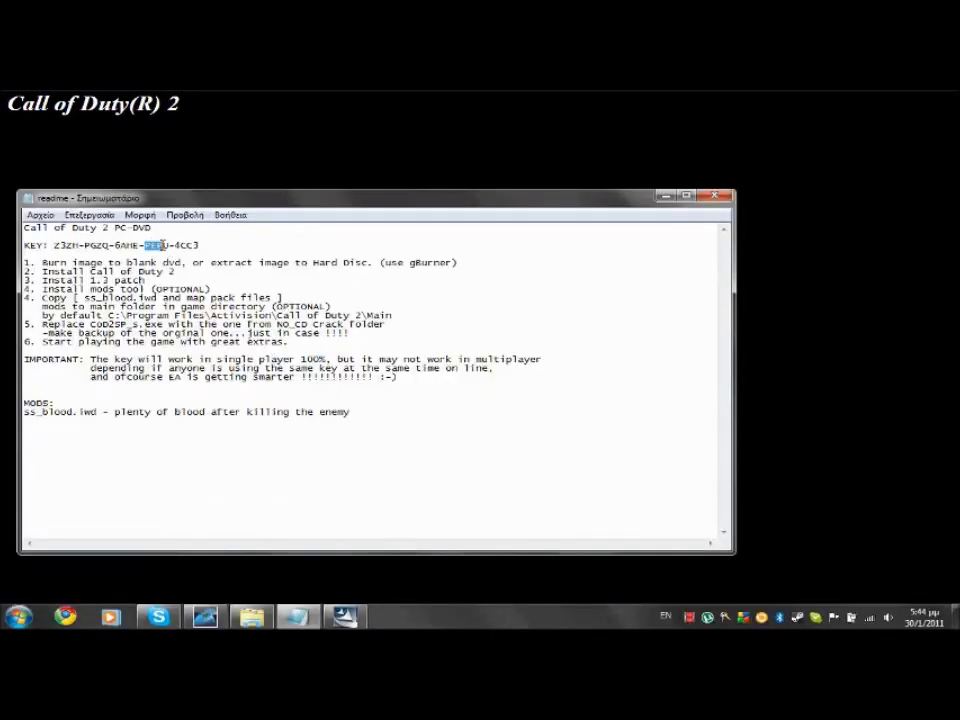
key(alt+Tab)
click(546, 356)
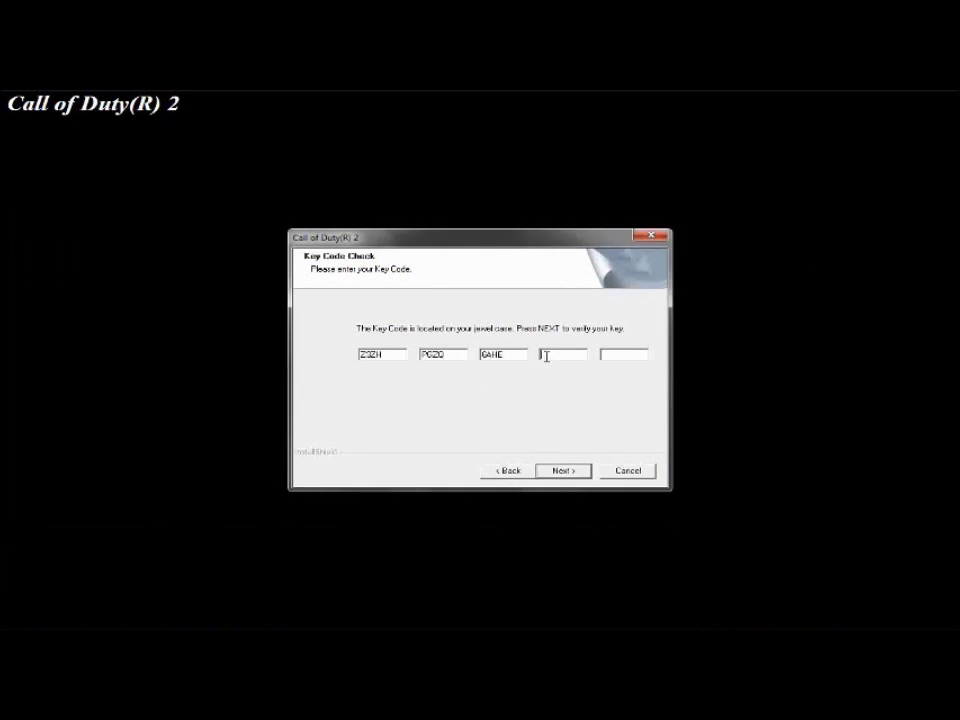
key(super)
click(298, 616)
drag(174, 245, 199, 245)
key(alt+Tab)
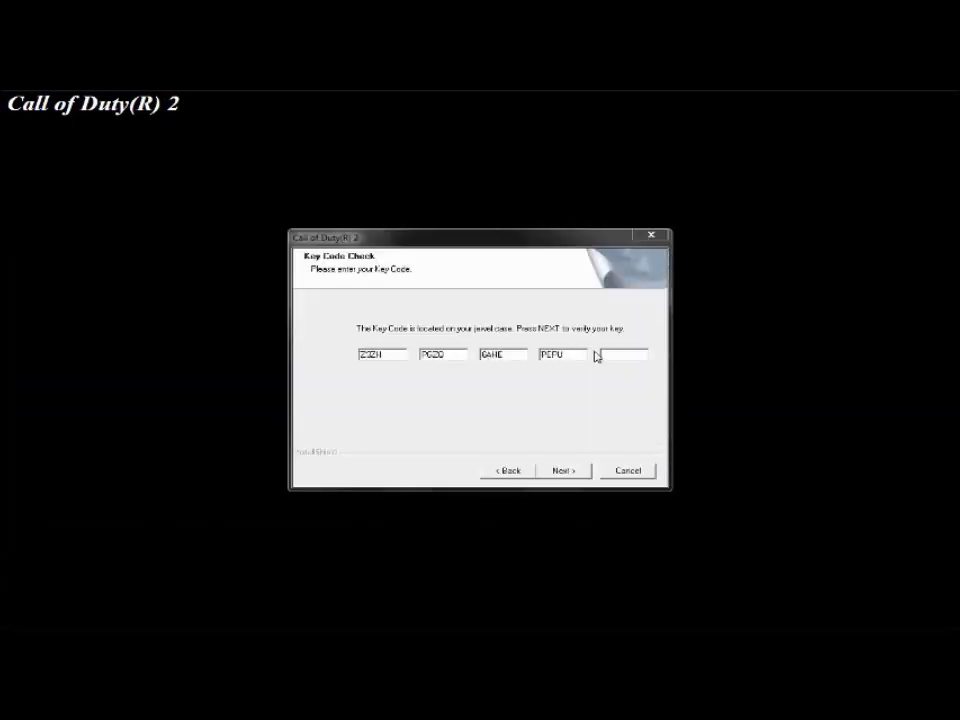
click(563, 470)
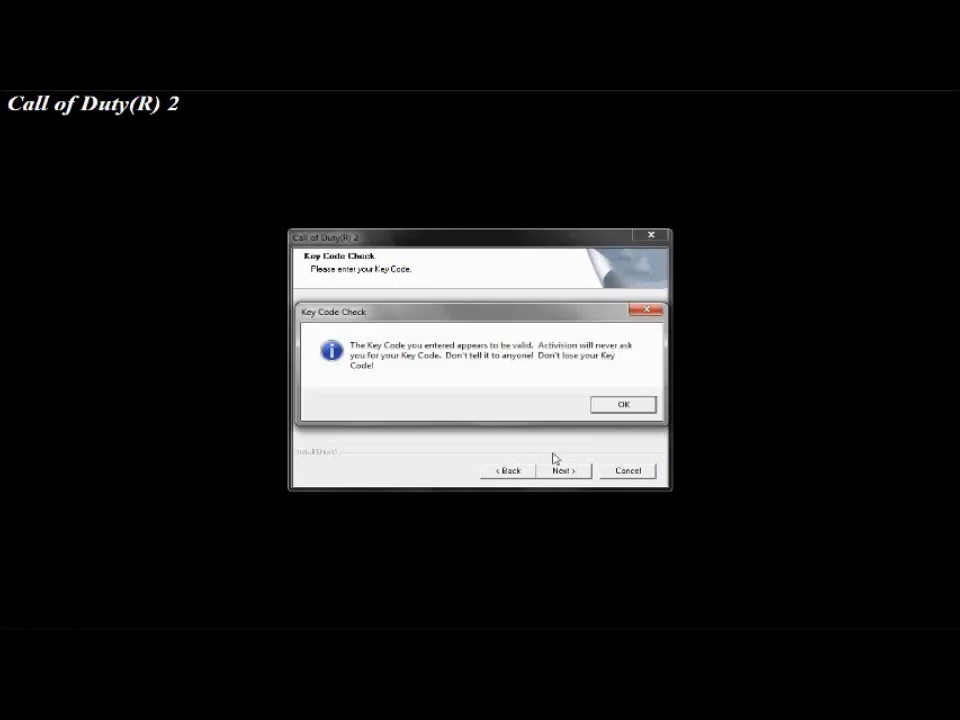
click(624, 405)
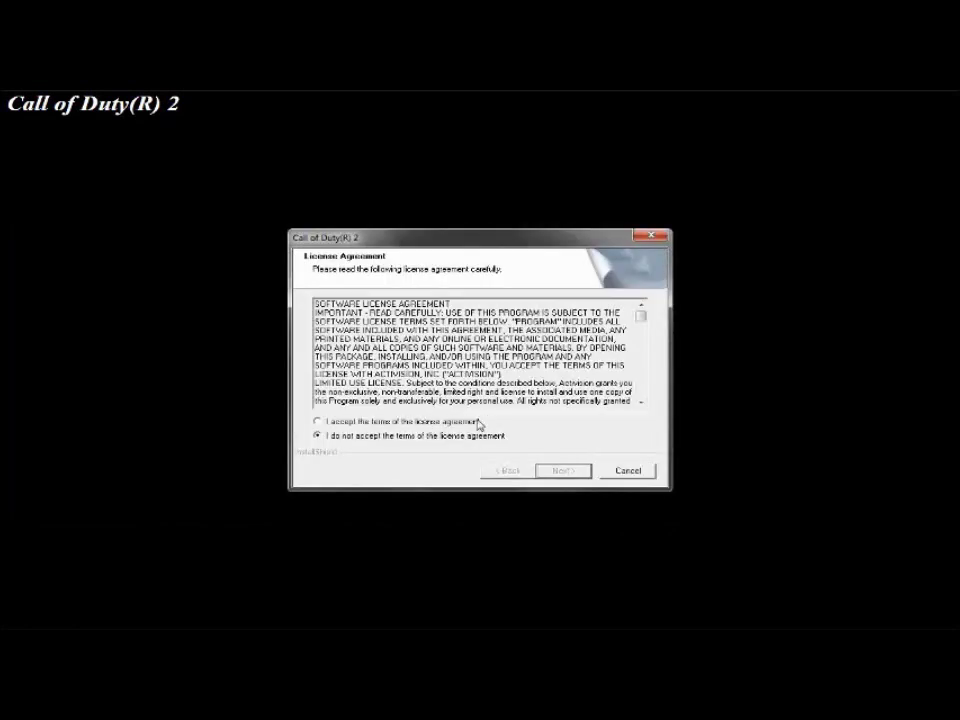
Accept the license agreement and keep the Typical setup type
click(562, 472)
click(562, 472)
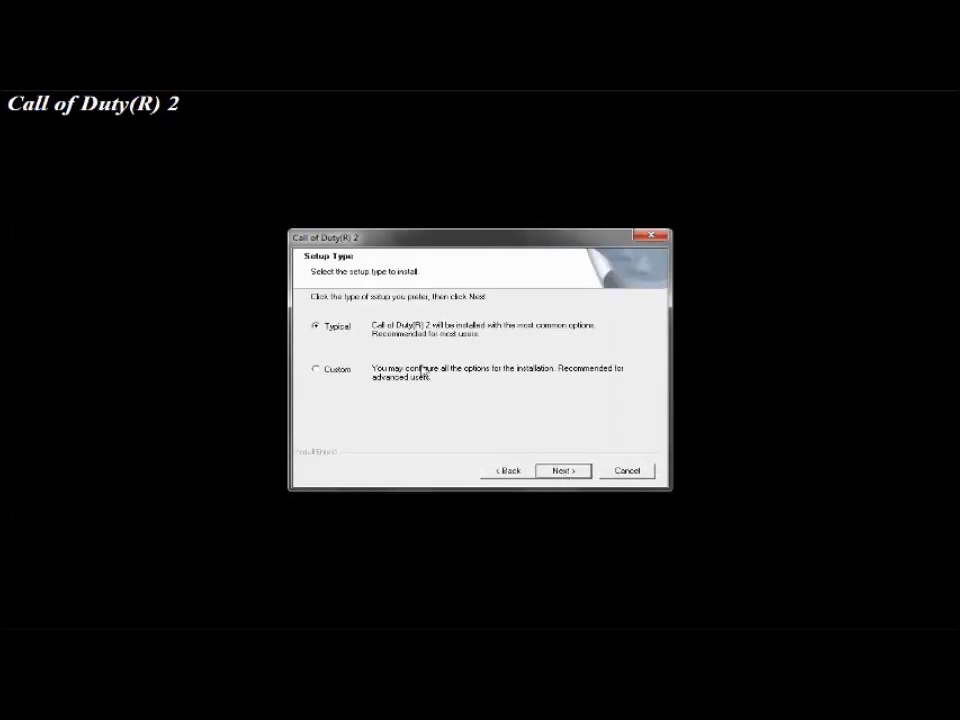
click(562, 472)
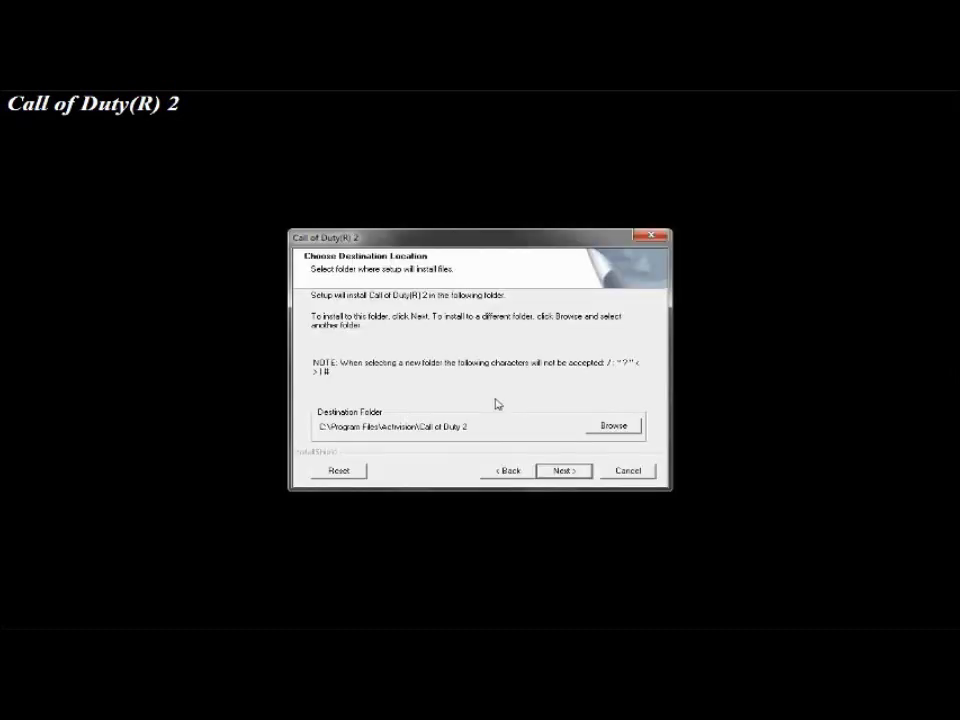
Change the install destination to D:\Activision\Call of Duty 2
click(608, 430)
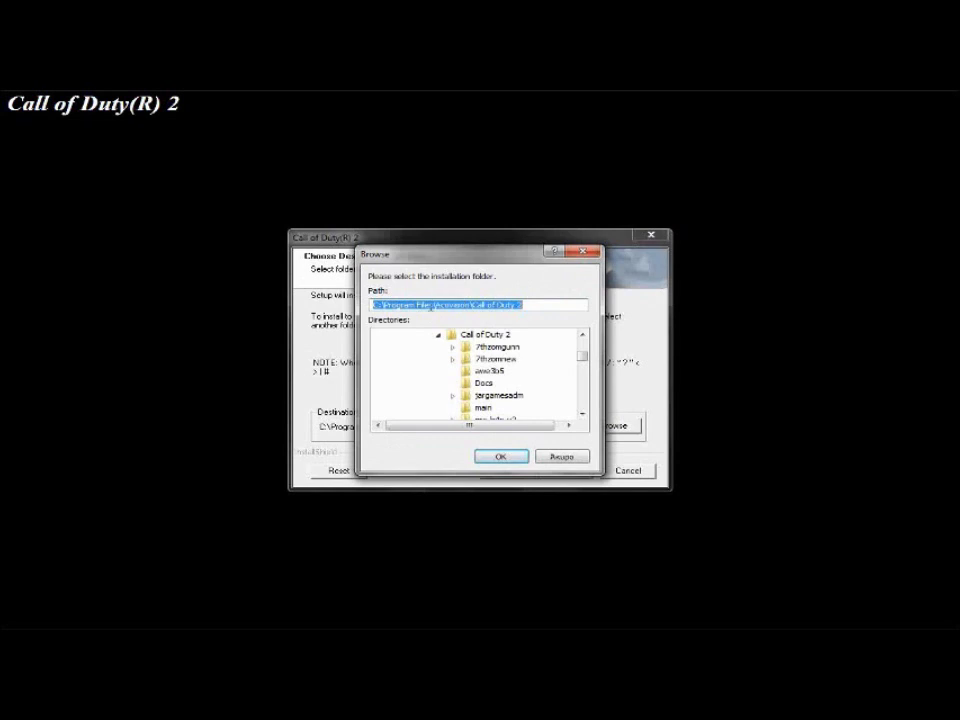
drag(435, 302, 415, 304)
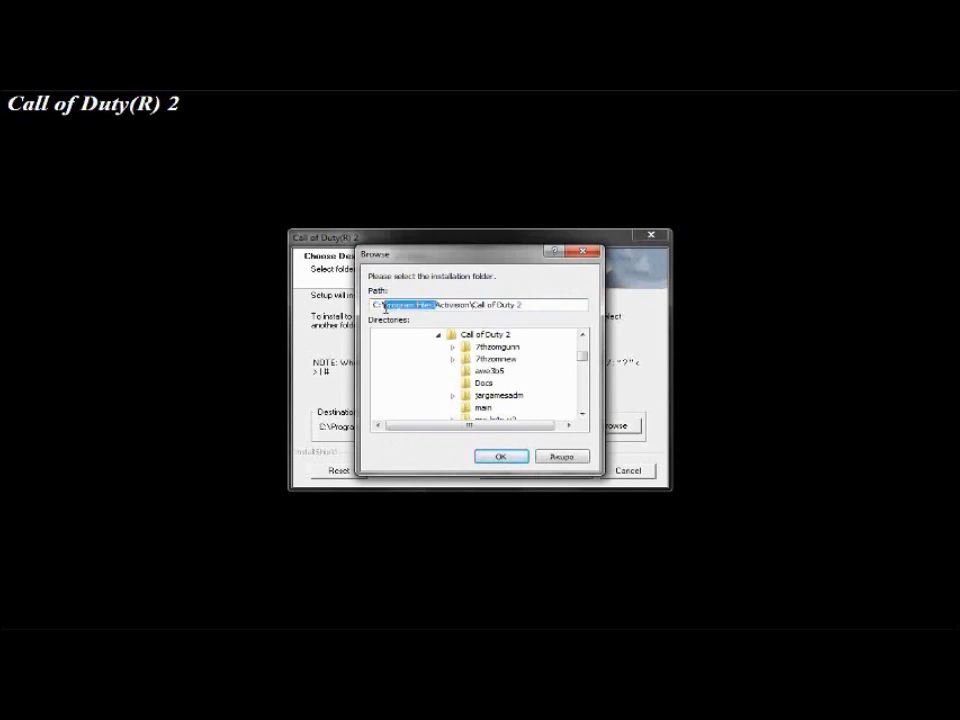
key(BackSpace)
key(BackSpace)
text(D)
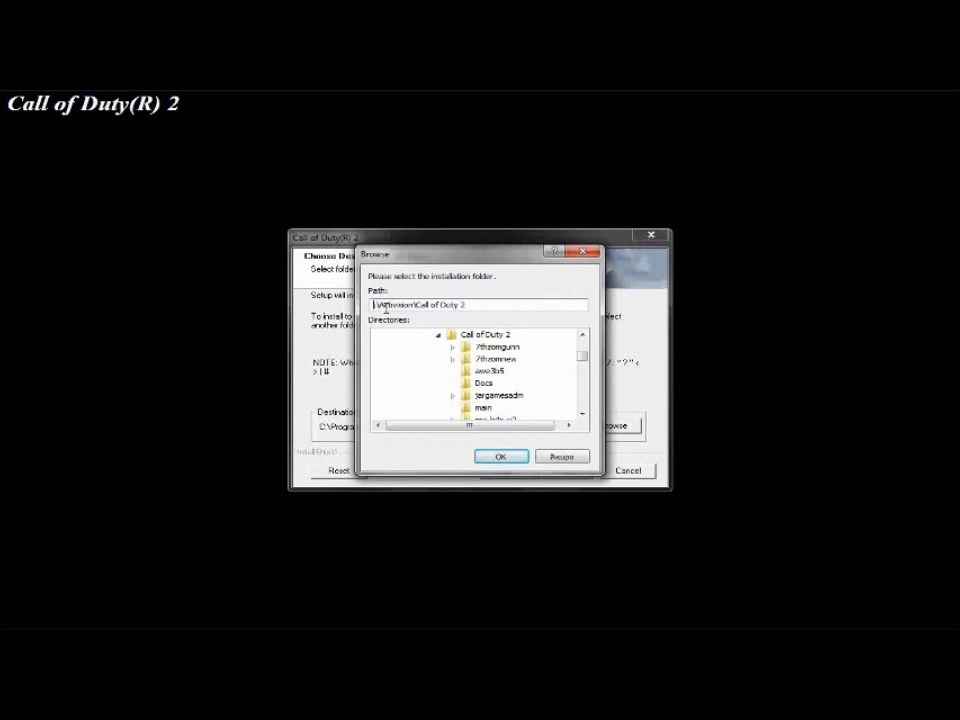
click(502, 458)
Confirm the existing folder, accept the program folder, and start copying files
click(561, 469)
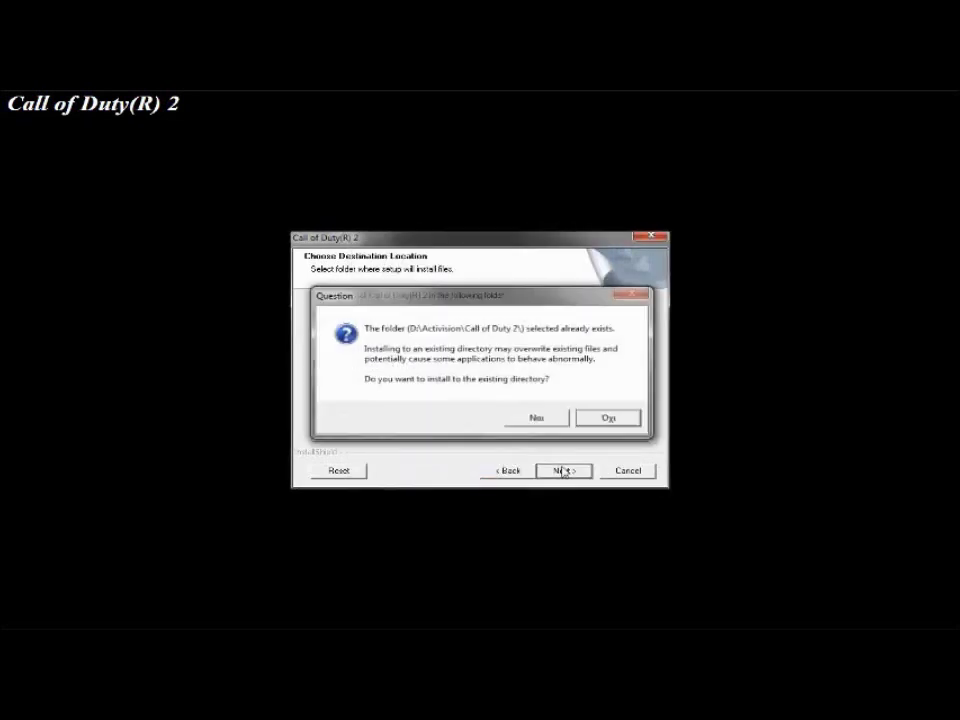
click(536, 420)
click(560, 469)
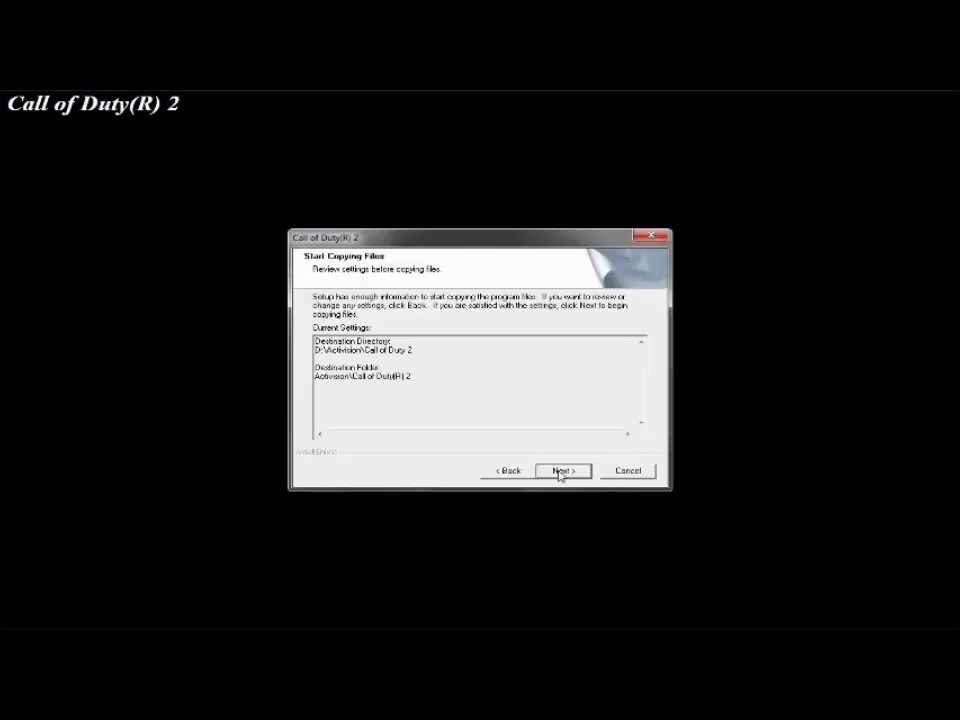
click(560, 470)
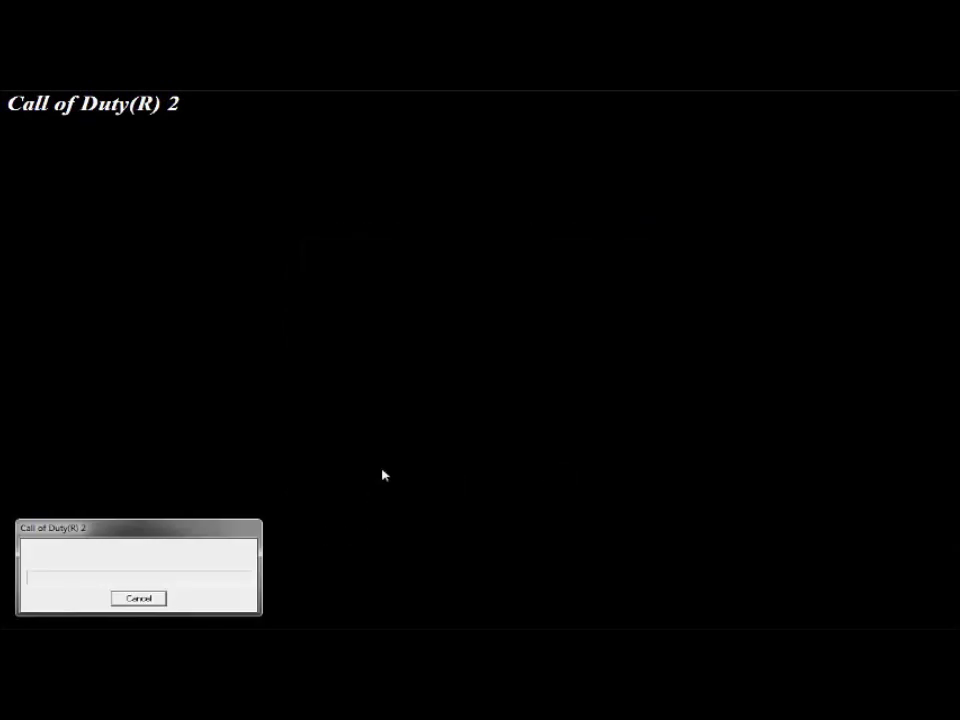
Search Google for 'qtracker' and open the Qtracker site's downloads page
key(super)
key(super)
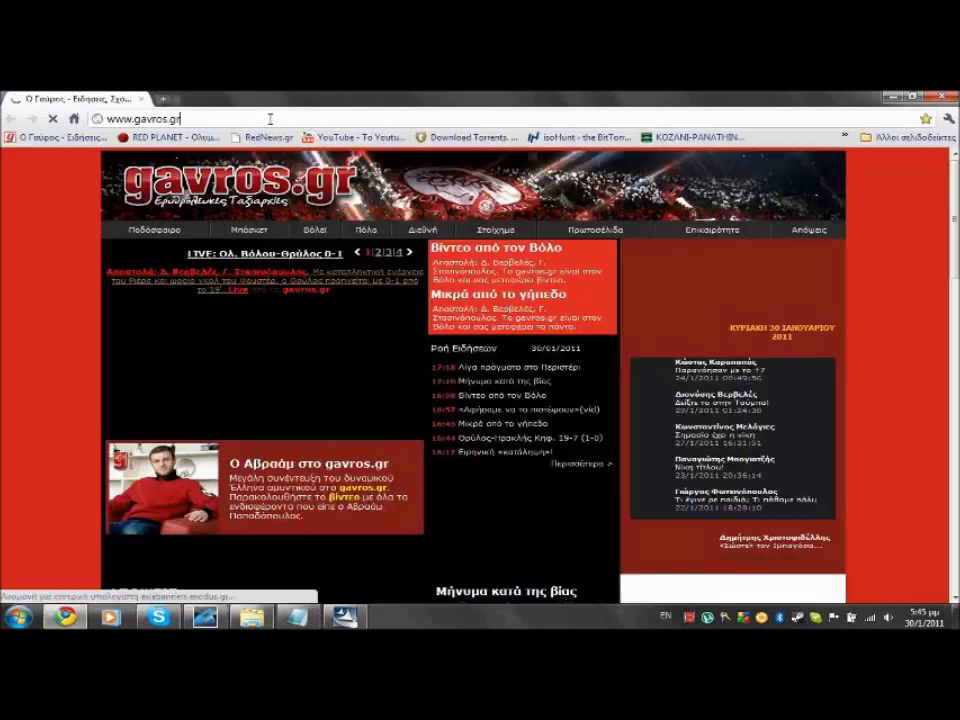
click(268, 118)
text(qtracker)
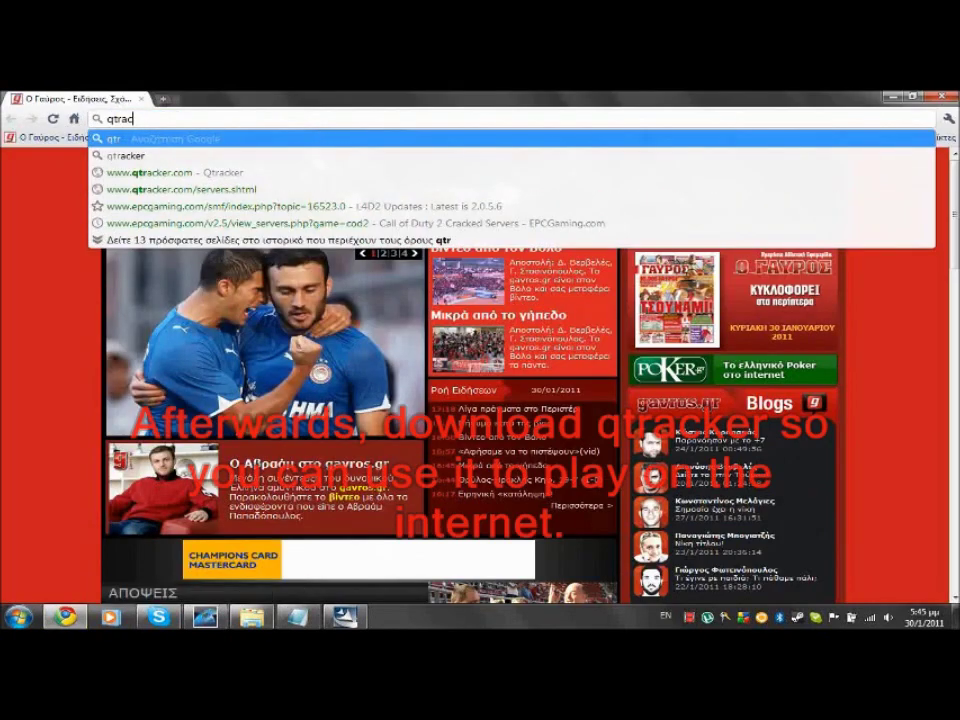
key(Return)
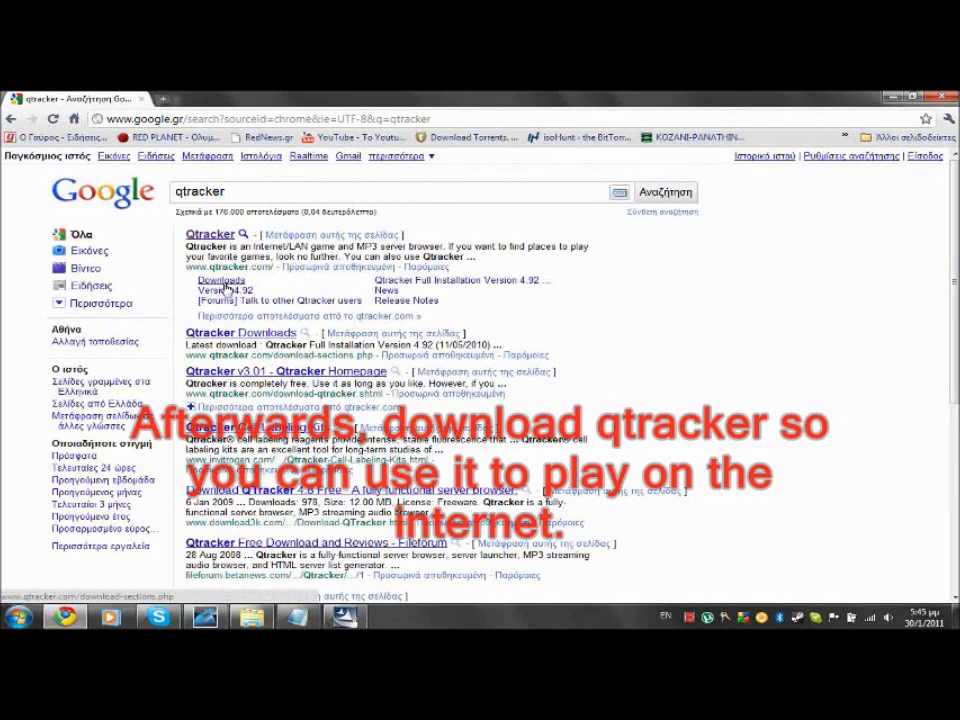
click(222, 281)
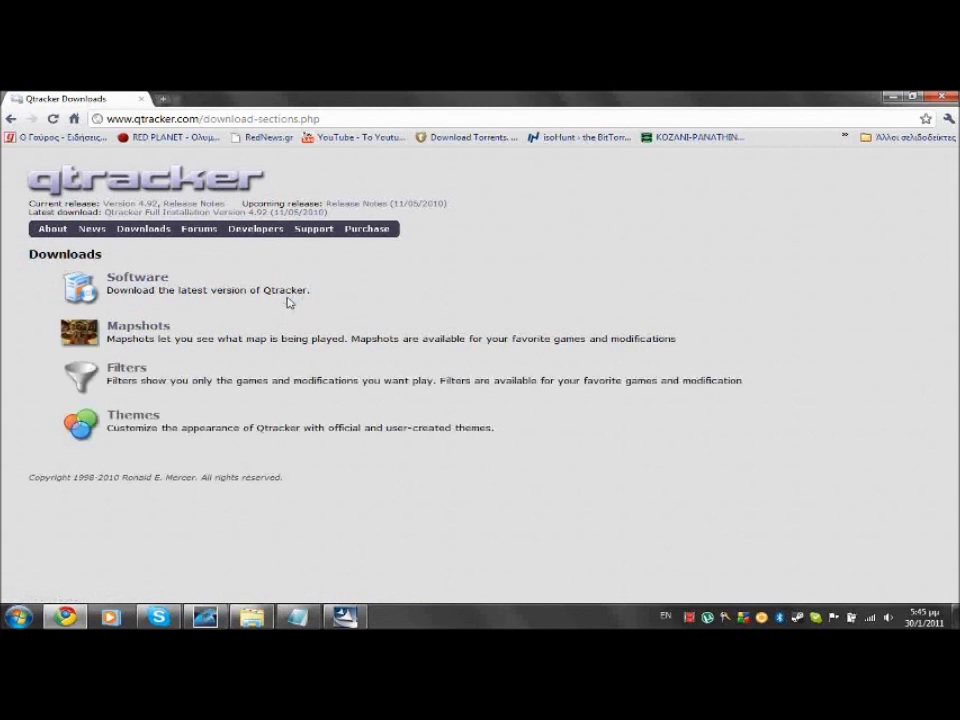
Download the Qtracker 4.92 Full Installation package from Software > Qtracker and keep it
click(160, 302)
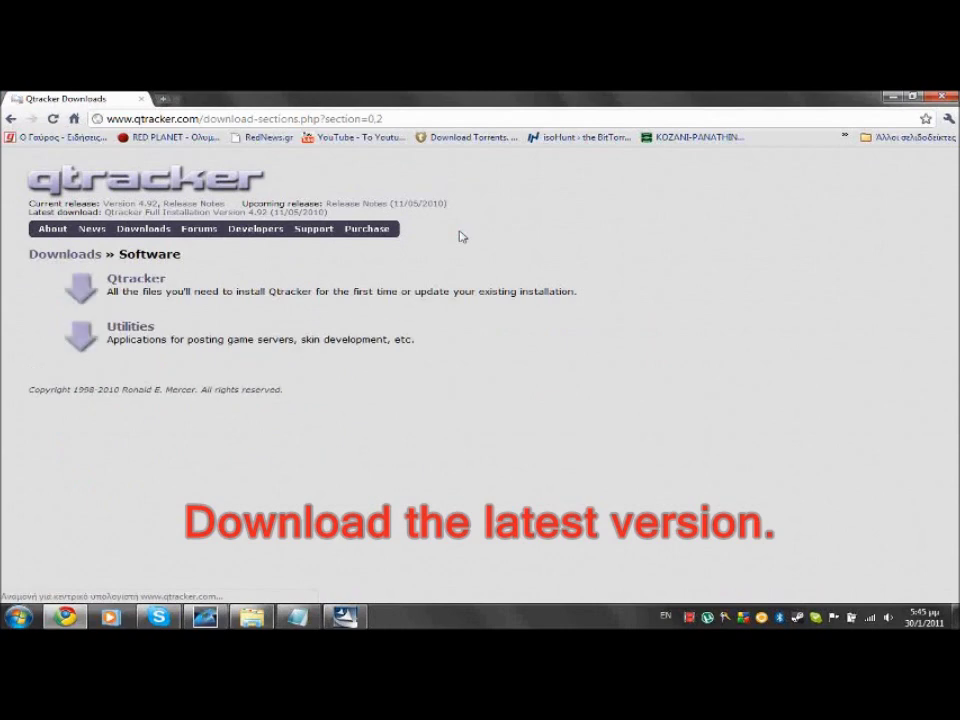
click(147, 310)
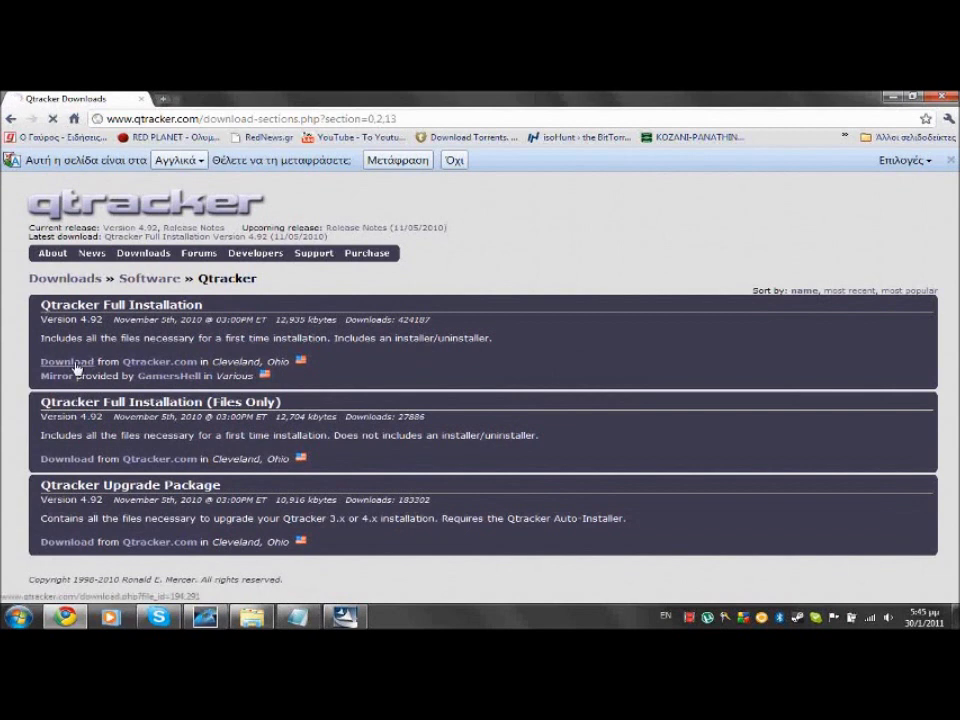
click(74, 364)
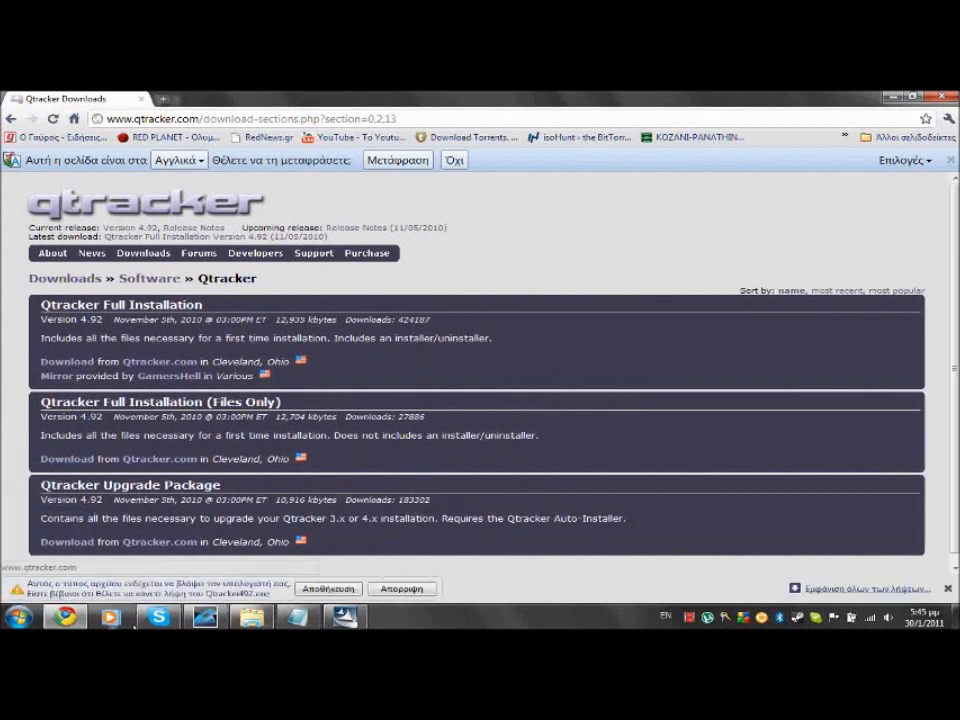
click(328, 589)
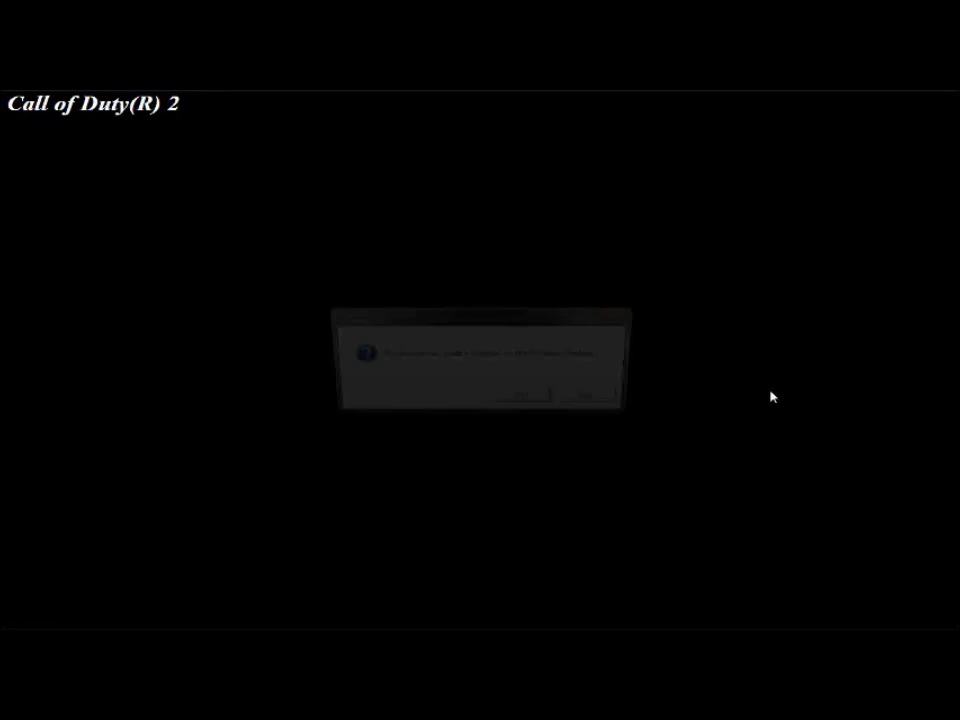
Install DirectX 9.0c to finish Call of Duty 2 setup, then run Qtracker492.exe
click(526, 399)
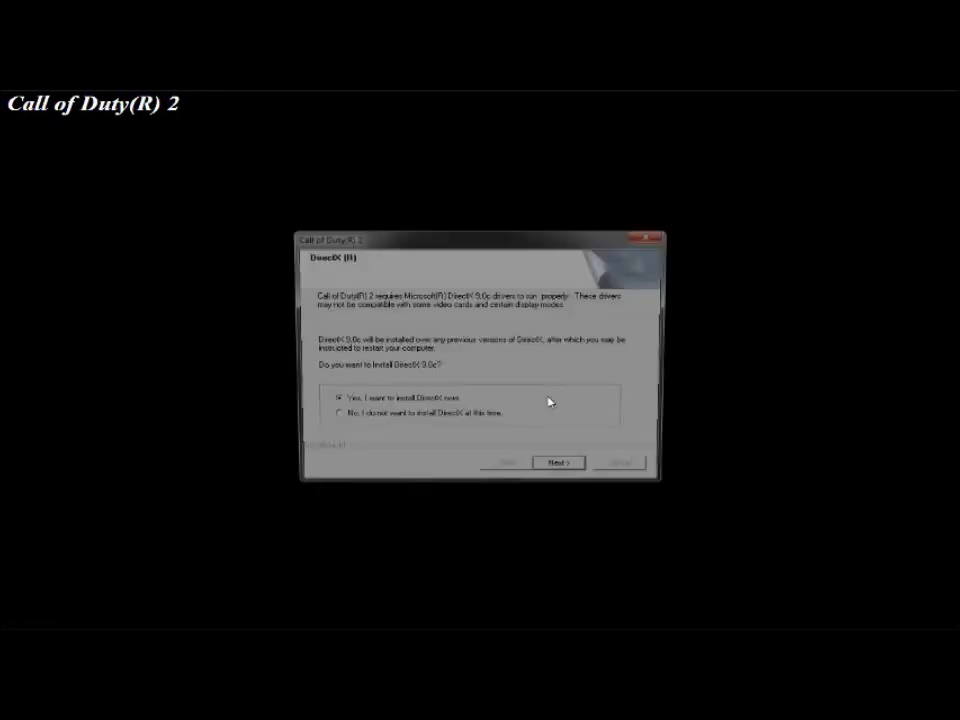
click(553, 470)
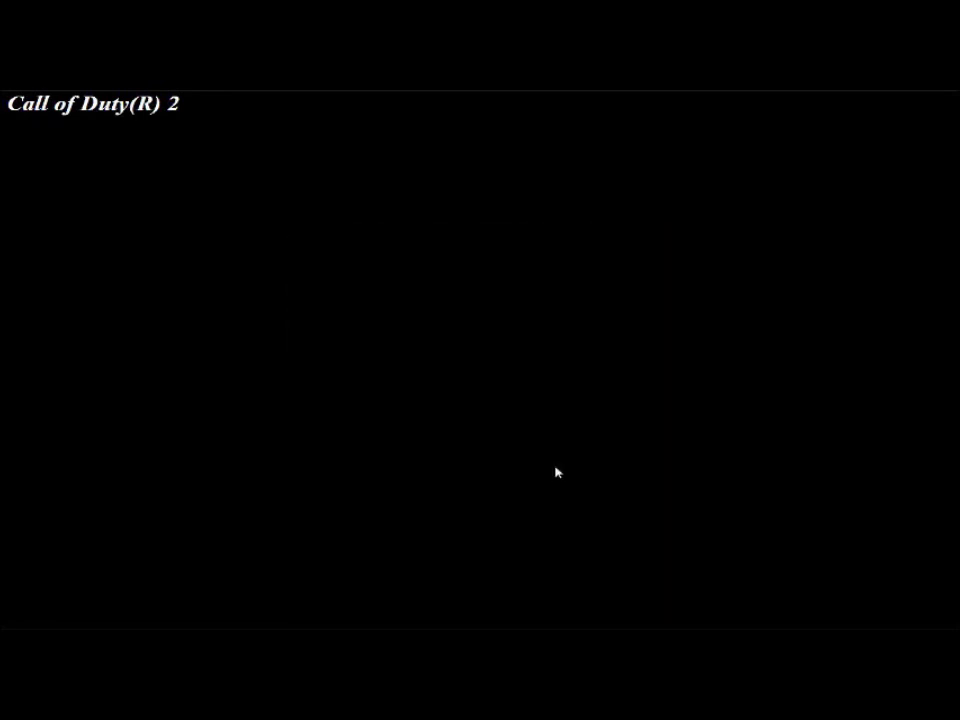
click(538, 478)
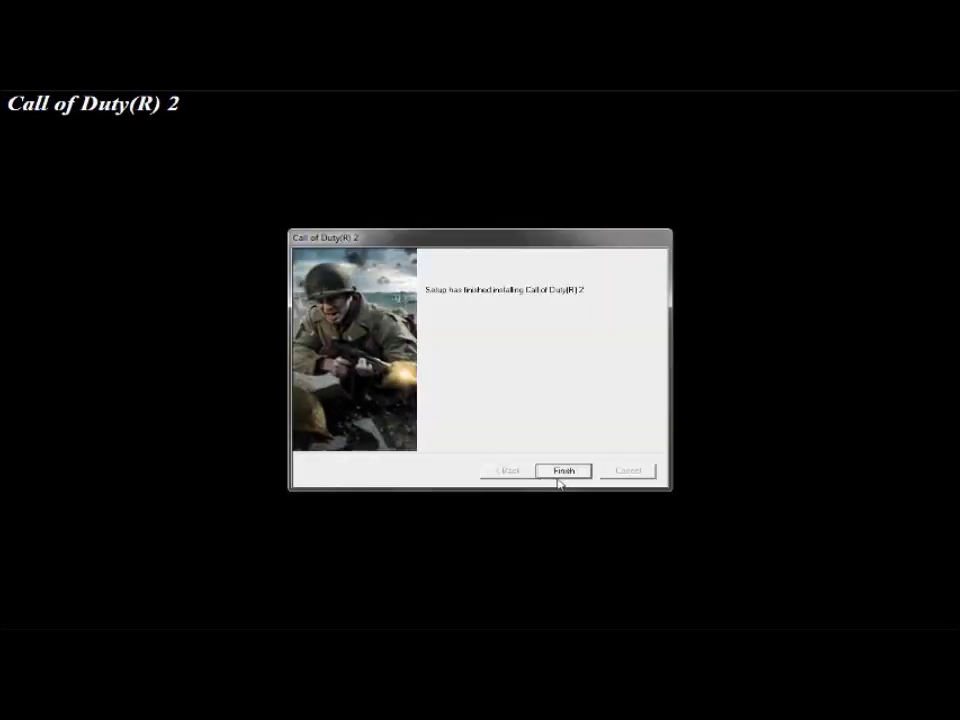
click(559, 481)
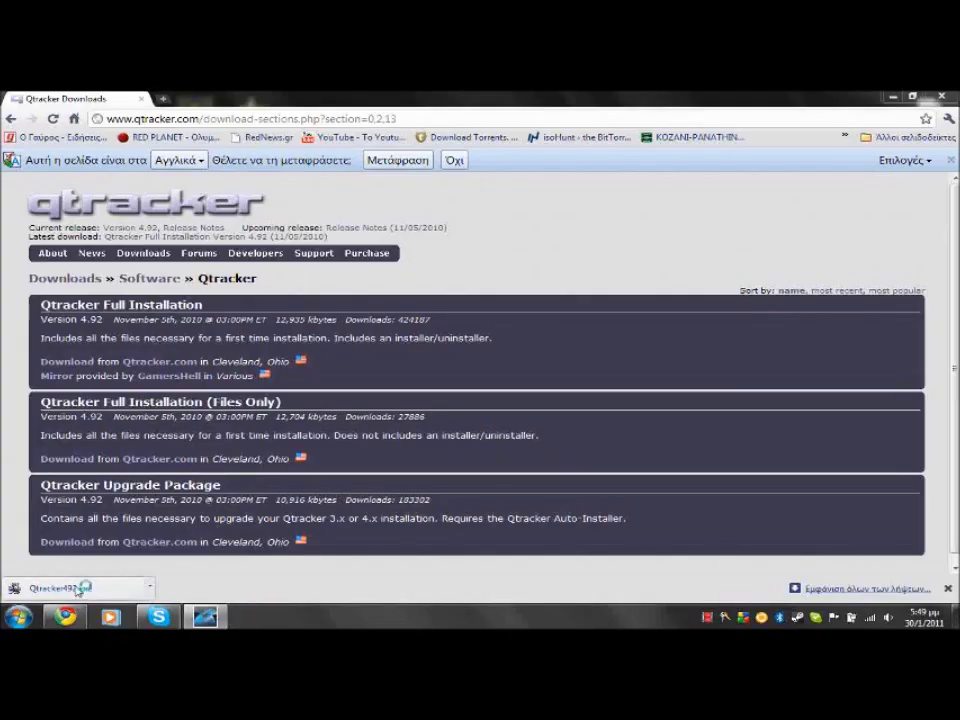
click(70, 588)
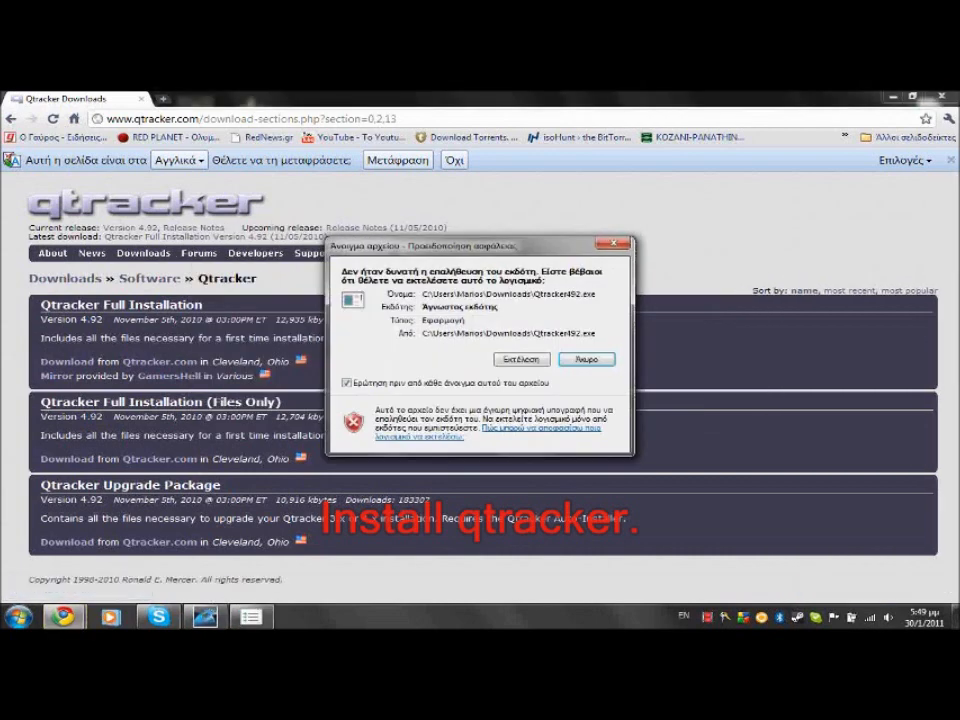
Allow the unverified Qtracker installer to run and dismiss the compatibility assistant
click(503, 360)
right_click(250, 617)
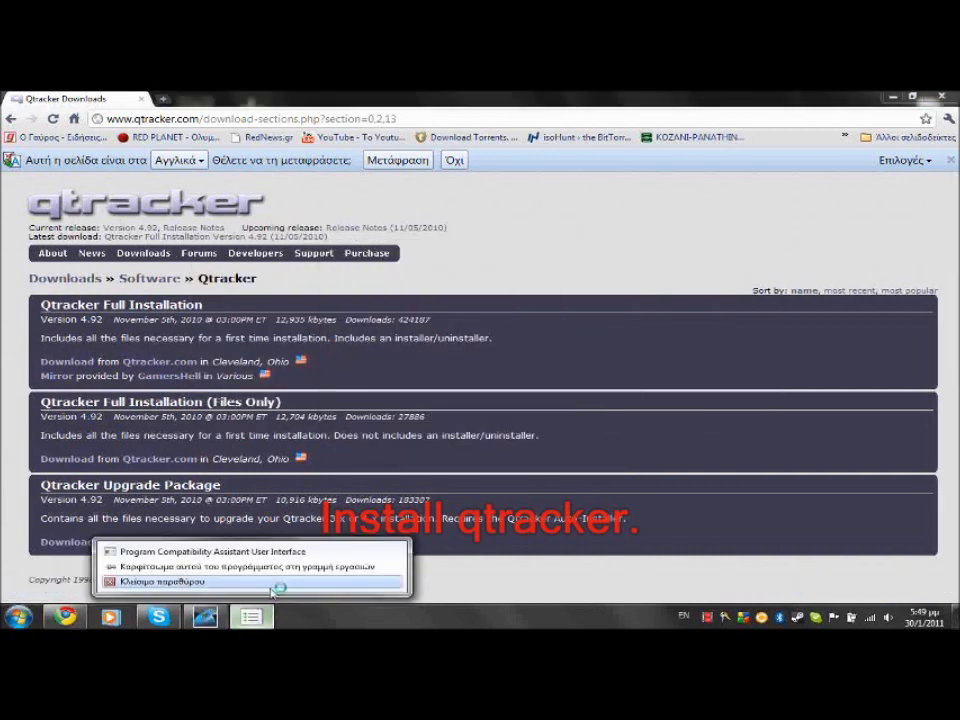
click(279, 583)
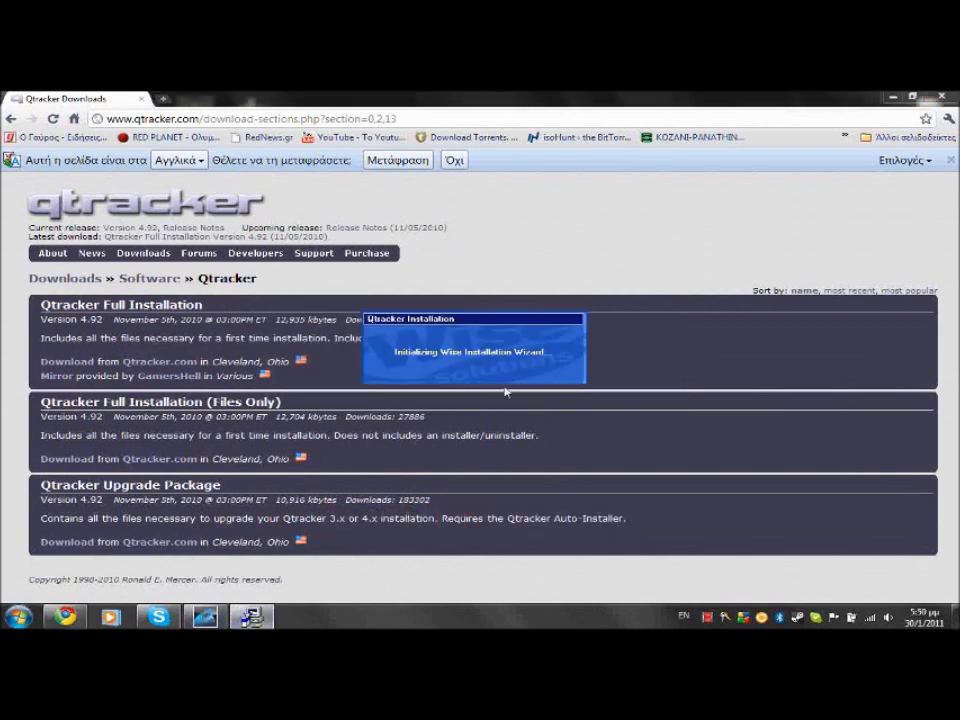
Install Qtracker to the default location with a desktop shortcut and no Trillian plug-in
click(558, 461)
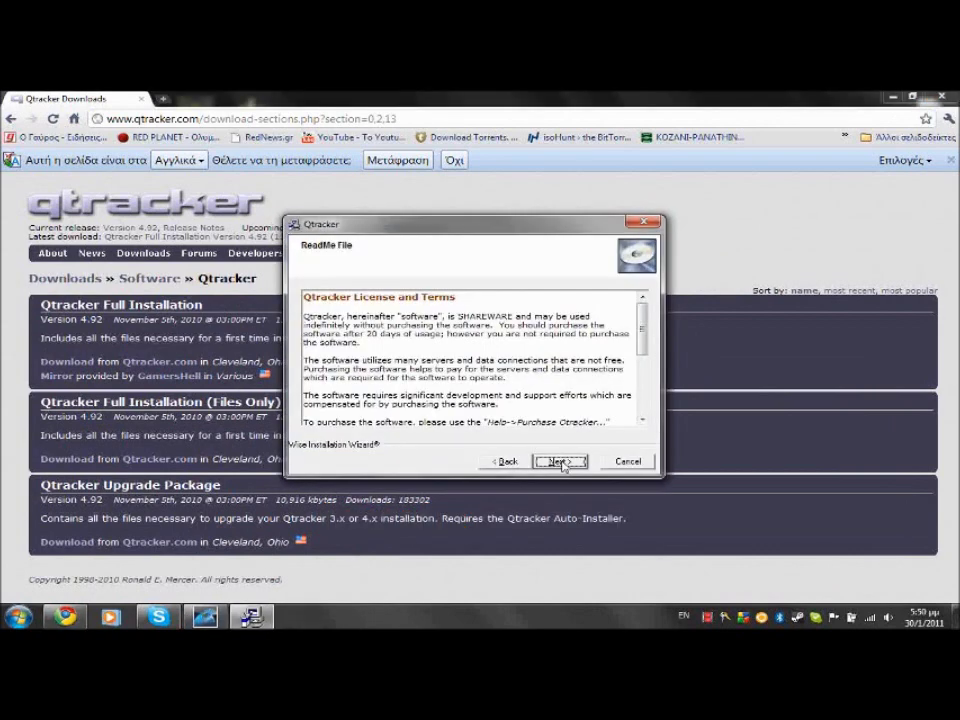
click(558, 462)
click(563, 465)
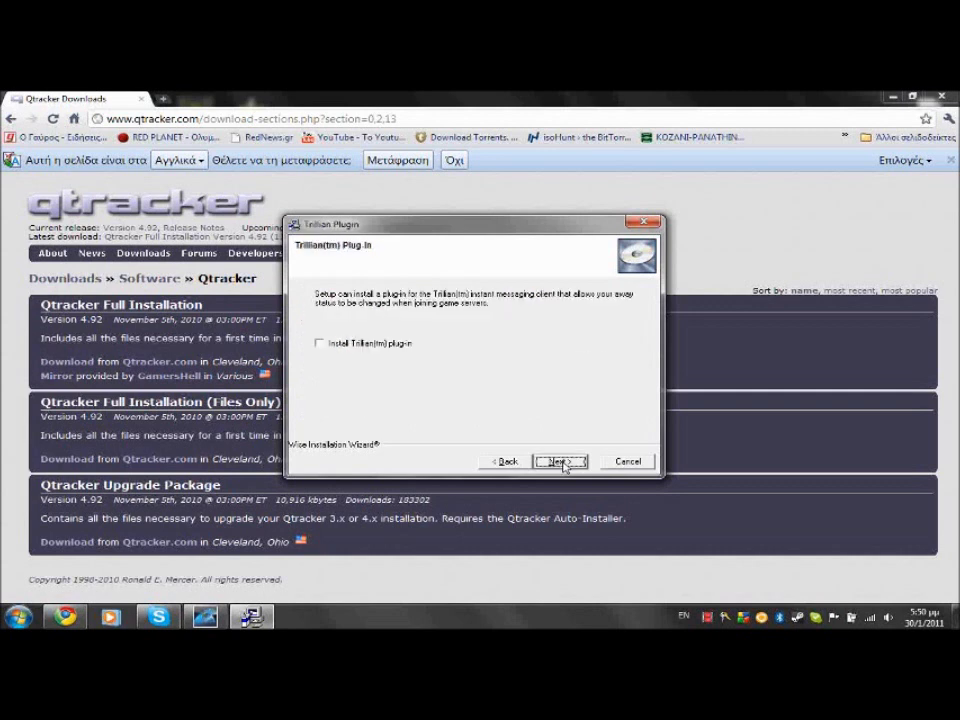
click(562, 463)
click(377, 345)
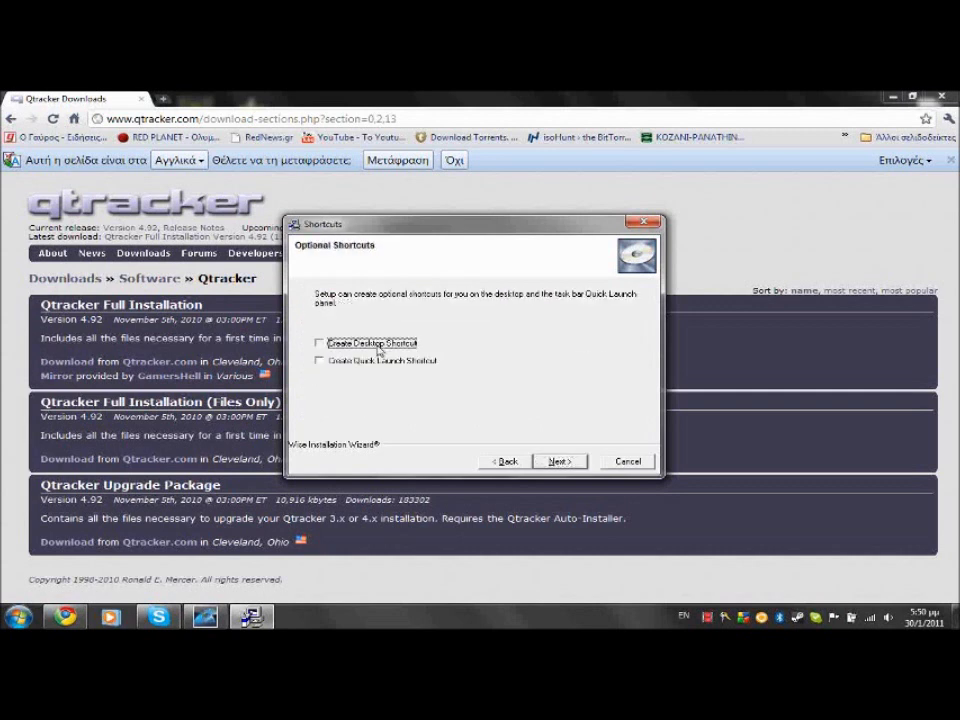
click(556, 462)
click(558, 462)
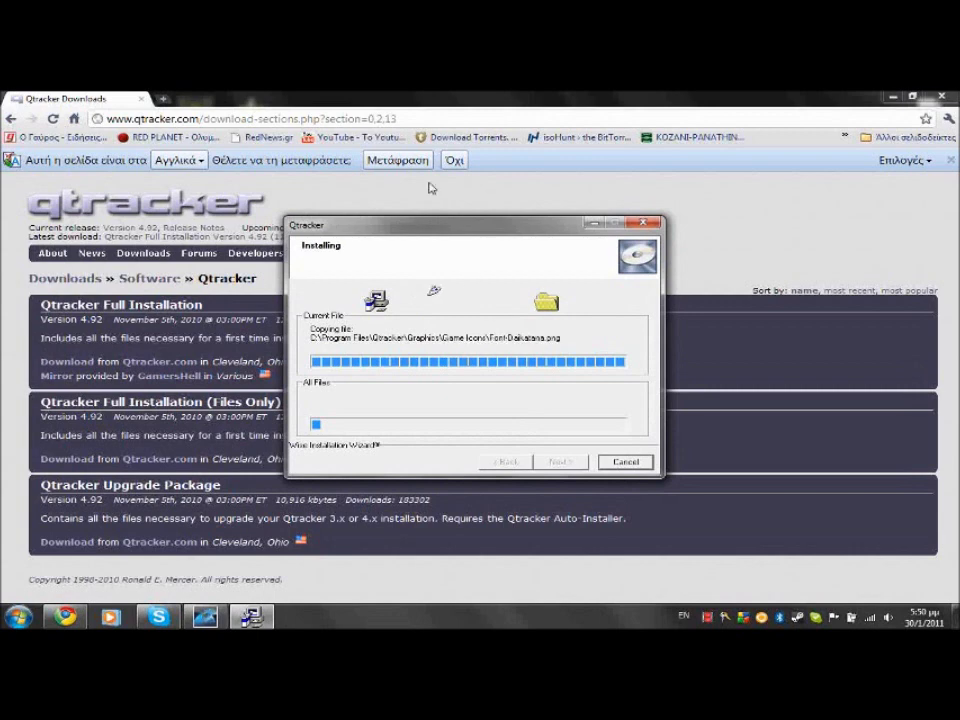
click(403, 118)
text(www.)
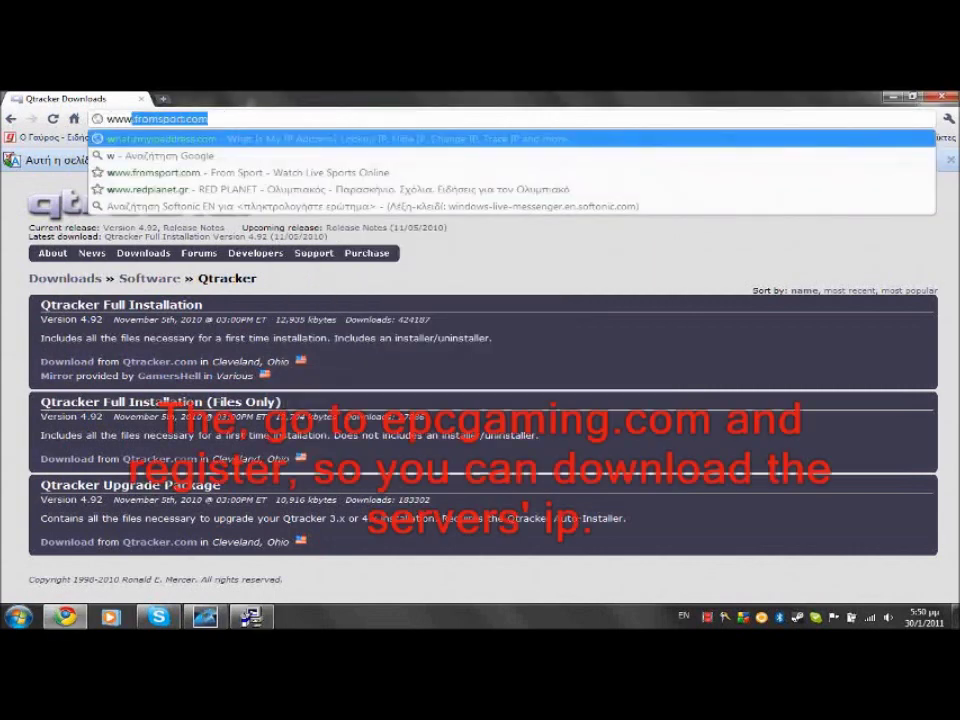
text(epcgaming.com)
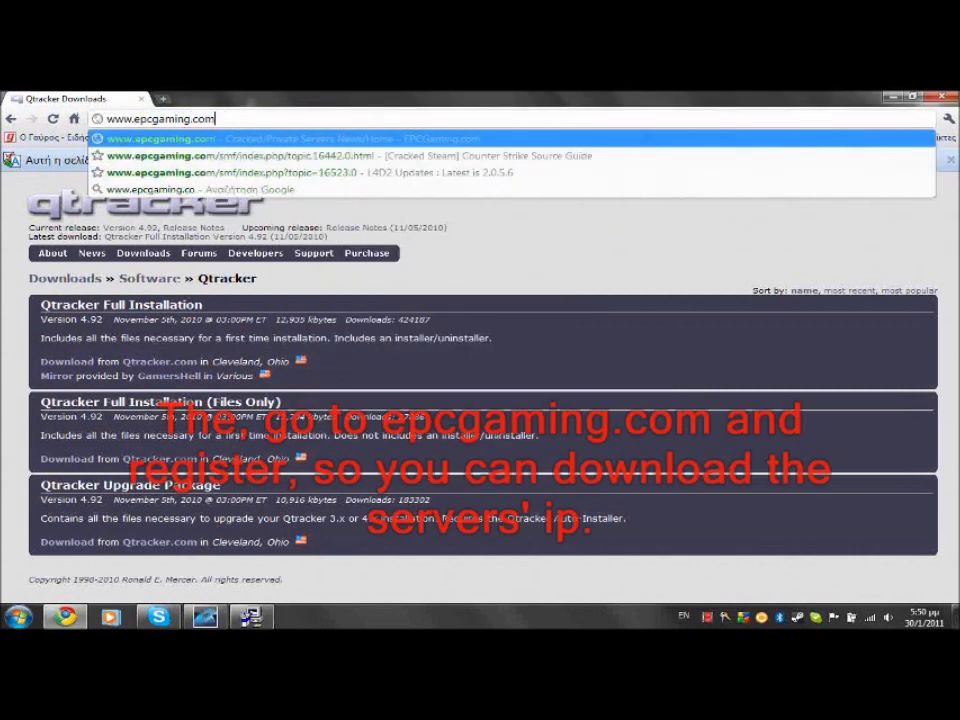
key(Return)
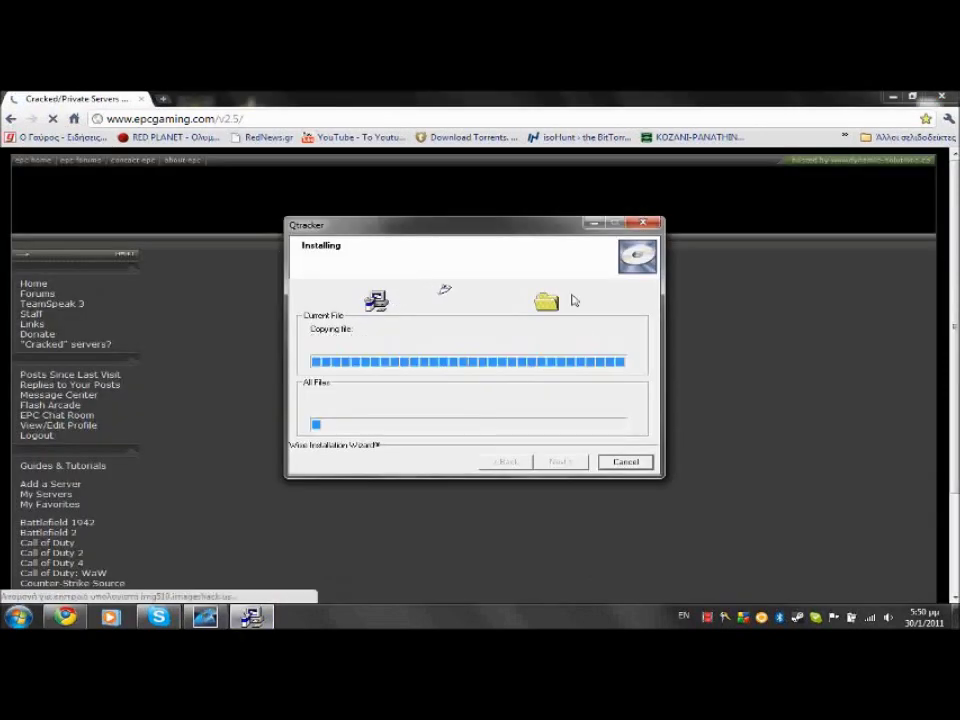
click(233, 317)
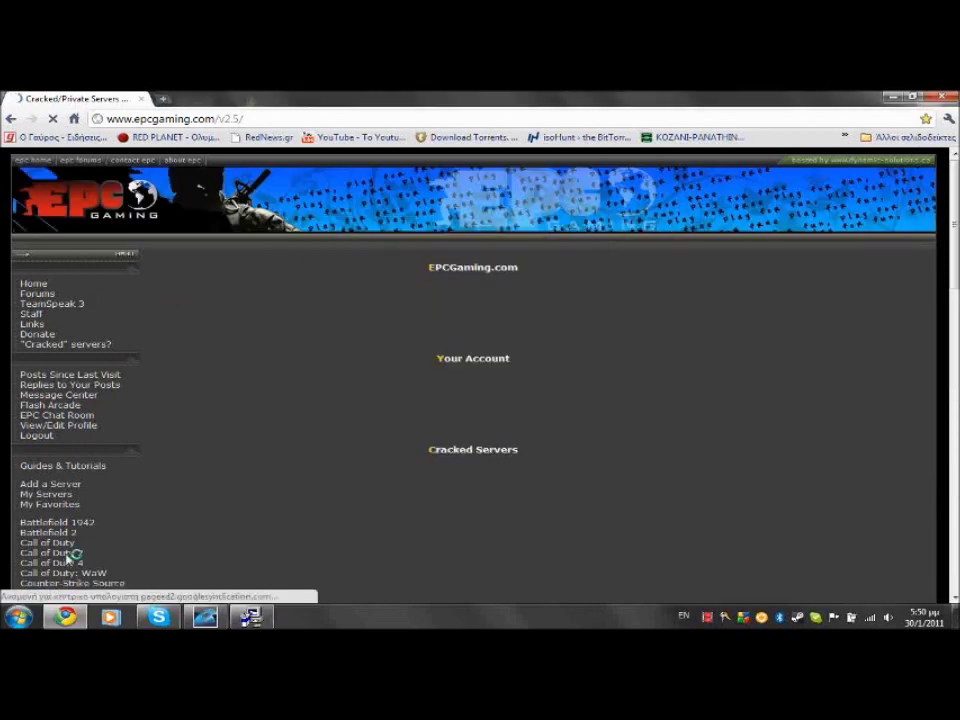
click(66, 554)
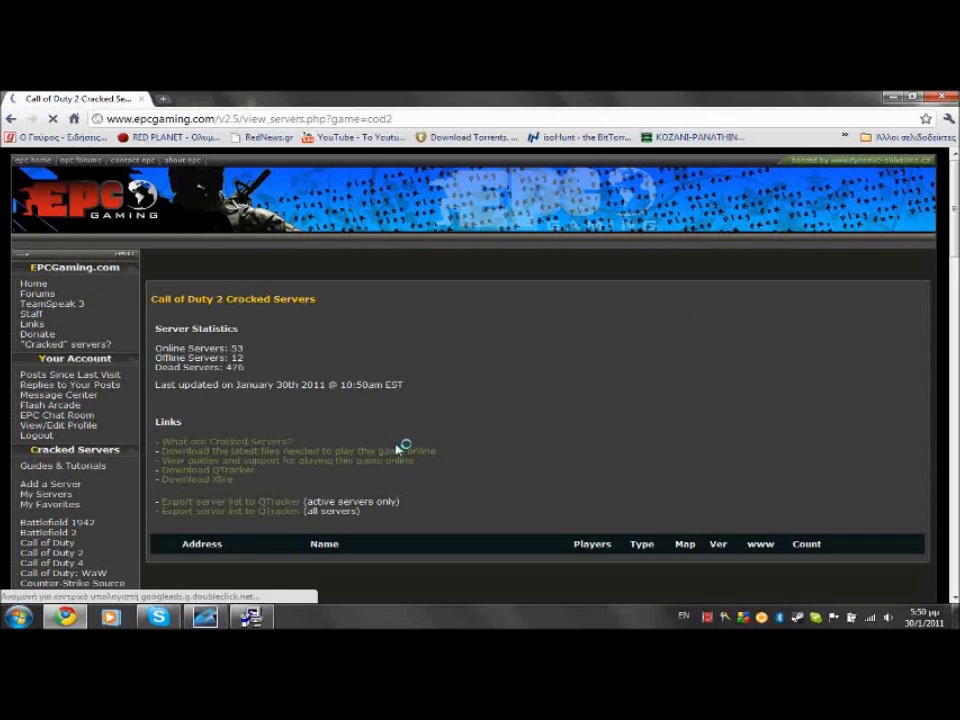
Show the downloaded call_of_duty_2_qtkr_servers.txt in its Downloads folder
scroll(403, 450, down, 3)
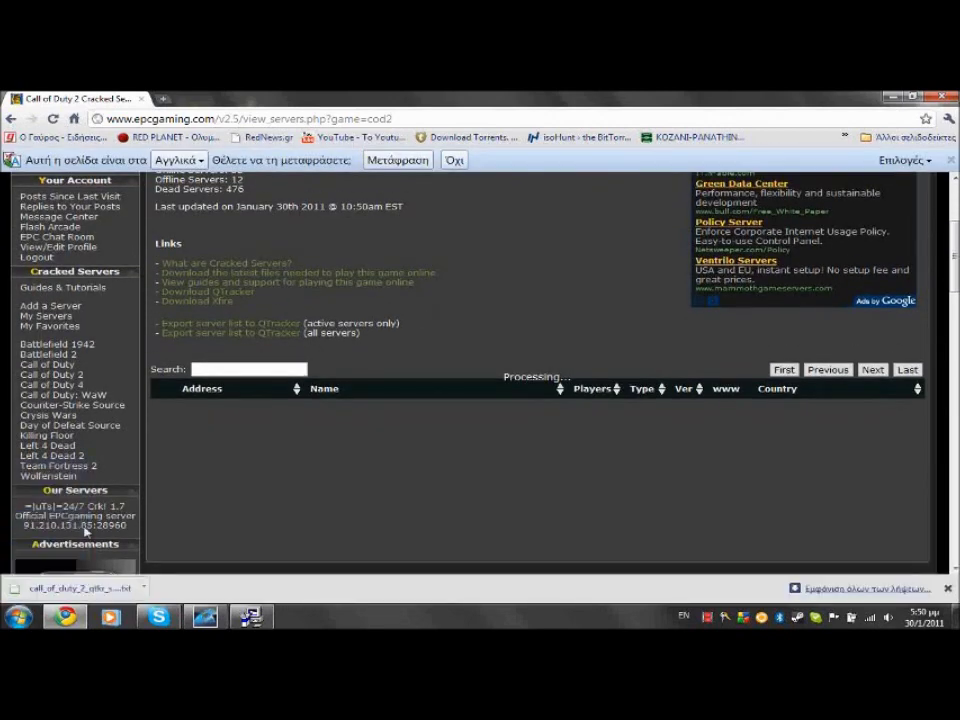
click(153, 590)
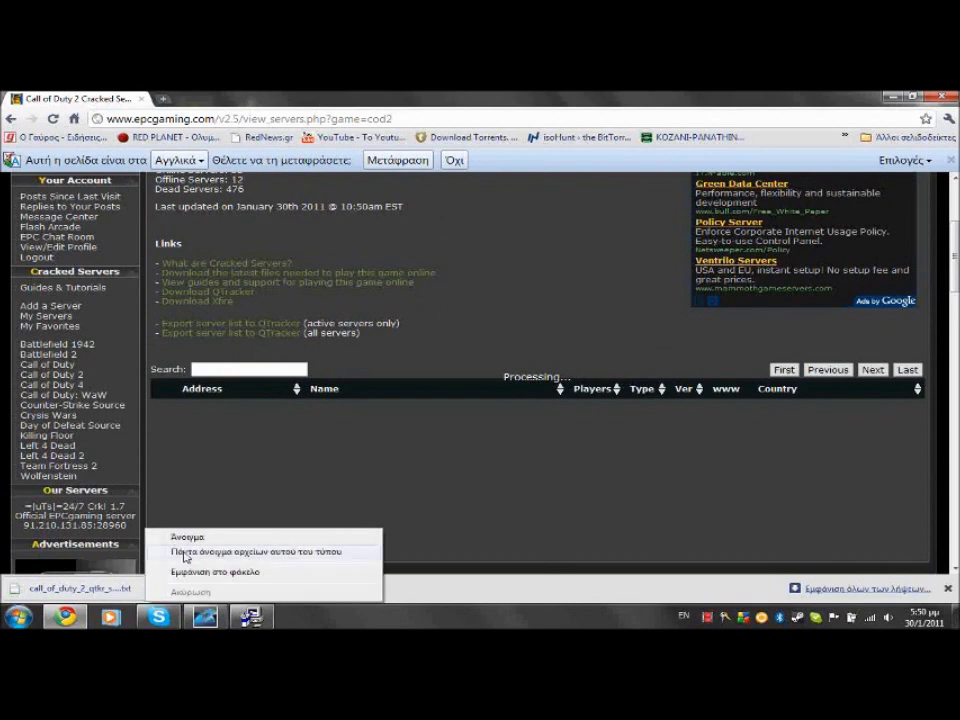
click(193, 576)
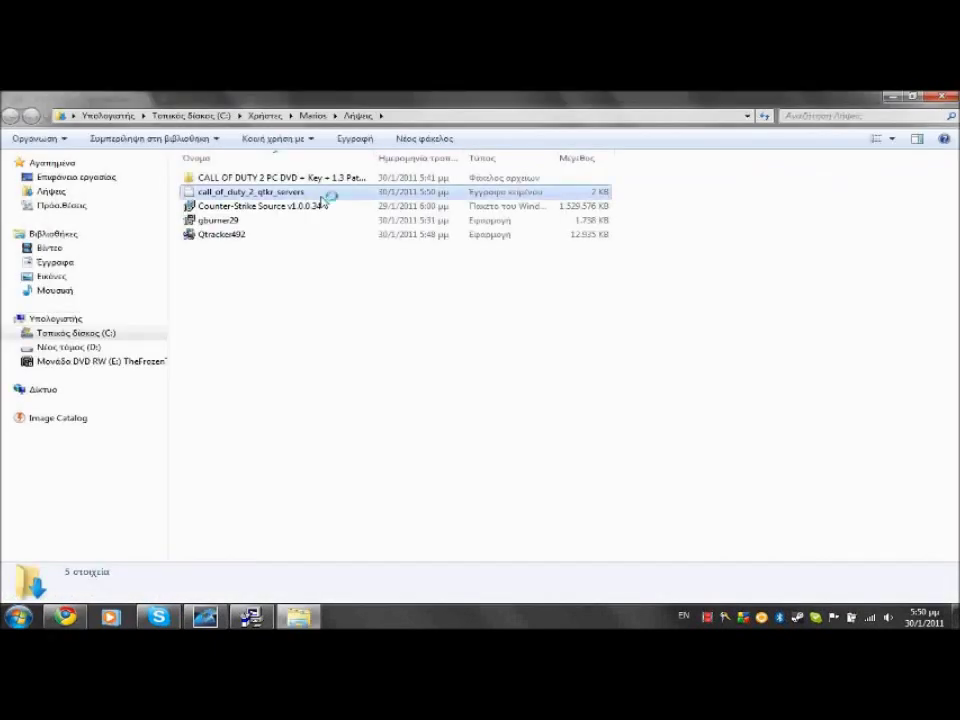
Minimize Chrome, drag call_of_duty_2_qtkr_servers from Downloads to the desktop, then close Explorer
click(326, 193)
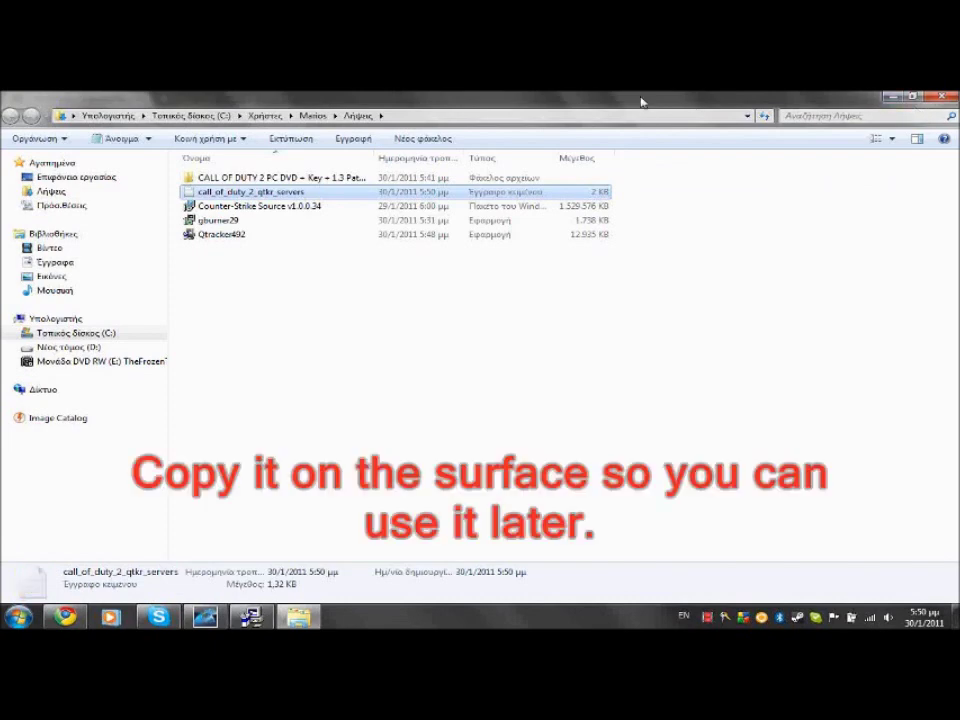
double_click(642, 104)
click(902, 101)
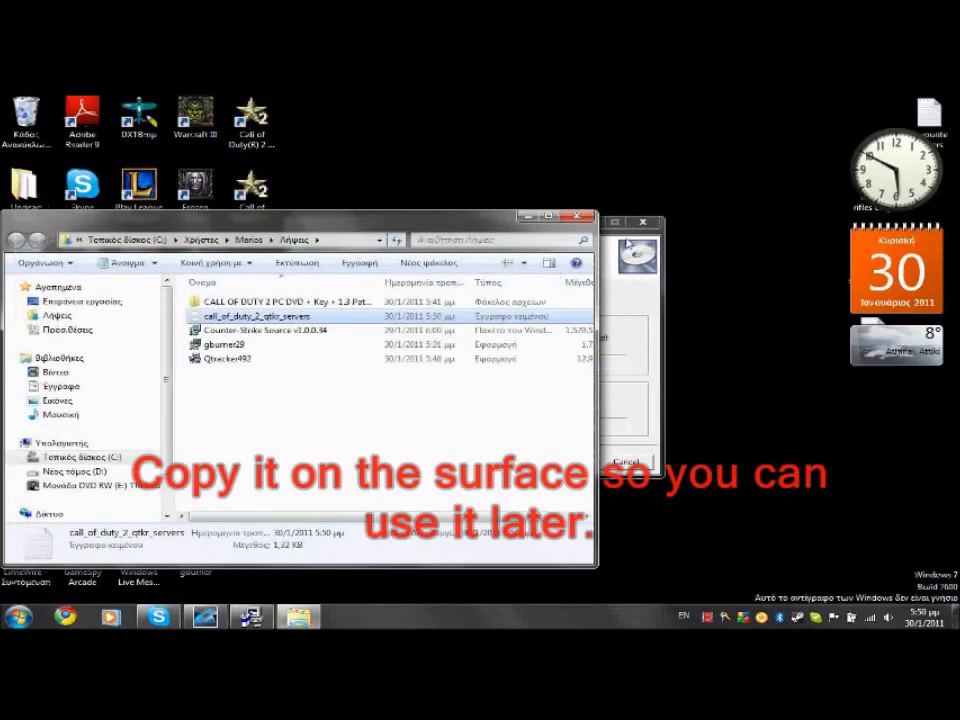
drag(350, 322, 420, 135)
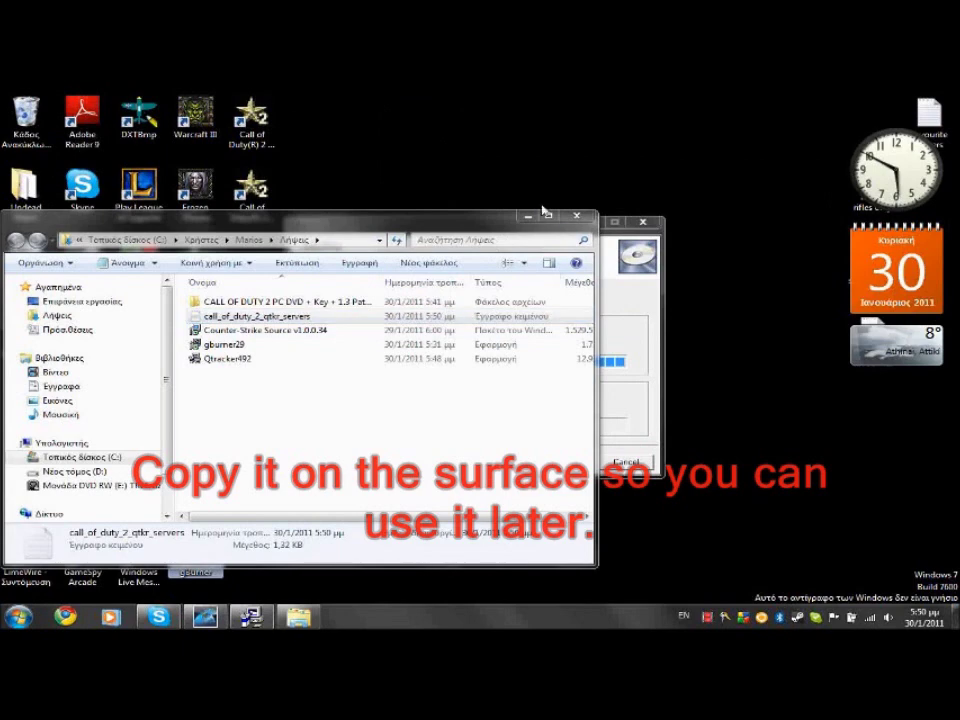
click(575, 219)
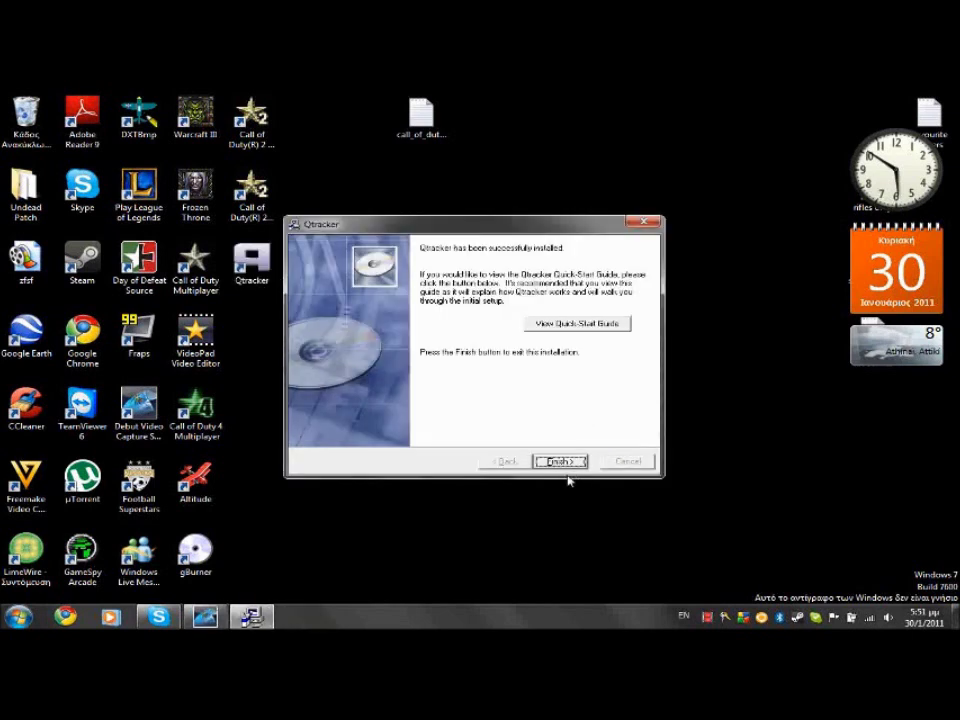
Finish Qtracker Setup, launch Qtracker from the desktop, and dismiss its Tips window
click(561, 462)
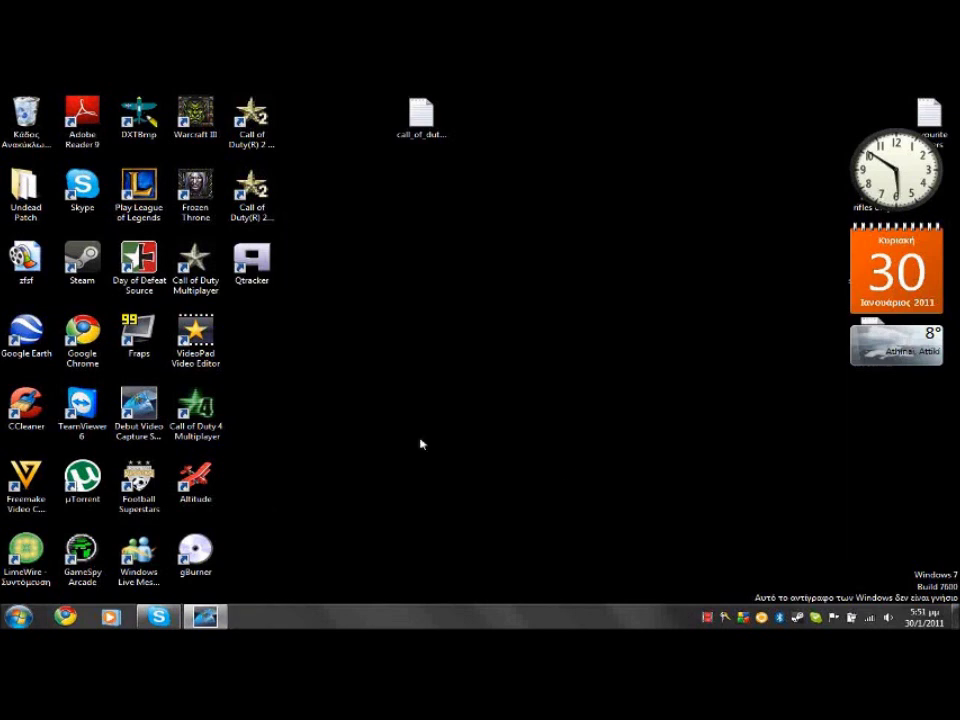
double_click(250, 272)
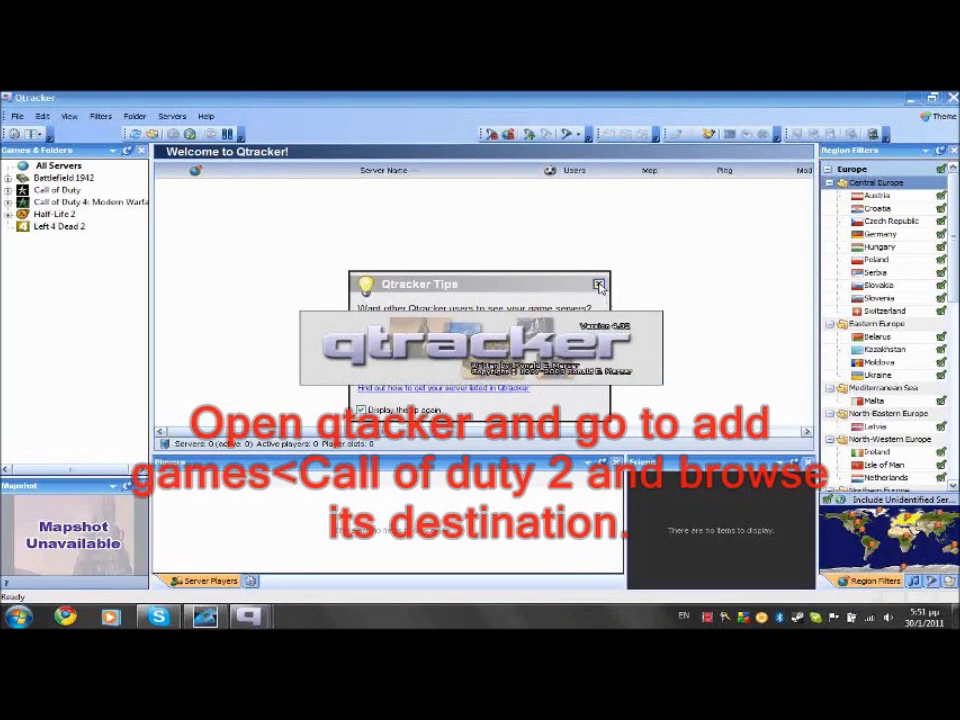
click(599, 286)
Add Call of Duty 2 to Qtracker's installed games via Add Games
click(58, 190)
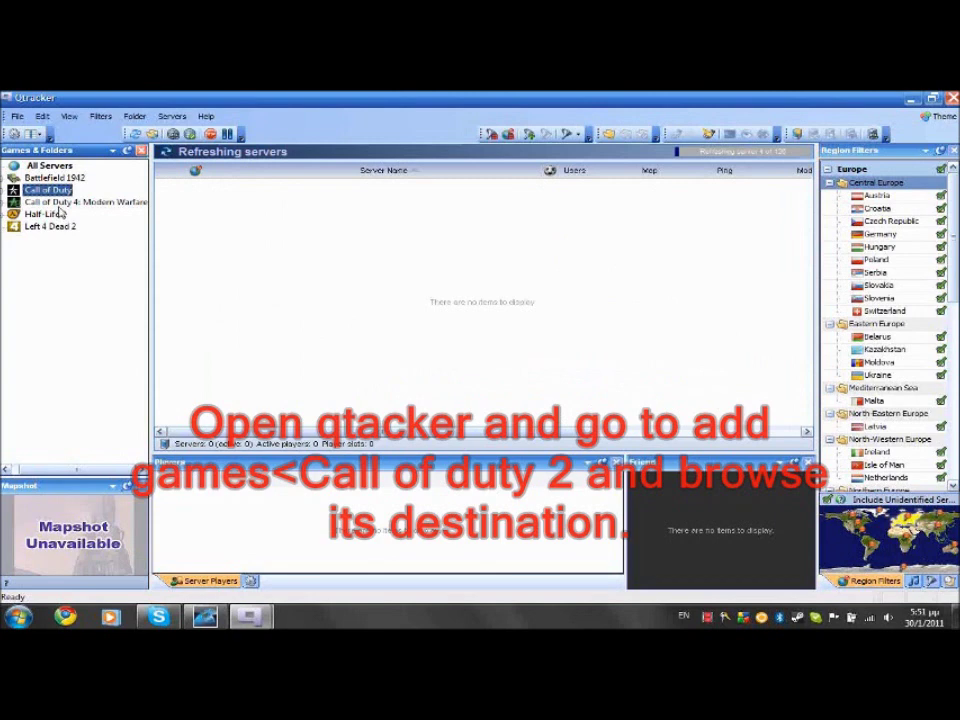
right_click(77, 267)
click(117, 352)
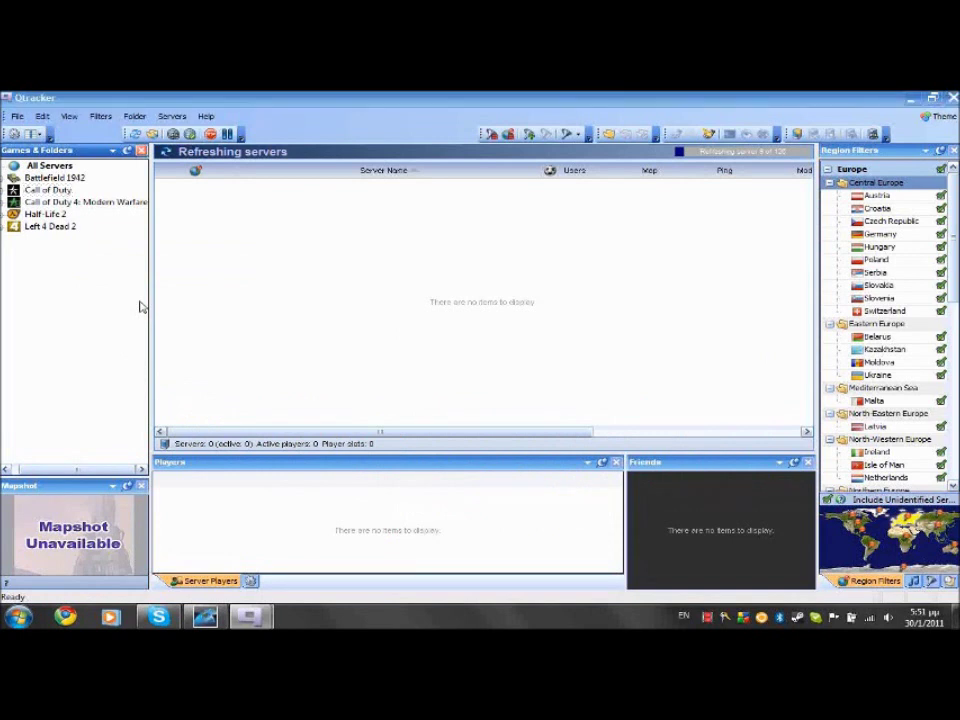
click(465, 346)
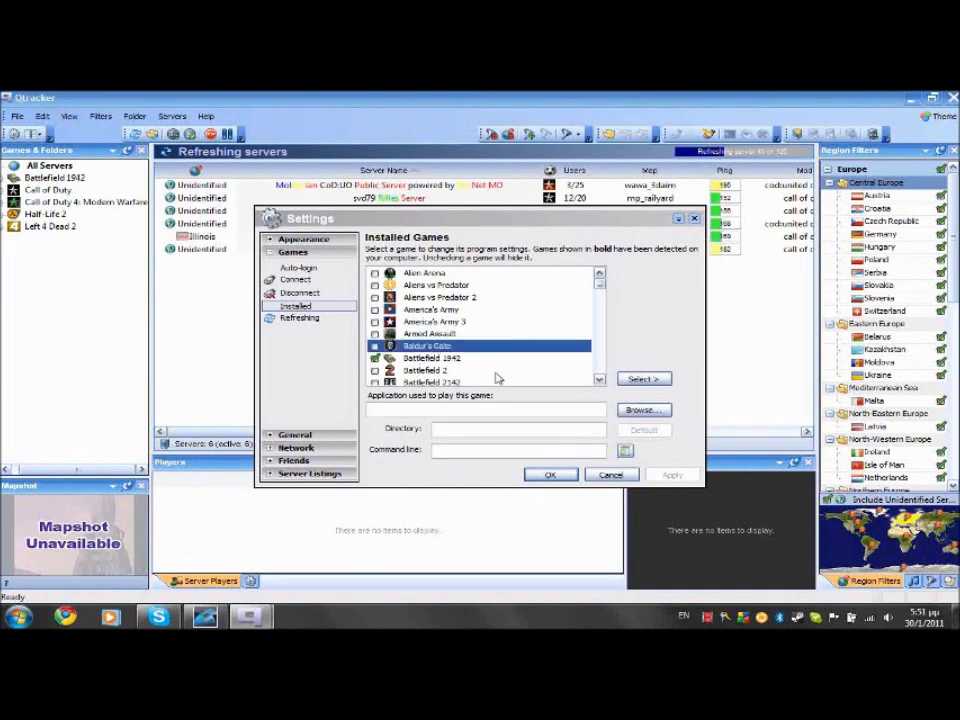
scroll(497, 378, down, 1)
click(497, 378)
scroll(390, 355, down, 1)
click(376, 347)
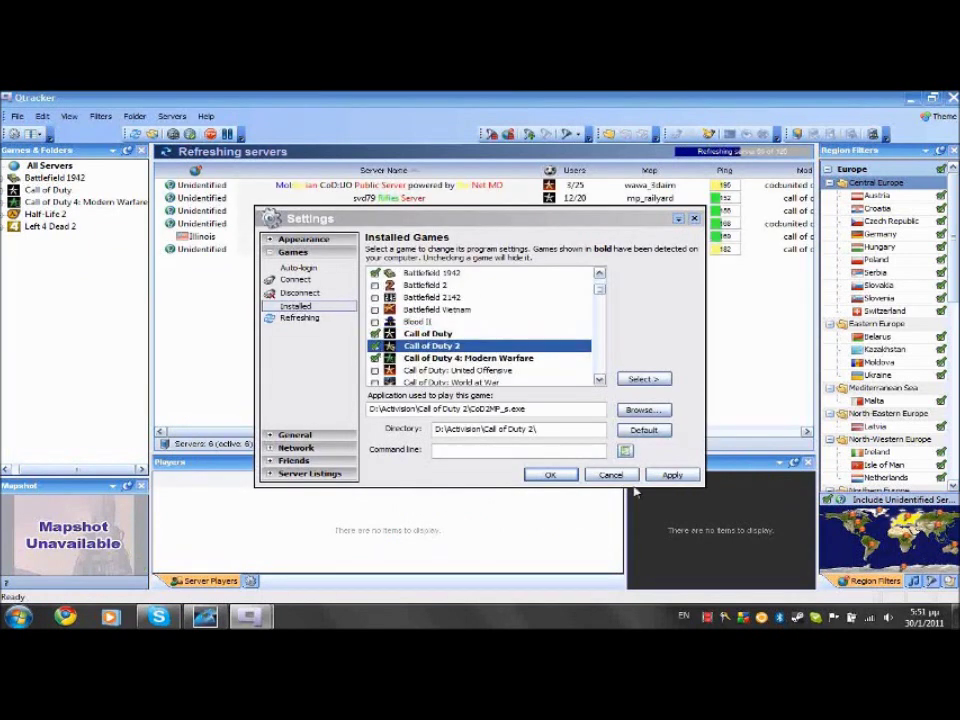
click(553, 475)
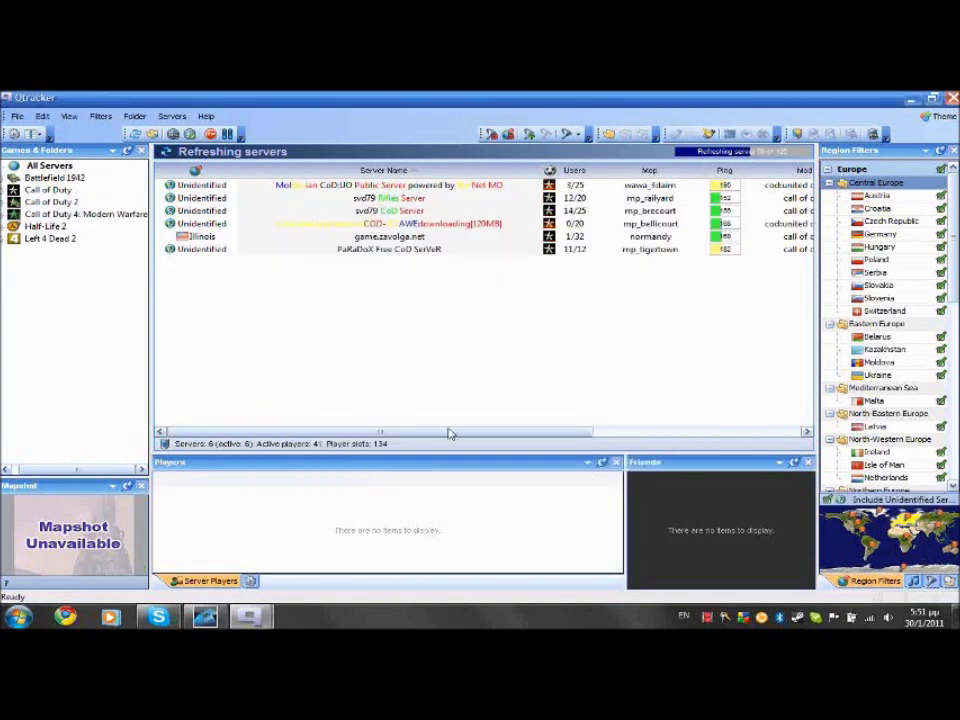
Create a folder named Servers under Call of Duty 2 in Qtracker
right_click(66, 203)
mouse_move(210, 208)
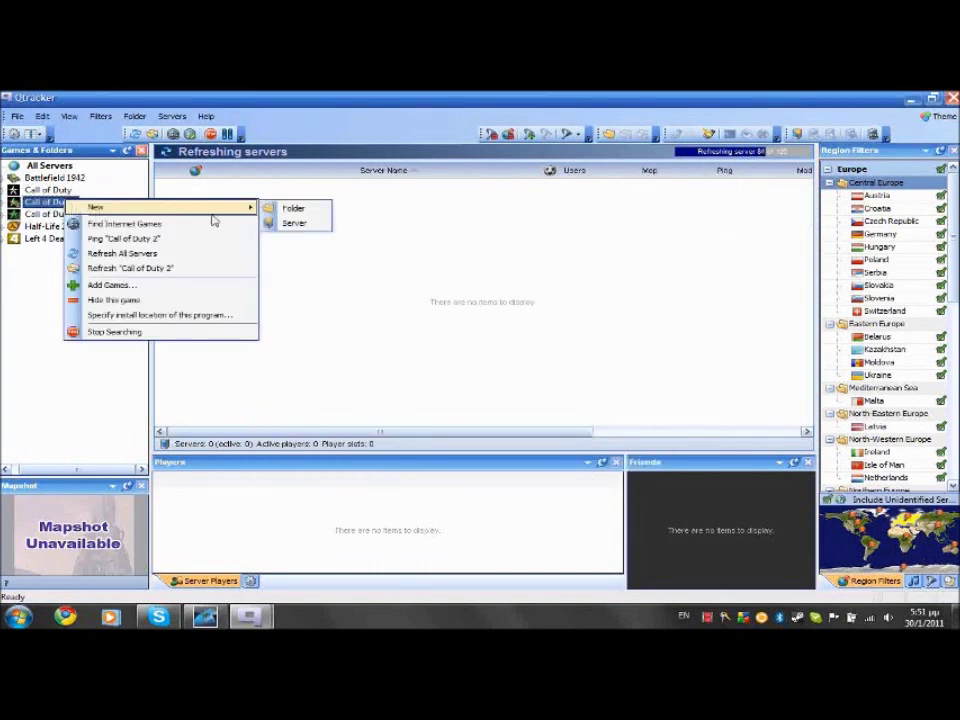
click(287, 207)
text(Servers)
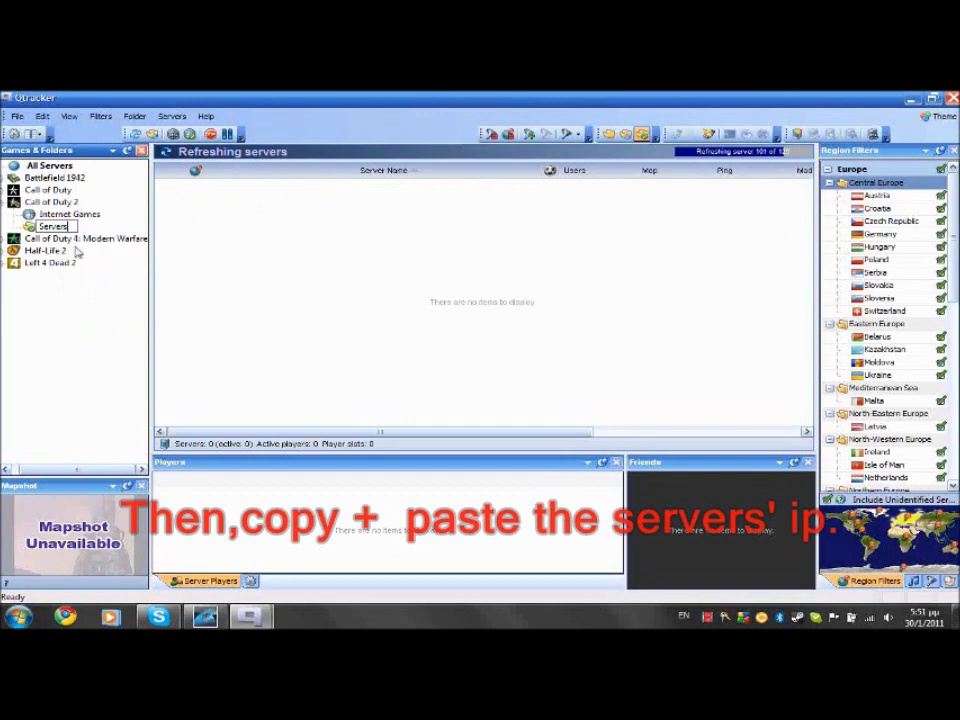
key(Return)
right_click(289, 221)
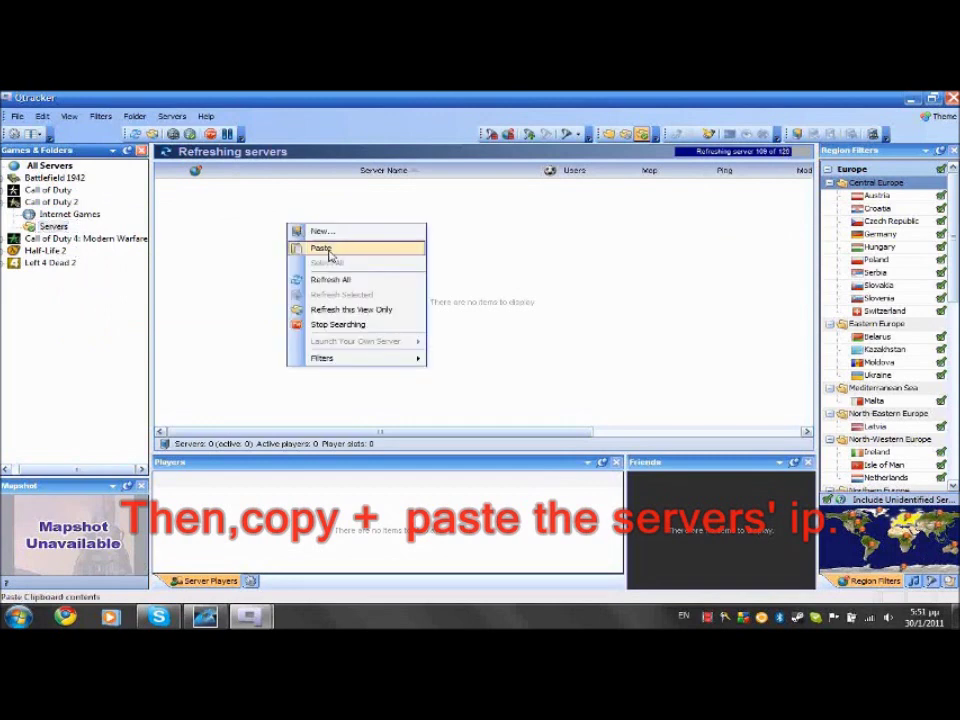
click(322, 247)
Copy the server IPs from the desktop text file and paste them into Servers
click(912, 99)
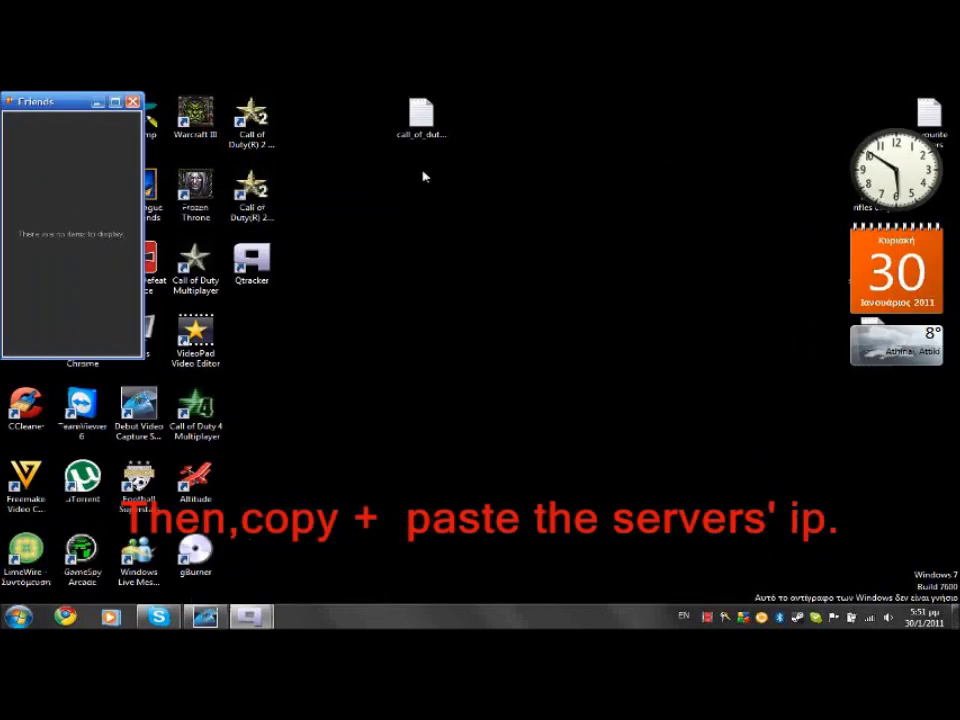
double_click(421, 125)
scroll(418, 338, down, 5)
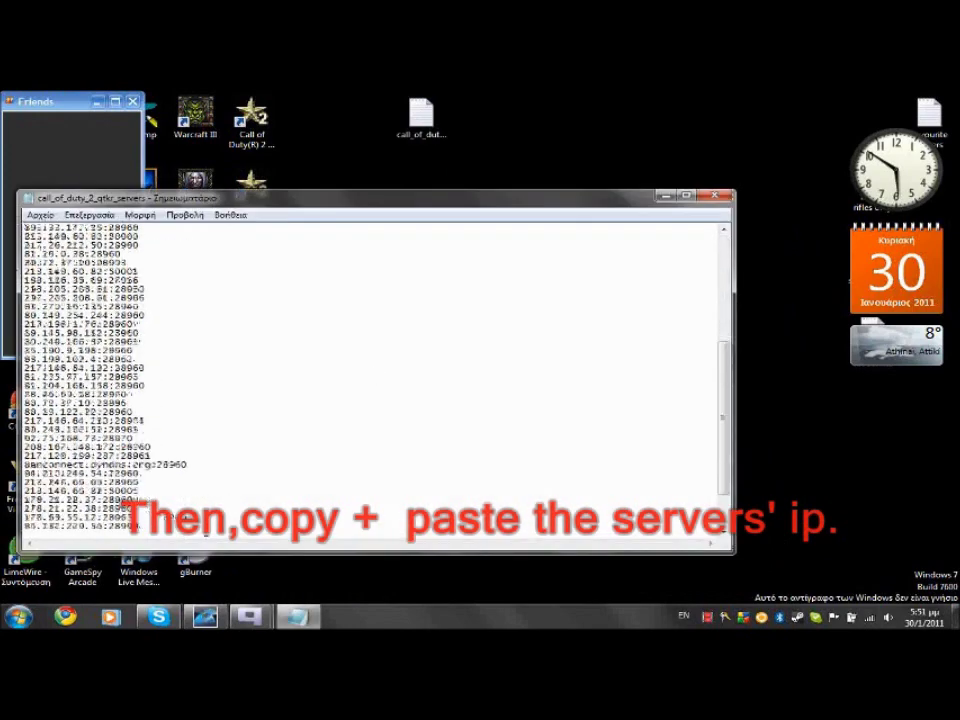
drag(24, 289, 22, 215)
click(714, 195)
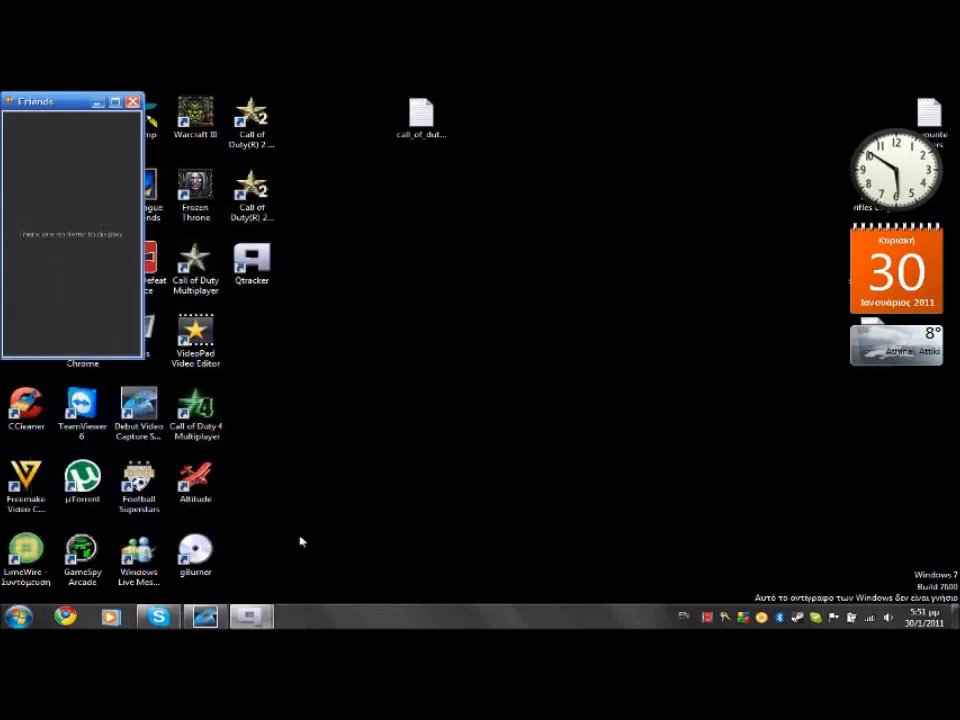
mouse_move(249, 615)
click(147, 549)
right_click(368, 231)
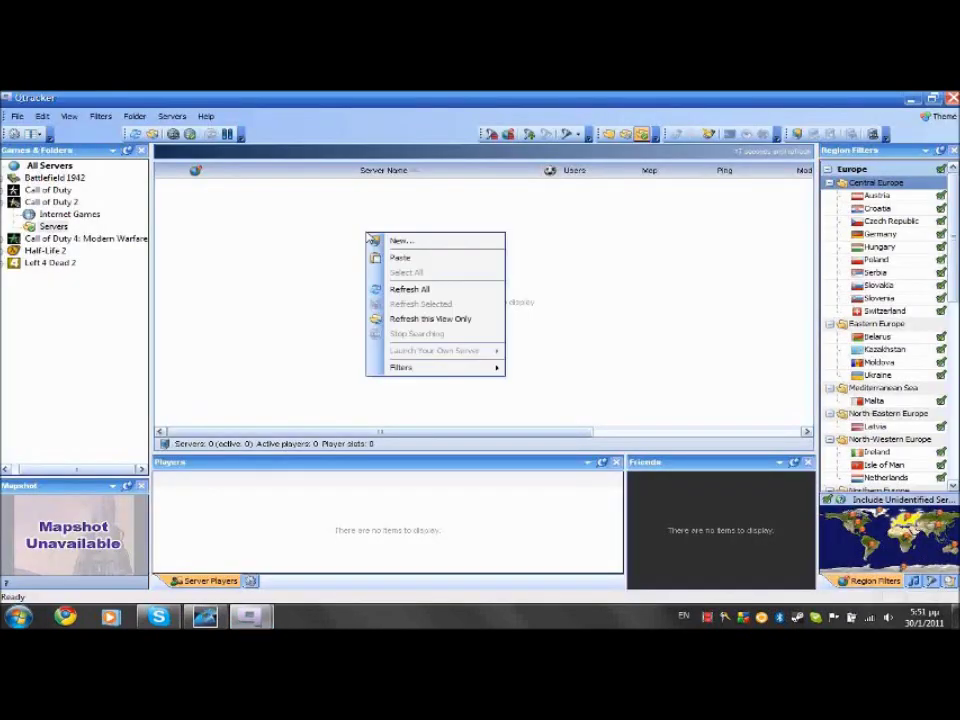
click(403, 264)
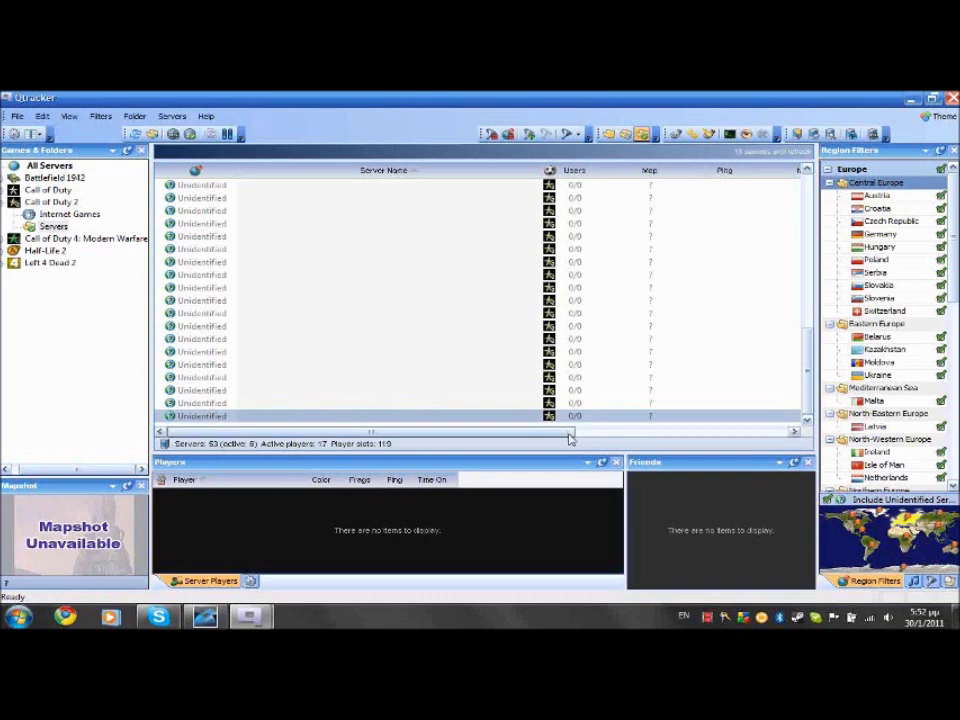
Select a block of servers in the list and delete them after confirming
click(755, 432)
click(755, 432)
drag(744, 433, 710, 432)
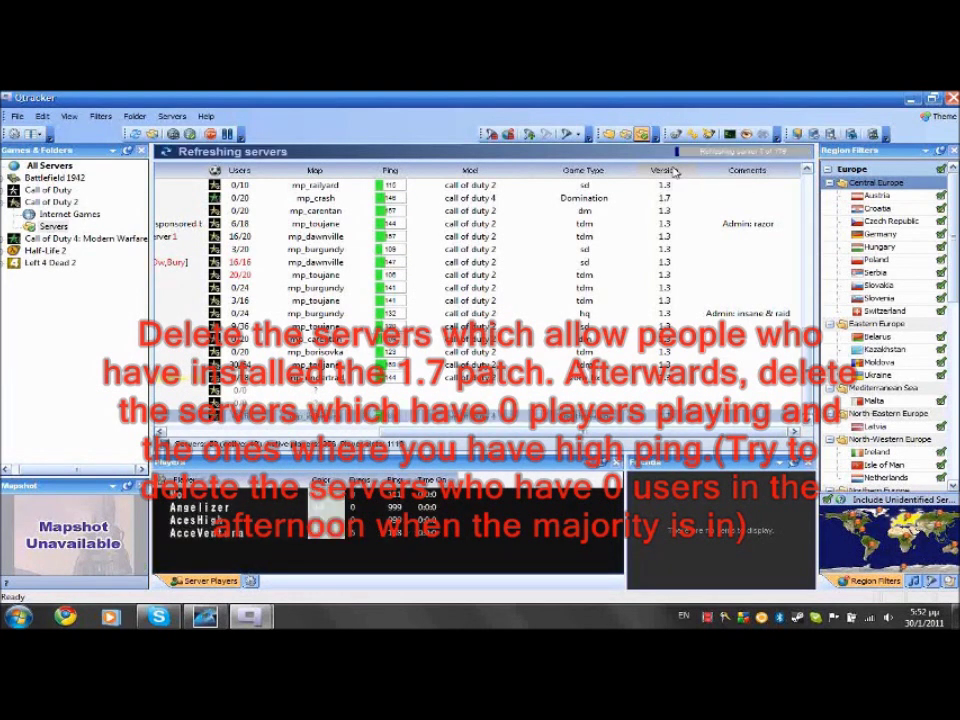
right_click(660, 250)
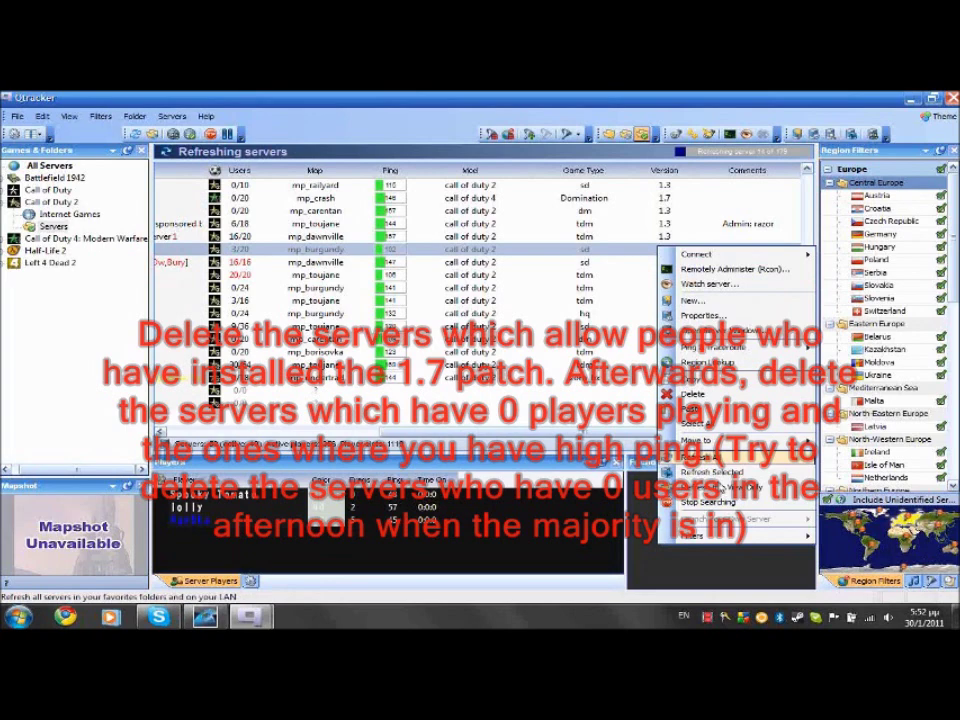
click(693, 408)
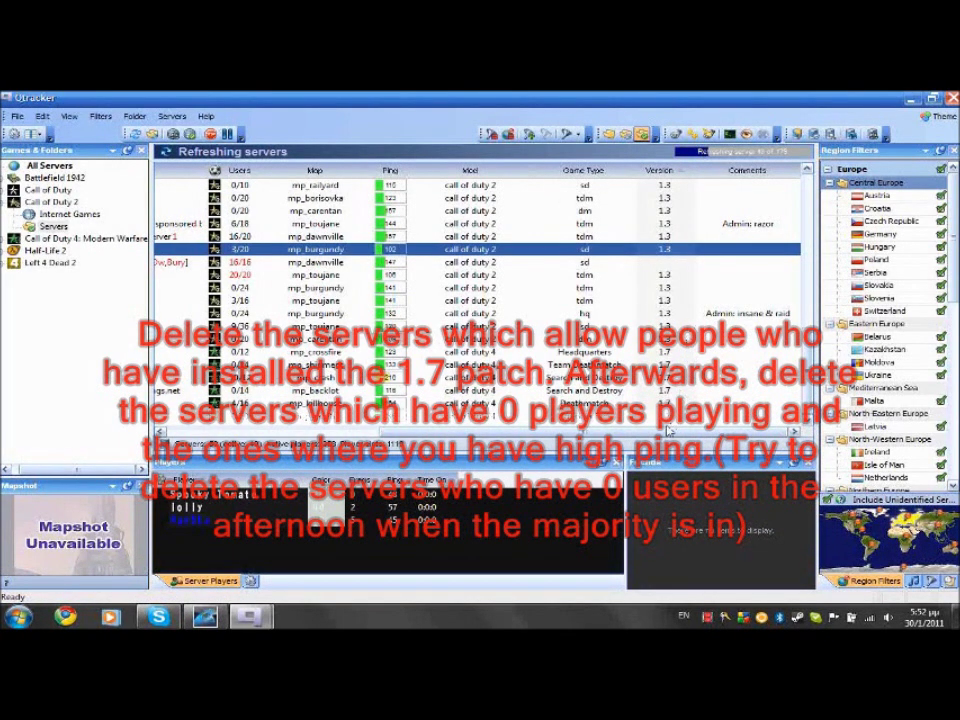
right_click(608, 388)
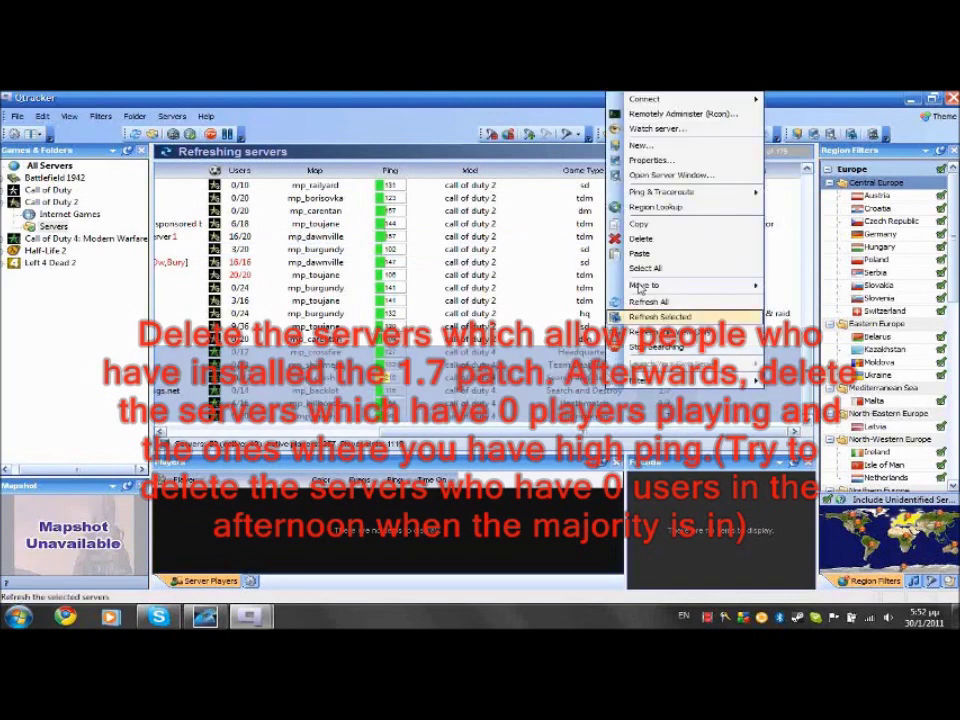
click(640, 238)
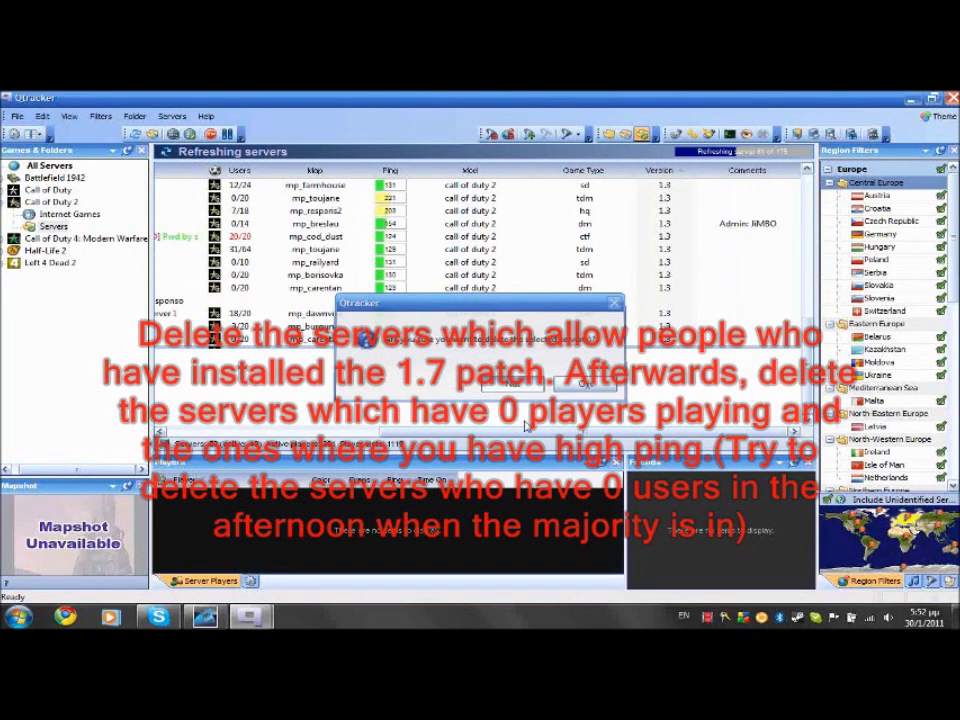
click(512, 384)
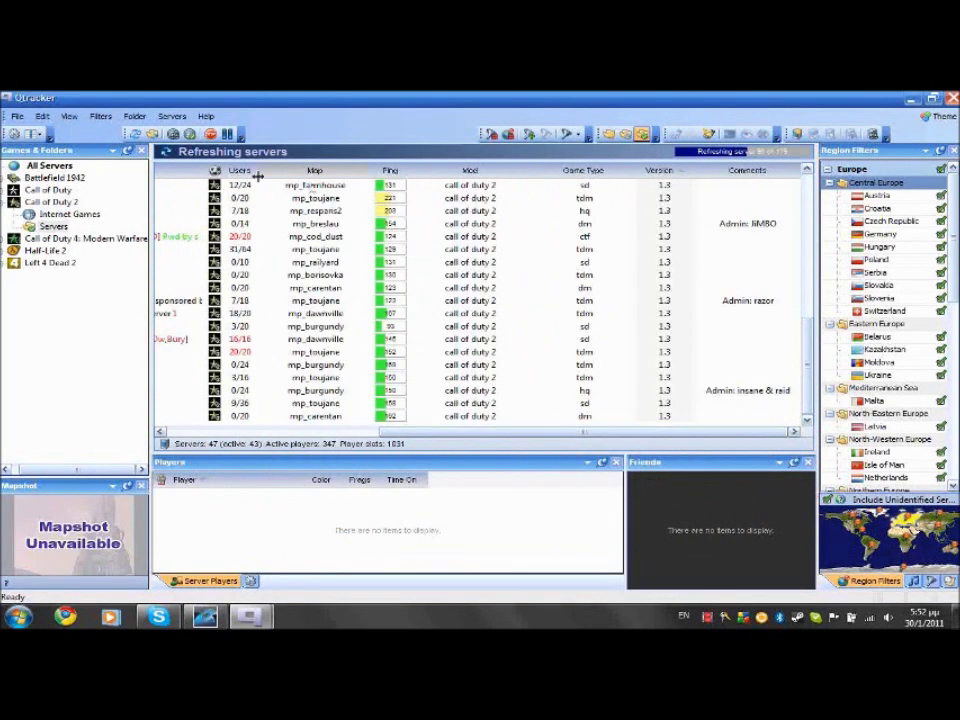
Sort servers by user count and delete the empty, unwanted ones at the end
click(240, 171)
click(240, 171)
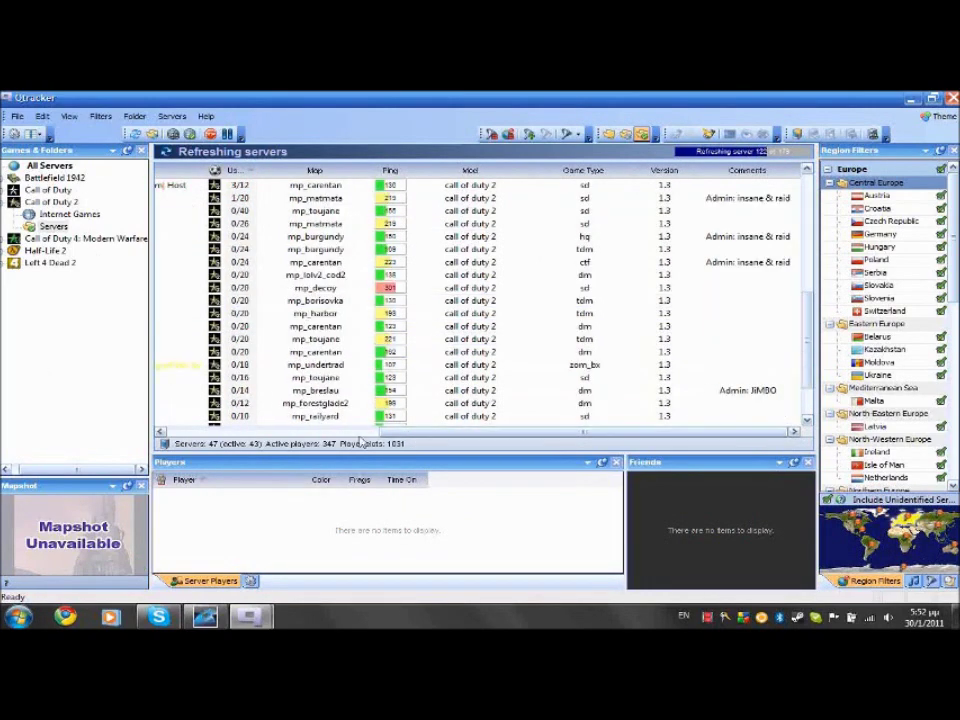
scroll(420, 420, left, 5)
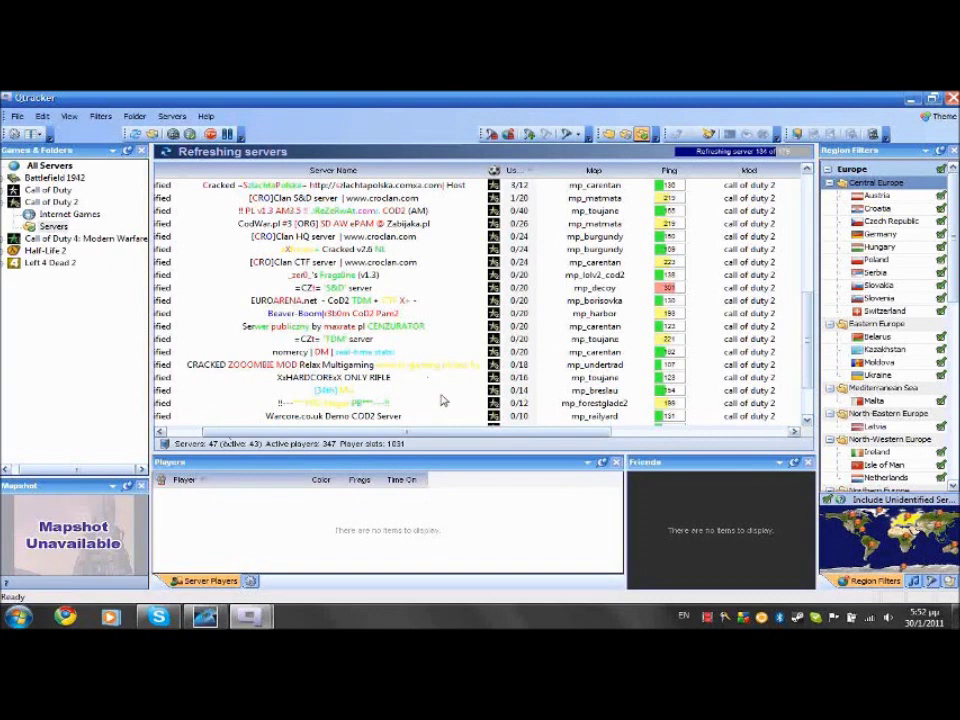
scroll(808, 378, down, 2)
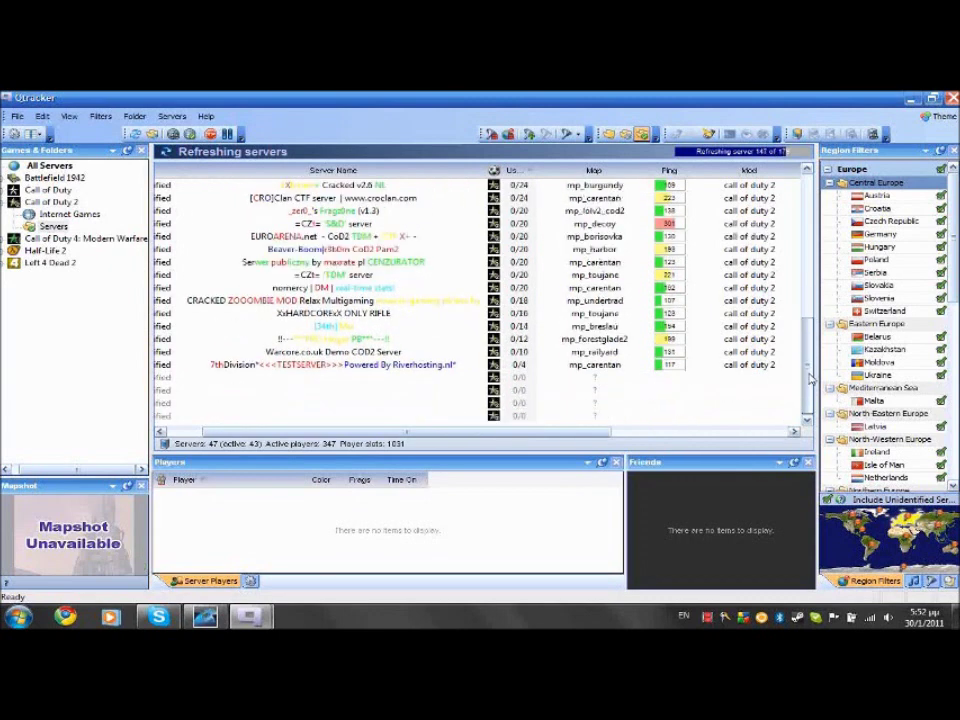
drag(550, 421, 479, 375)
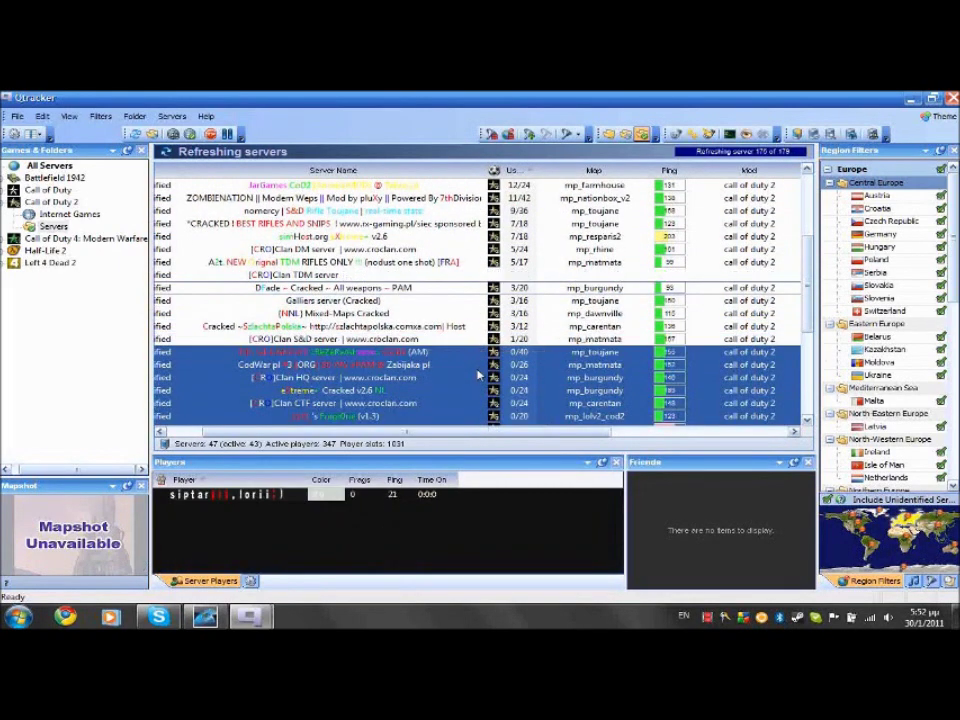
right_click(479, 377)
click(520, 238)
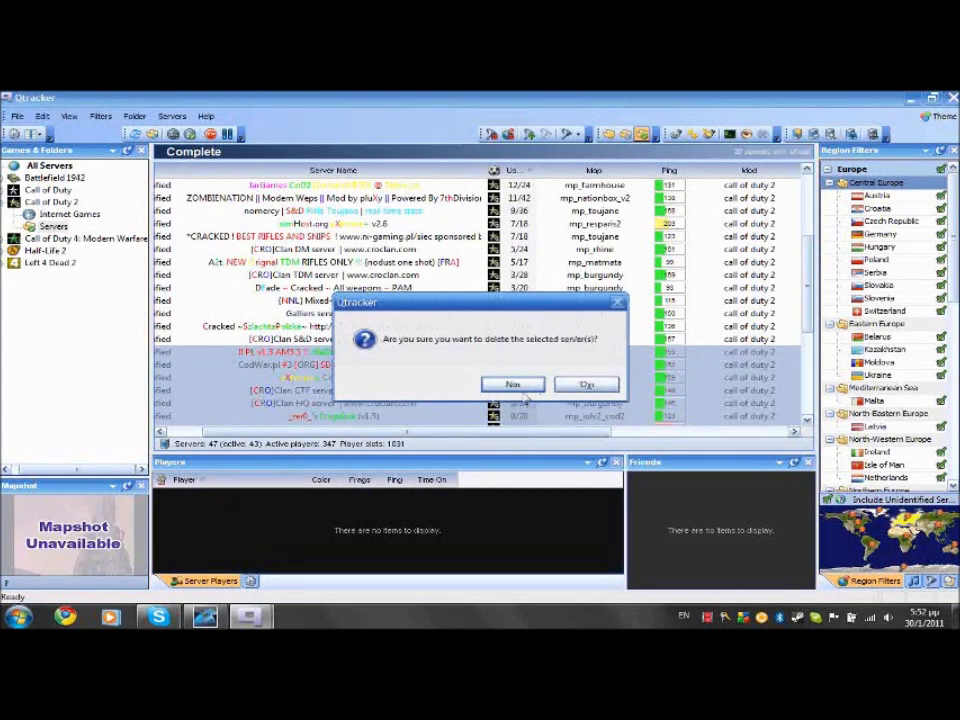
click(513, 385)
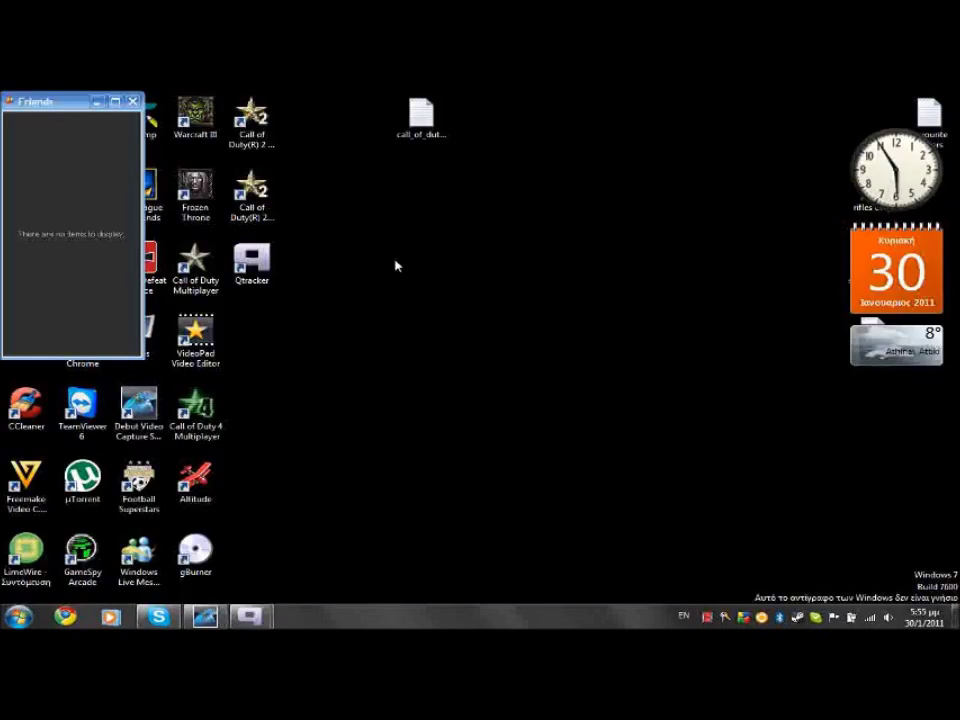
Open Downloads > CALL OF DUTY 2 PC DVD in Explorer and run callofduty2modtools
key(super+e)
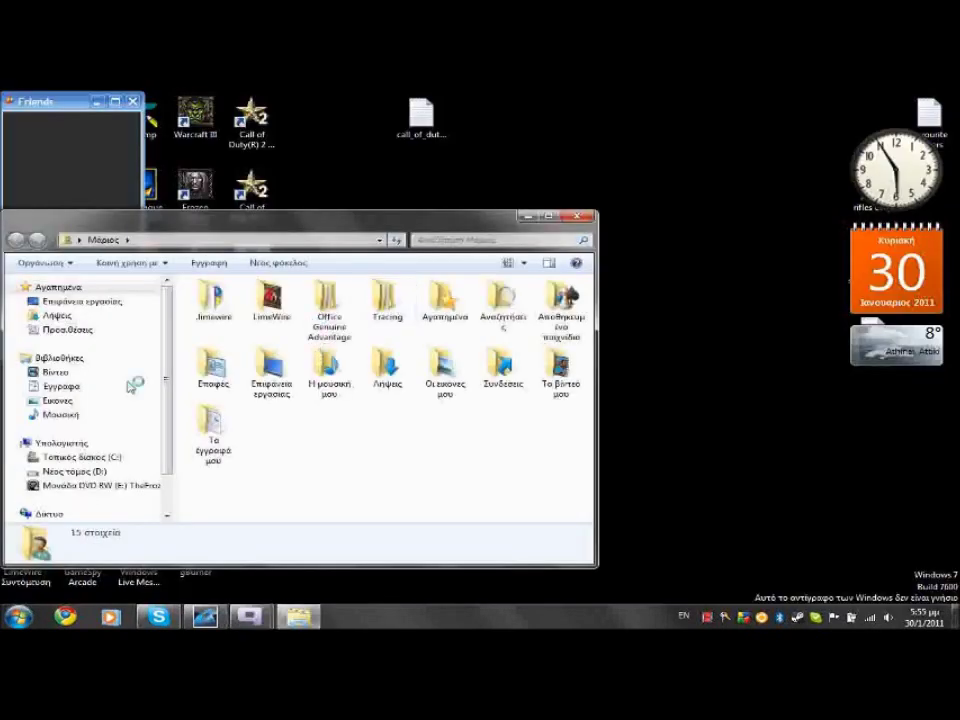
click(71, 315)
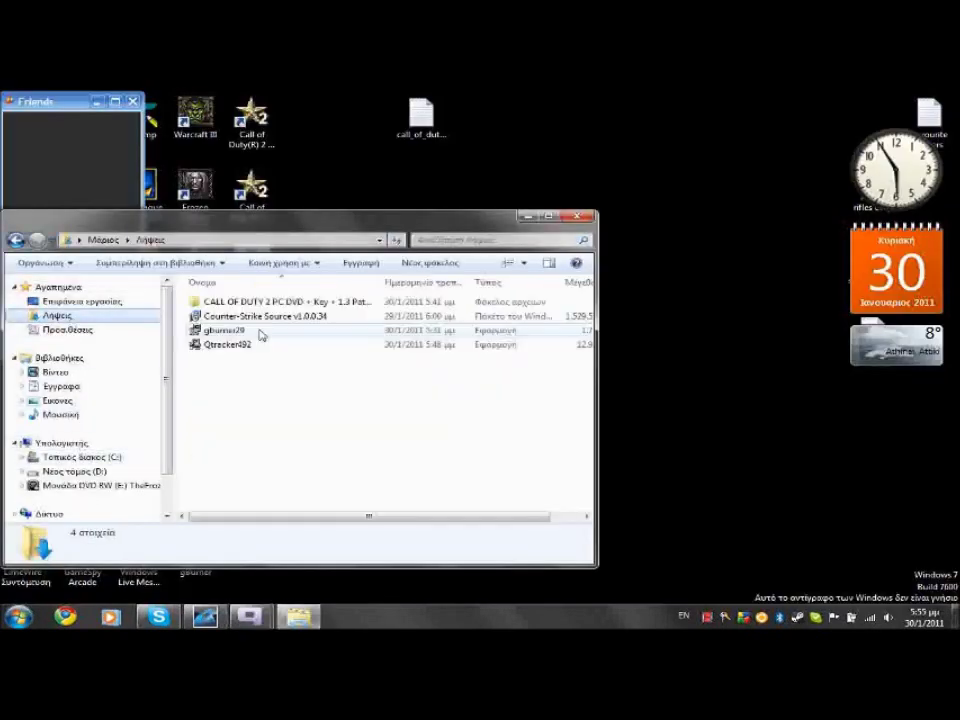
double_click(313, 302)
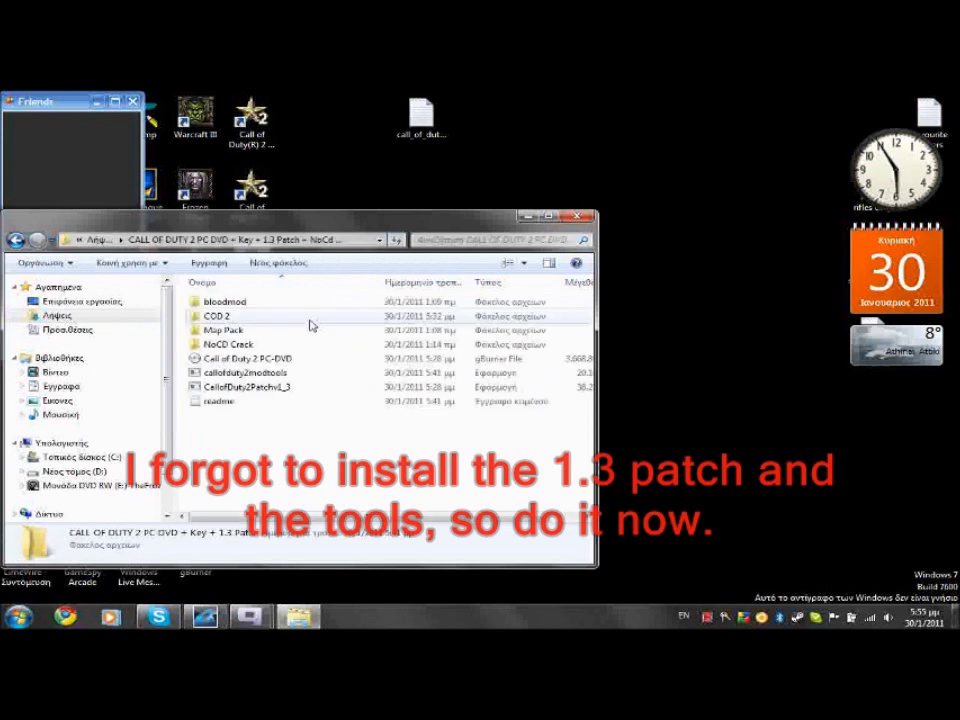
click(284, 373)
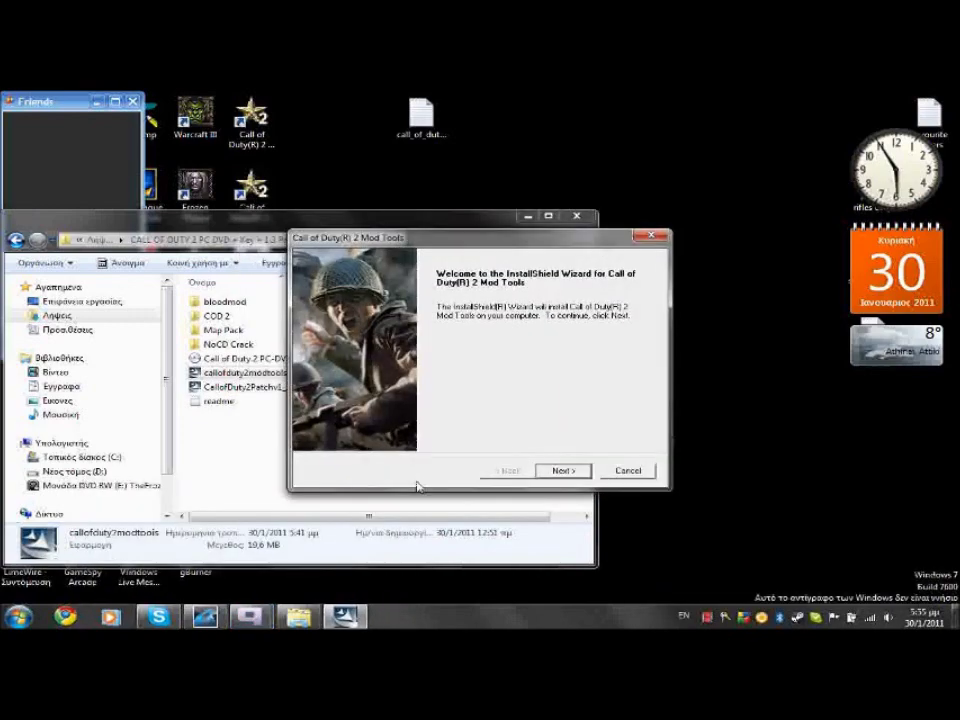
Accept the Mod Tools licence and install with the default location and program folder
click(561, 469)
click(455, 423)
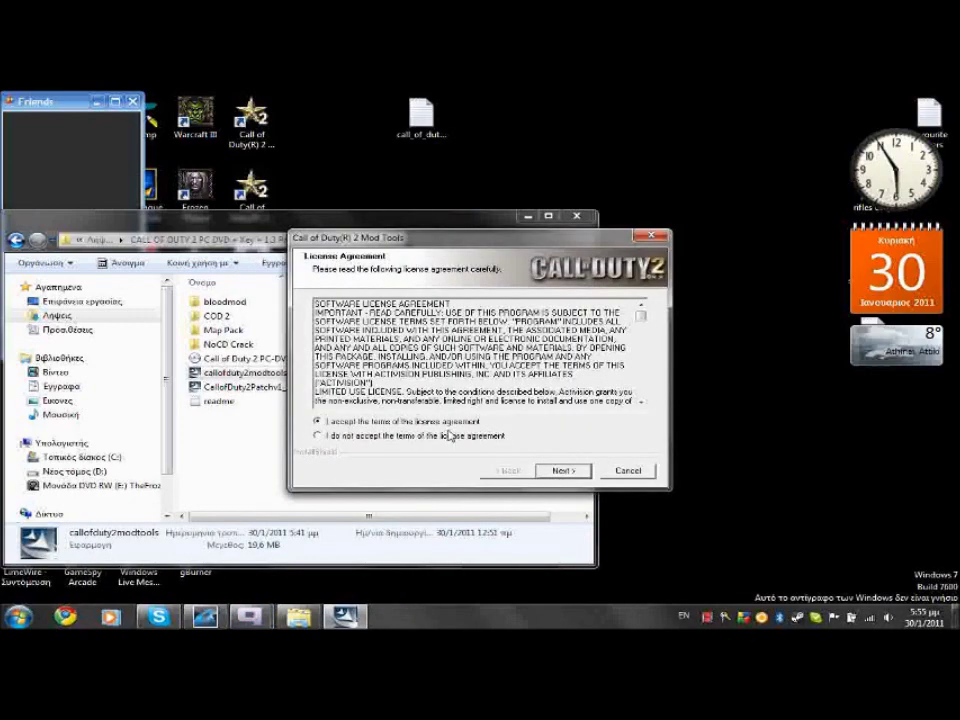
click(553, 471)
click(556, 471)
click(561, 470)
click(561, 472)
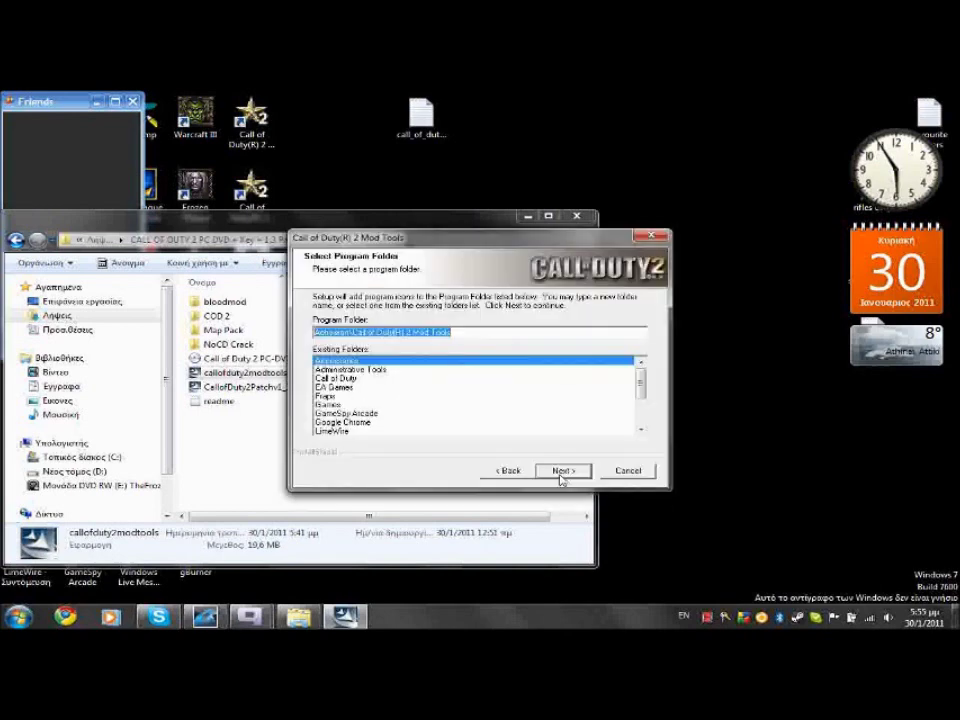
click(561, 471)
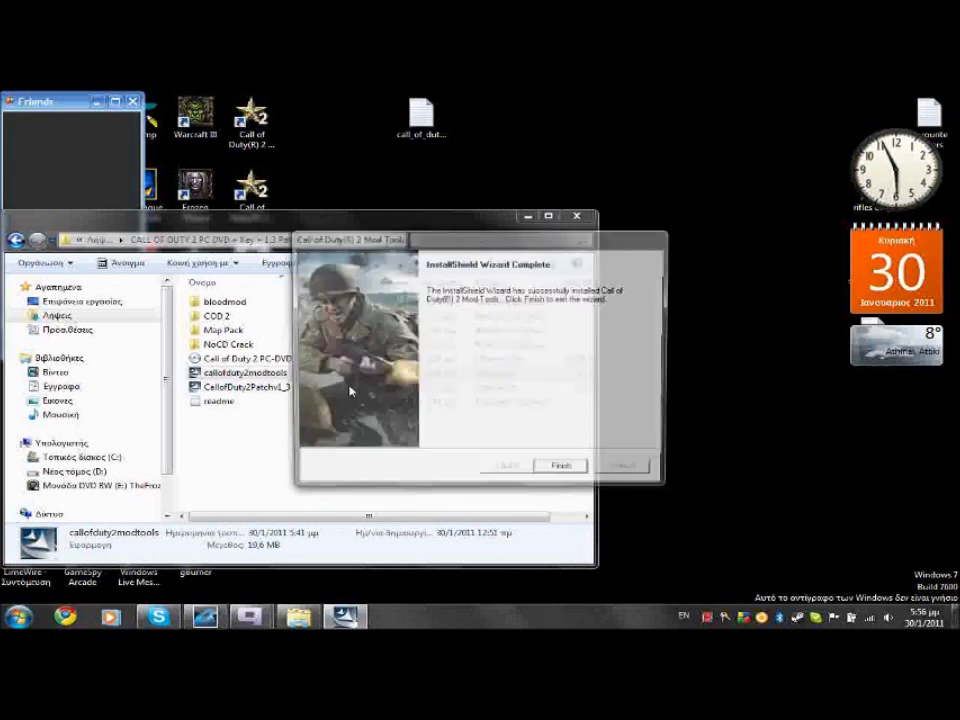
Finish the Mod Tools wizard, launch CallofDuty2Patchv1_3, and accept the patch licence
key(Return)
double_click(311, 388)
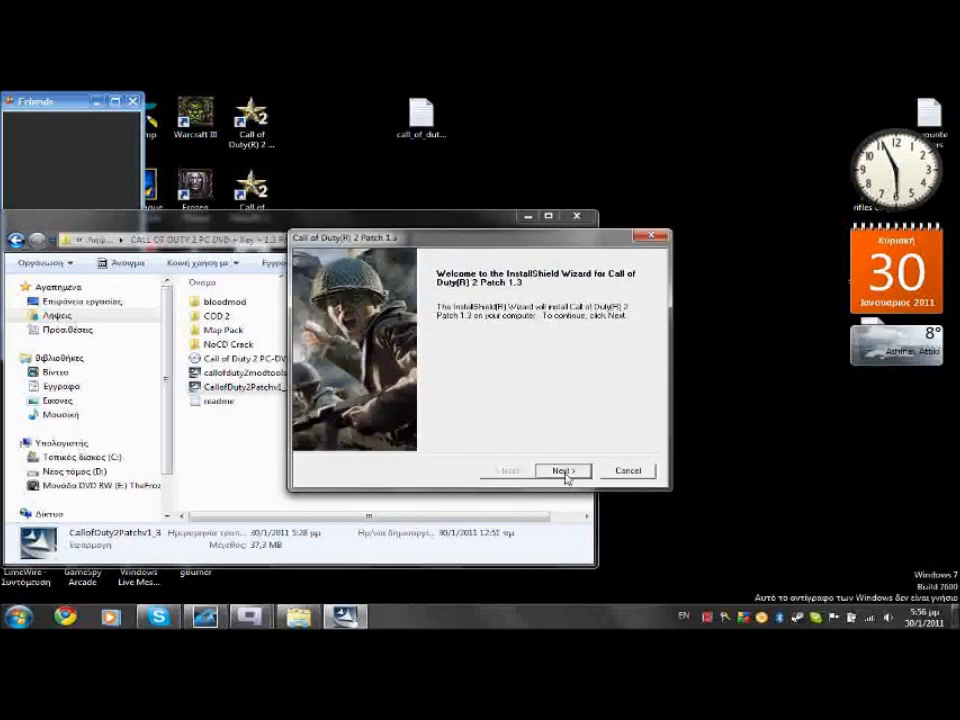
click(566, 470)
click(420, 422)
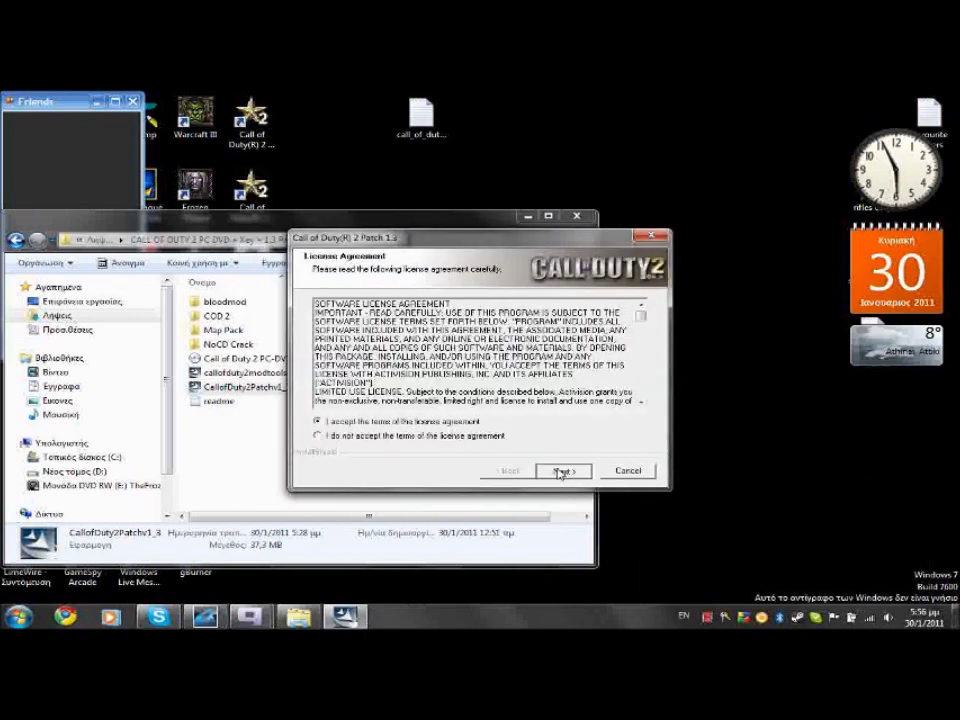
click(561, 471)
Accept the PunkBuster licence, install patch 1.3 to the default folder, and close Explorer
click(465, 422)
click(561, 471)
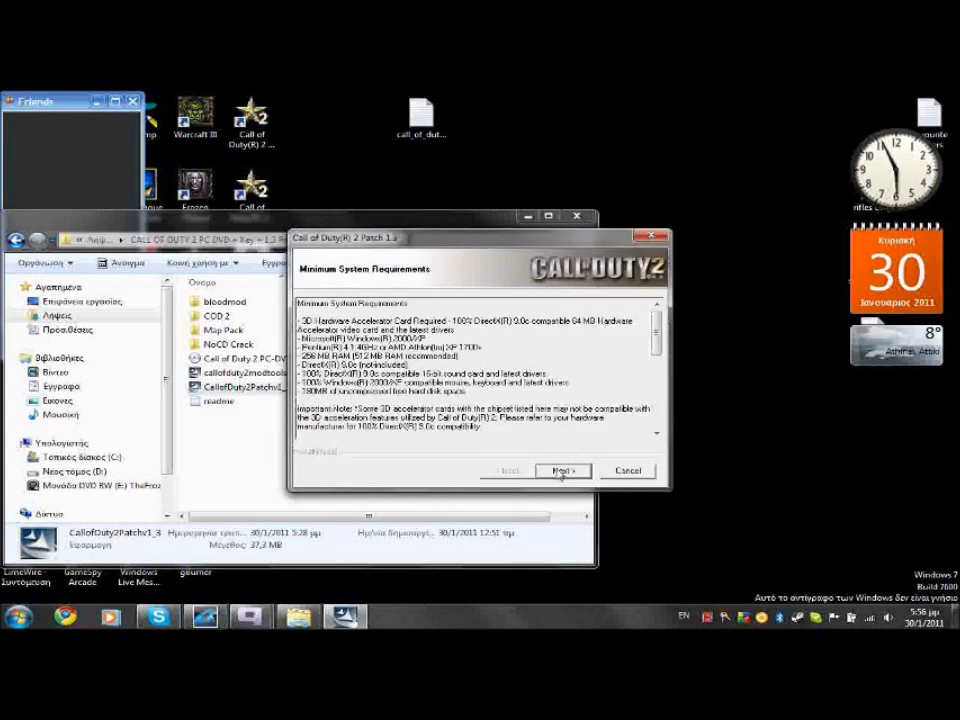
click(561, 471)
click(561, 471)
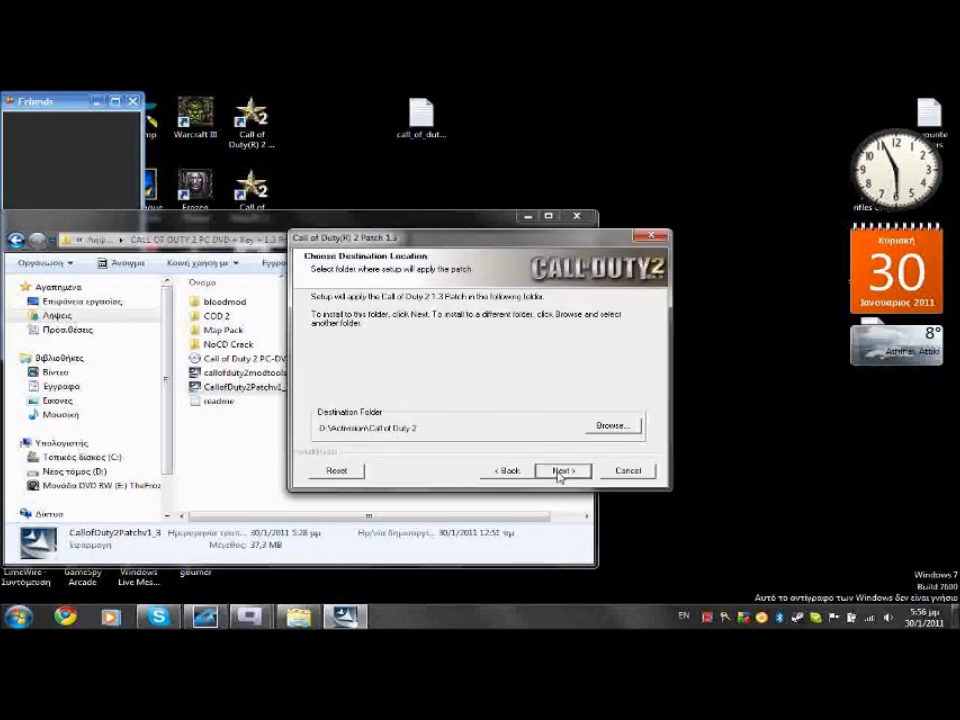
click(561, 471)
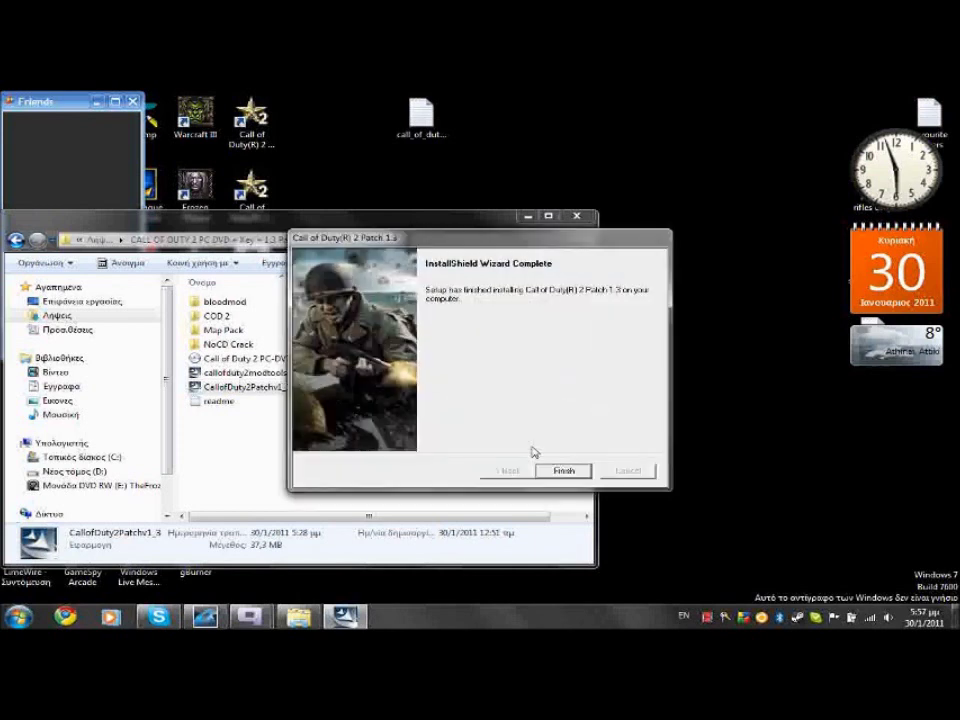
click(563, 470)
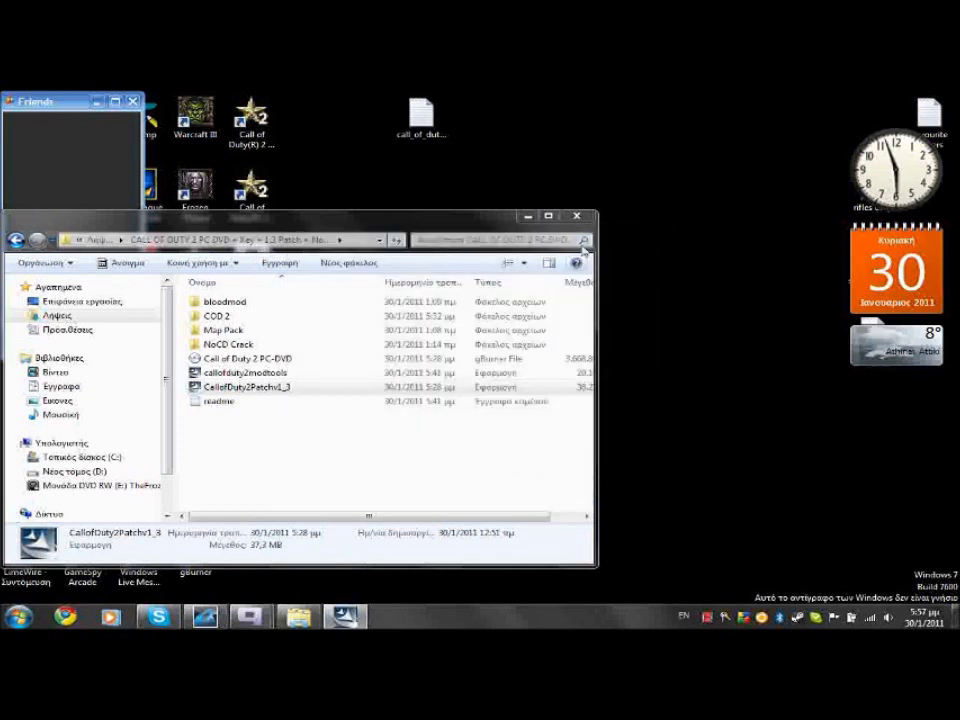
click(577, 215)
Launch CoD2 Multiplayer, set a player name, Allow Downloading and PunkBuster to Yes, then Quit
click(251, 190)
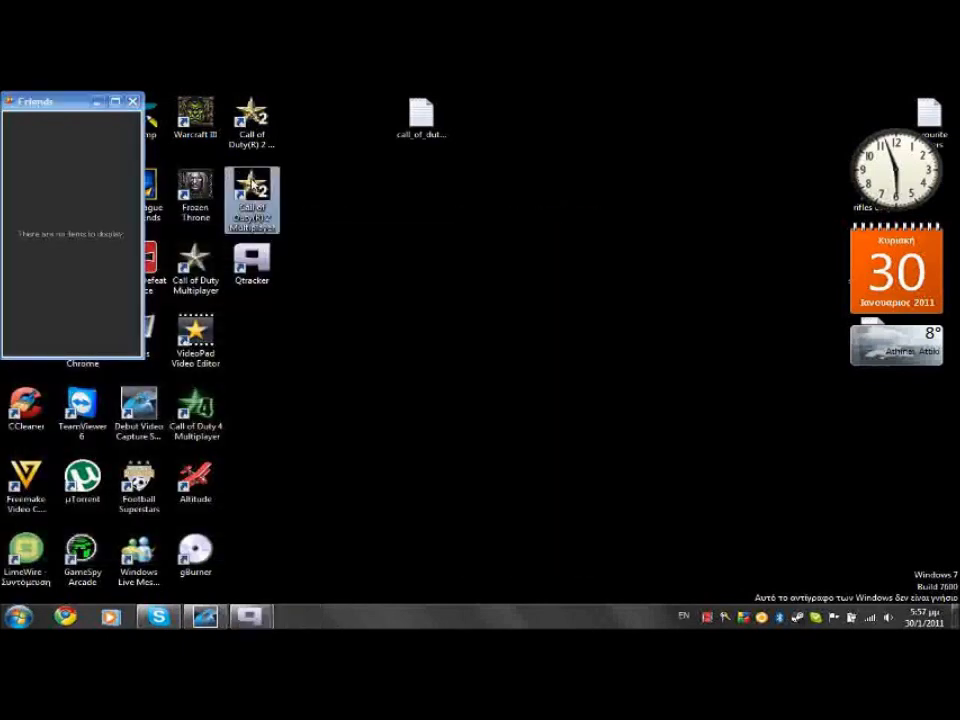
double_click(251, 190)
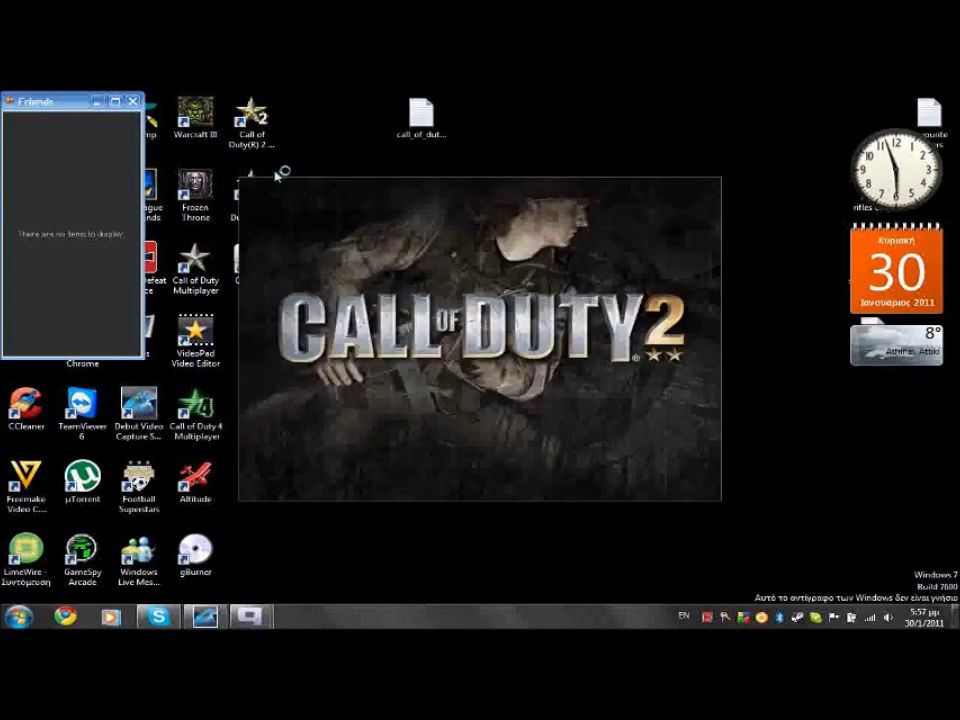
click(133, 102)
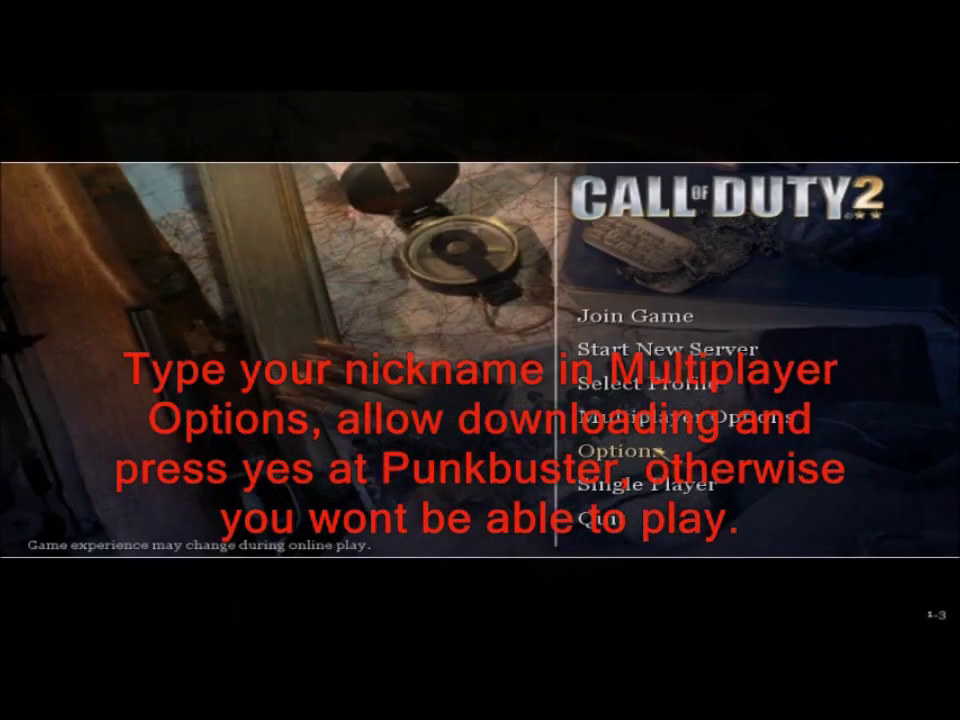
click(680, 417)
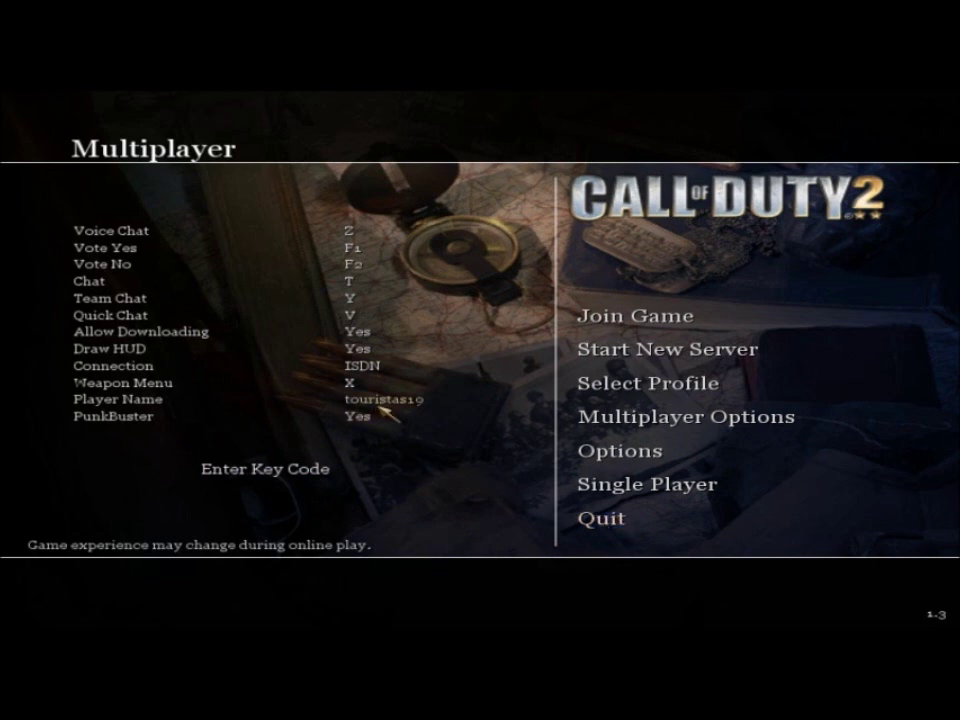
click(624, 515)
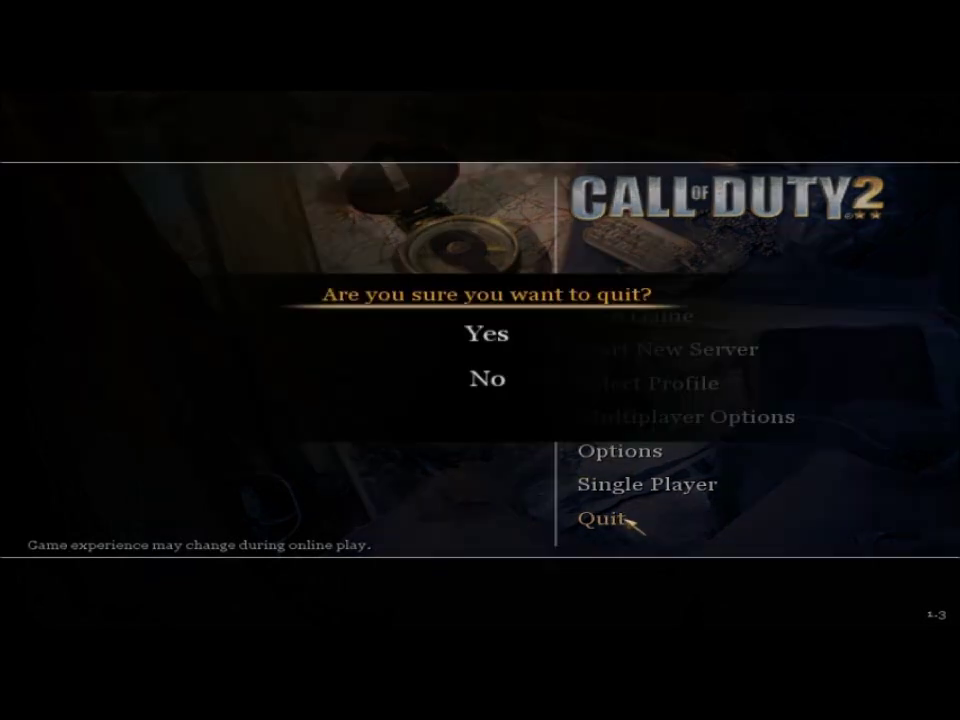
Quit the running game and connect immediately to the mp_toujane server from Qtracker
click(488, 340)
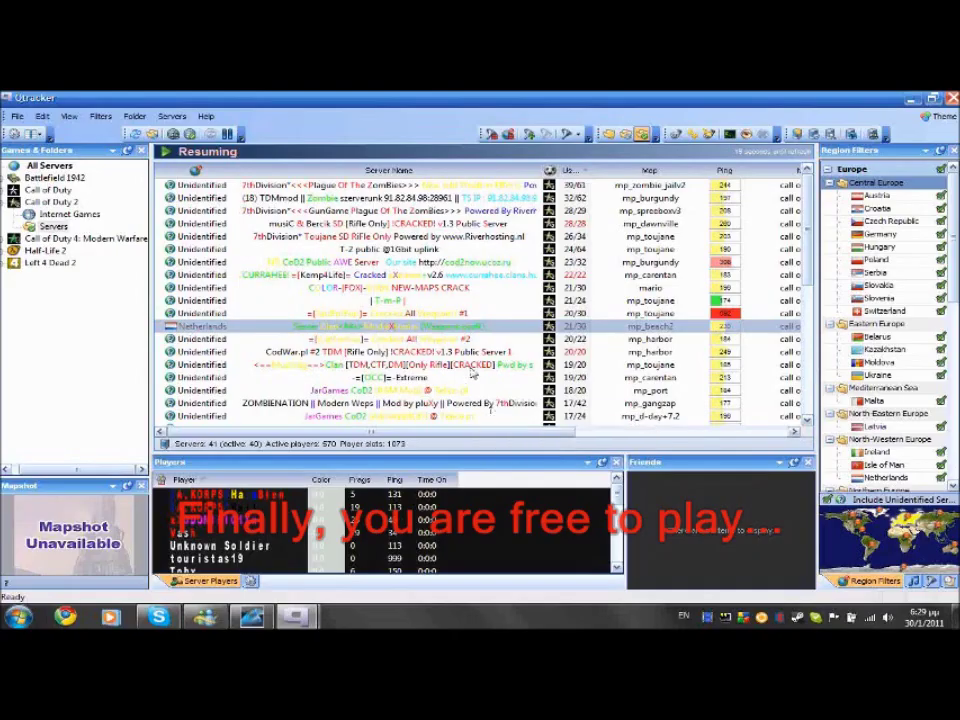
scroll(415, 250, down, 2)
right_click(405, 223)
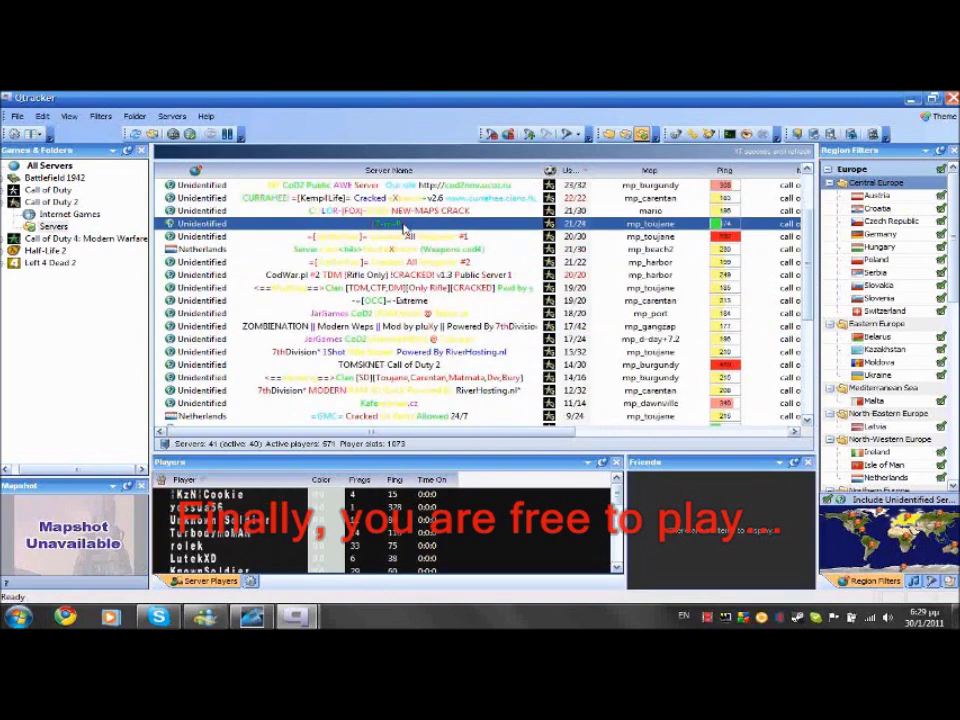
mouse_move(550, 232)
click(605, 234)
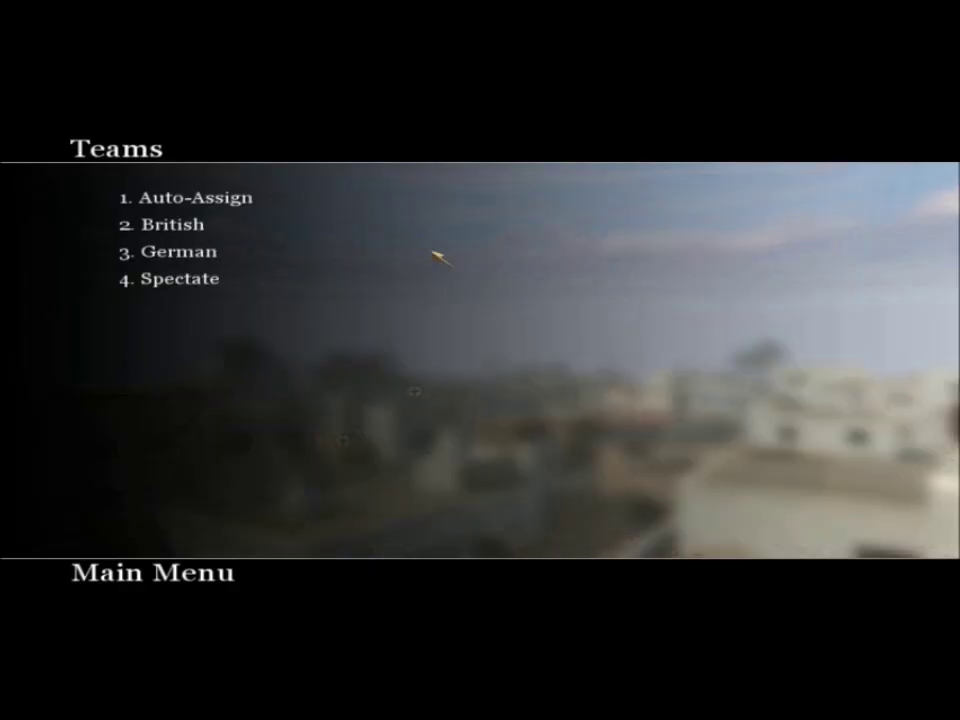
Join the British team with the Lee-Enfield rifle and move out into the street
click(184, 225)
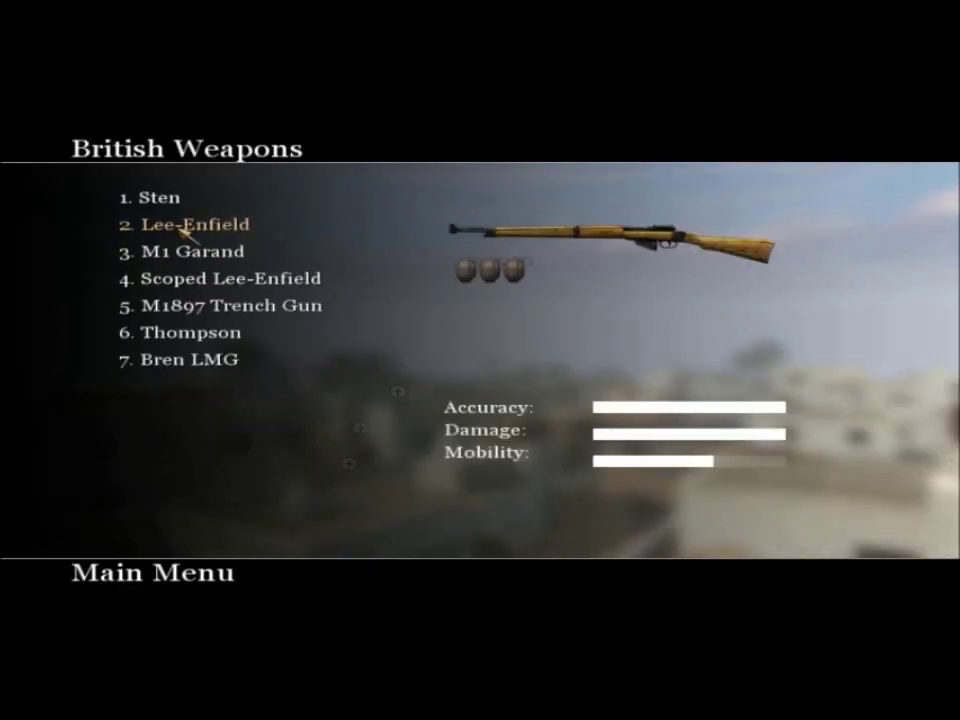
click(184, 224)
key(w)
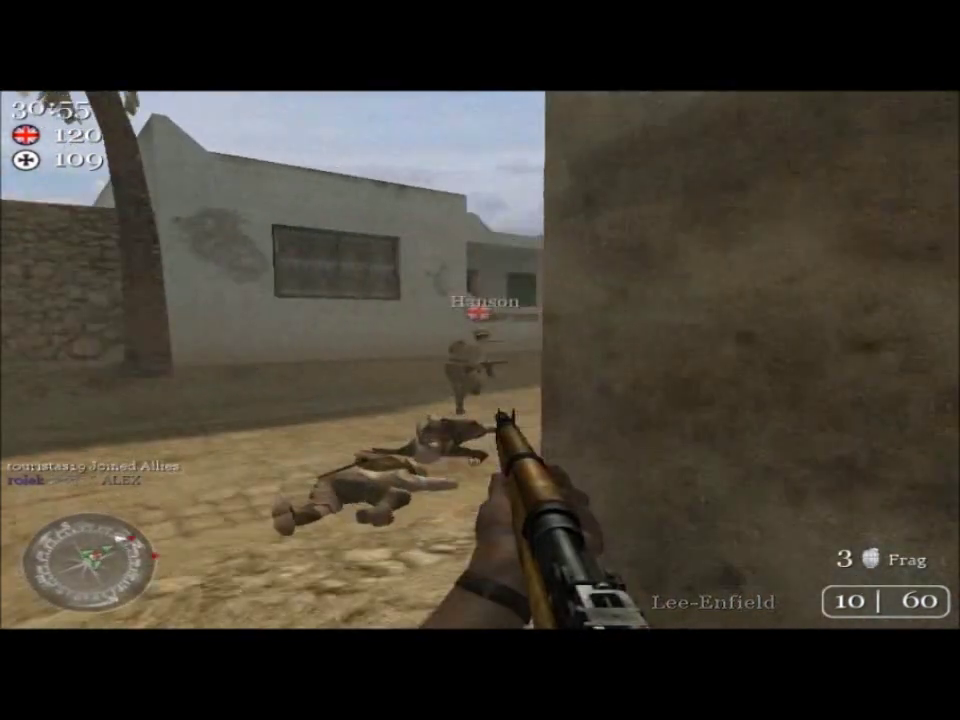